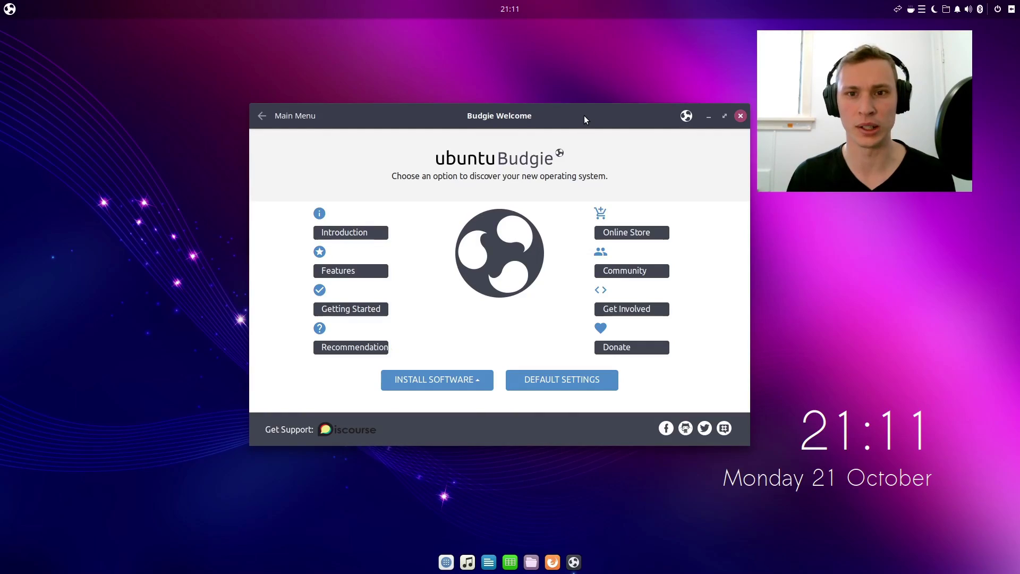
Read through the Introduction page of the welcome tool, from the opening heading to the Open Source section
{"action": "left_click_drag", "start_coordinate": [584, 116], "coordinate": [598, 116]}
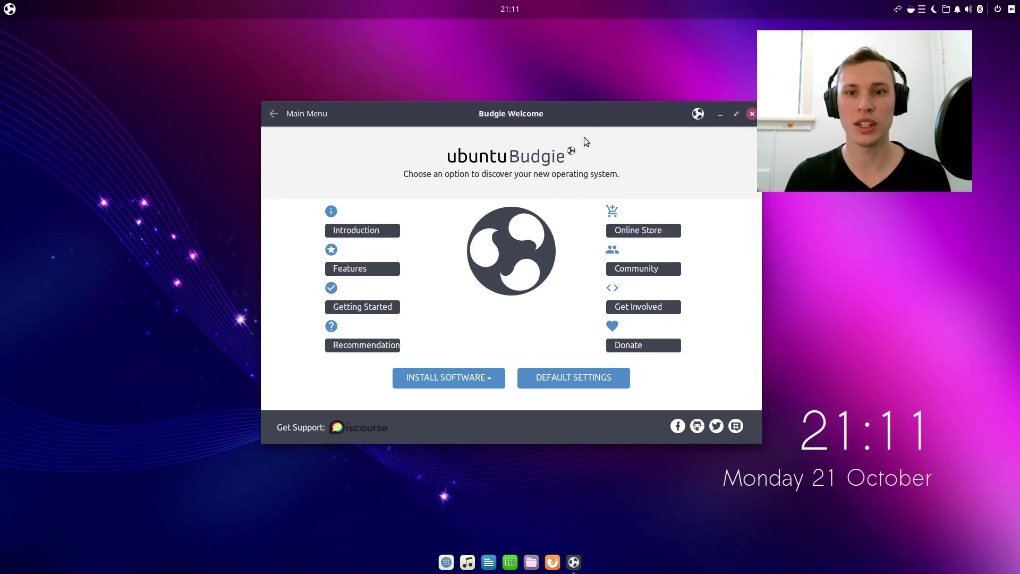
{"action": "left_click_drag", "start_coordinate": [607, 118], "coordinate": [615, 120]}
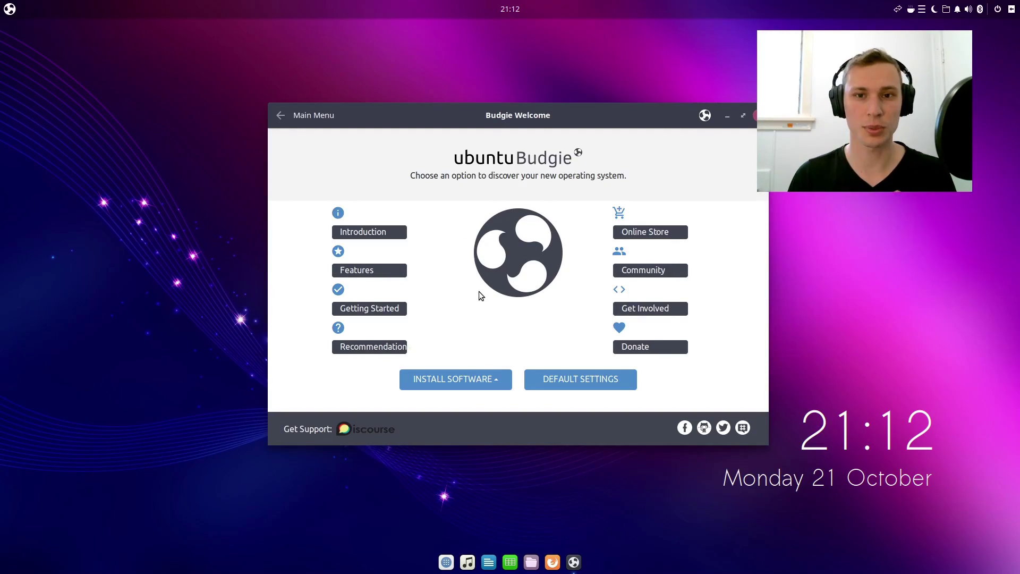
{"action": "left_click", "coordinate": [392, 237]}
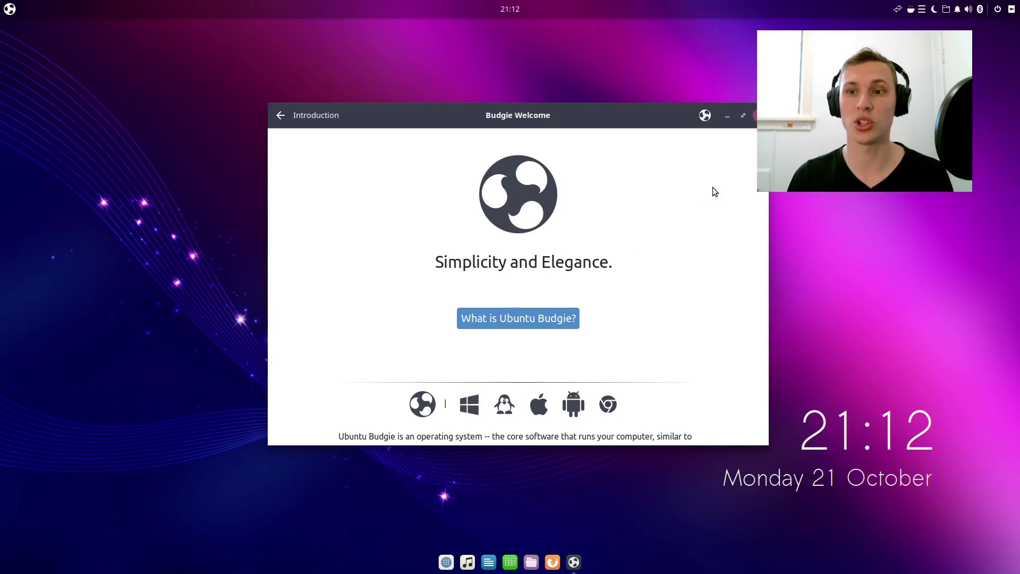
{"action": "scroll", "coordinate": [767, 200], "scroll_direction": "down", "scroll_amount": 5}
{"action": "scroll", "coordinate": [763, 225], "scroll_direction": "down", "scroll_amount": 7}
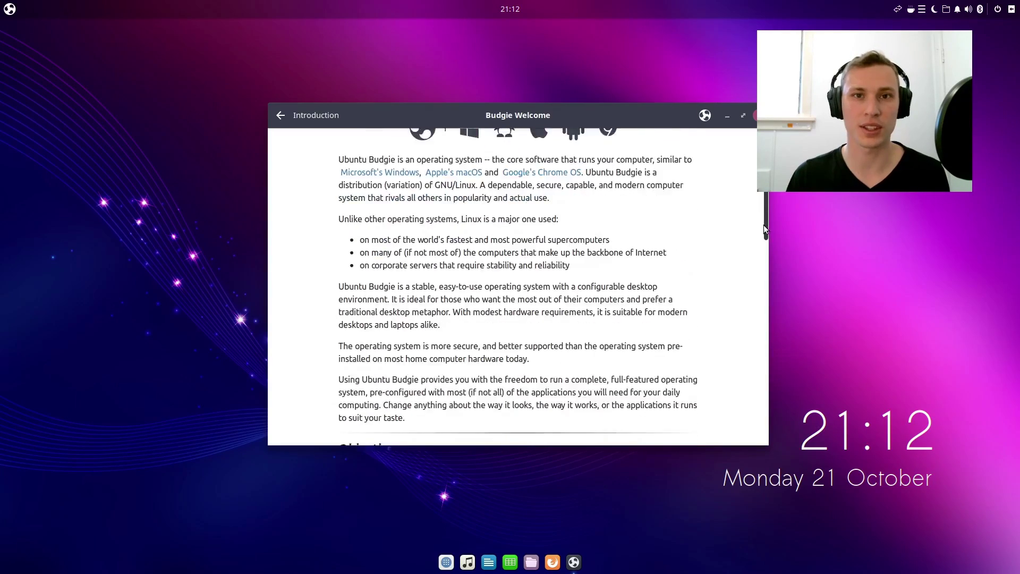
{"action": "scroll", "coordinate": [757, 249], "scroll_direction": "down", "scroll_amount": 3}
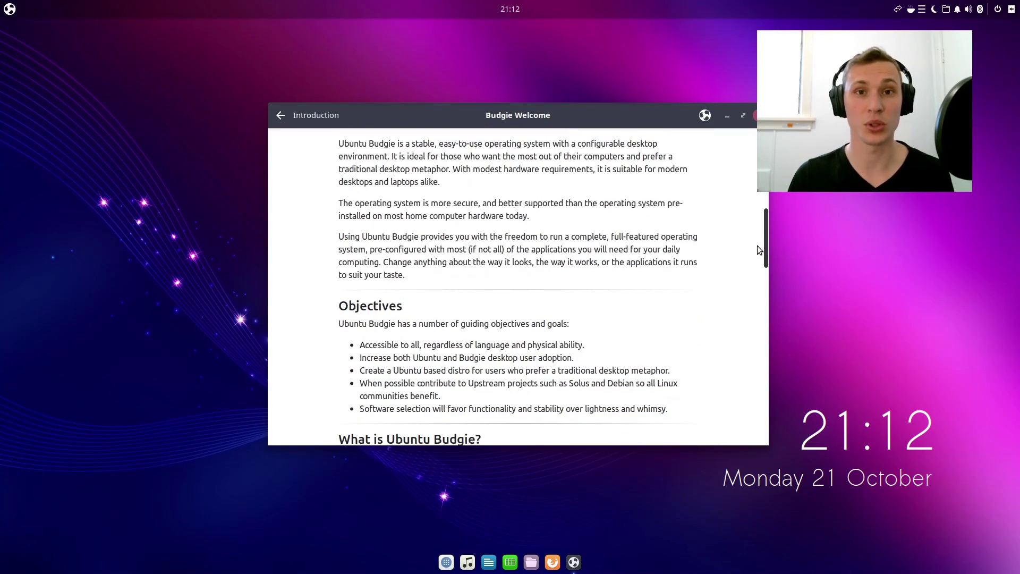
{"action": "scroll", "coordinate": [757, 269], "scroll_direction": "down", "scroll_amount": 20}
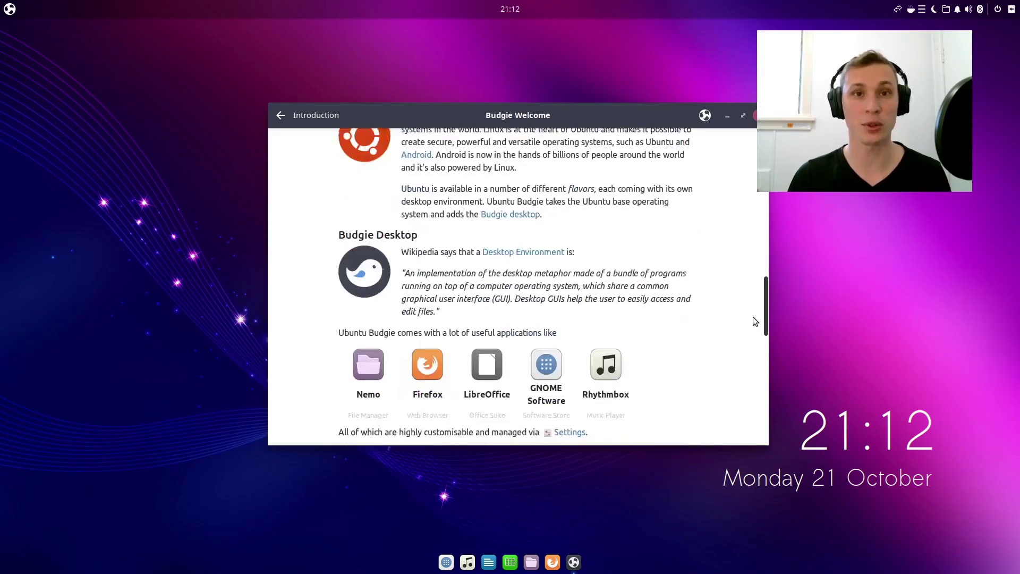
{"action": "scroll", "coordinate": [753, 384], "scroll_direction": "down", "scroll_amount": 7}
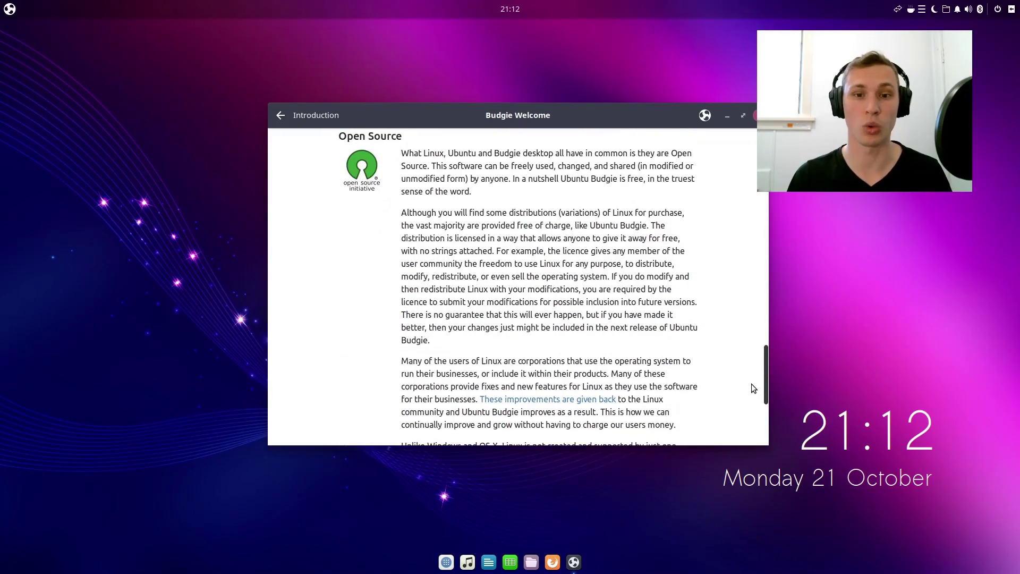
{"action": "scroll", "coordinate": [747, 419], "scroll_direction": "up", "scroll_amount": 20}
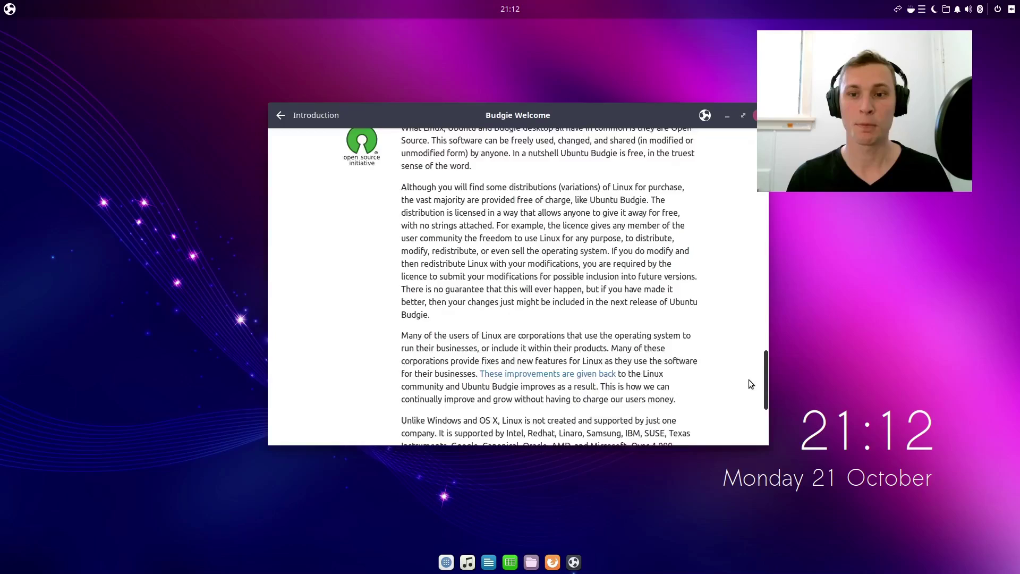
{"action": "scroll", "coordinate": [732, 202], "scroll_direction": "up", "scroll_amount": 10}
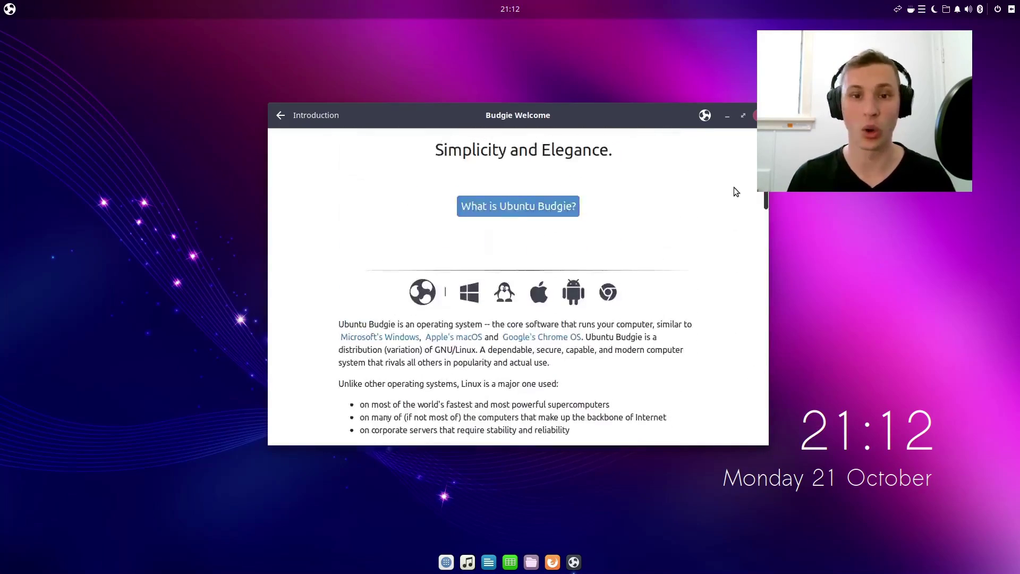
{"action": "scroll", "coordinate": [739, 160], "scroll_direction": "up", "scroll_amount": 3}
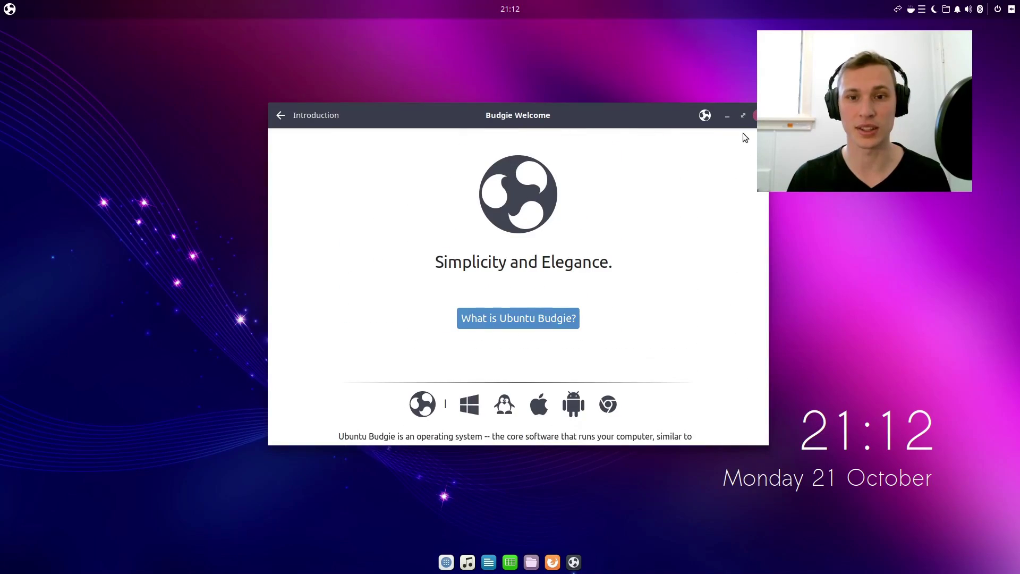
Open the Features page and read about the pre-configured setup and the built-in security
{"action": "left_click", "coordinate": [281, 116]}
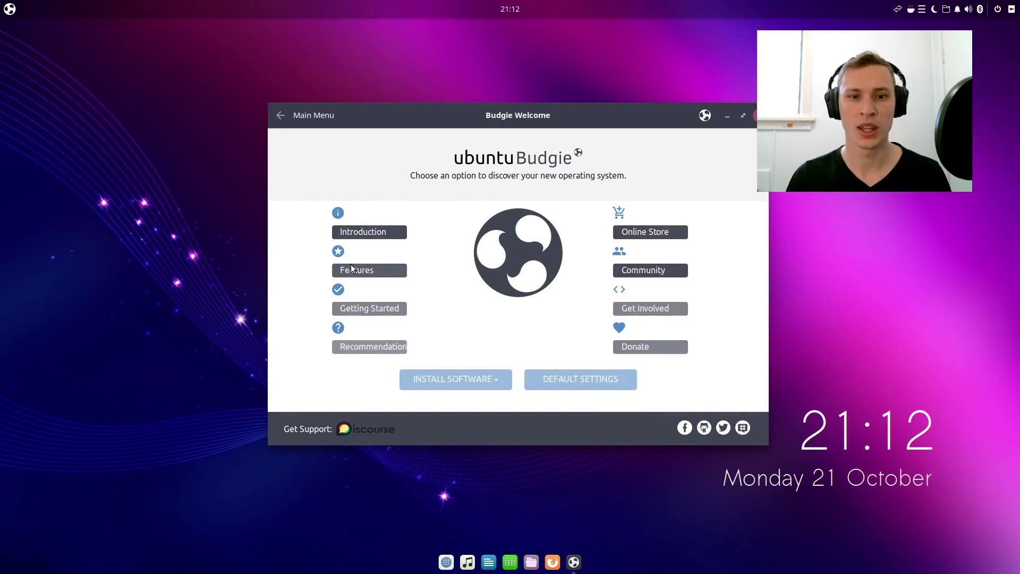
{"action": "left_click", "coordinate": [359, 271]}
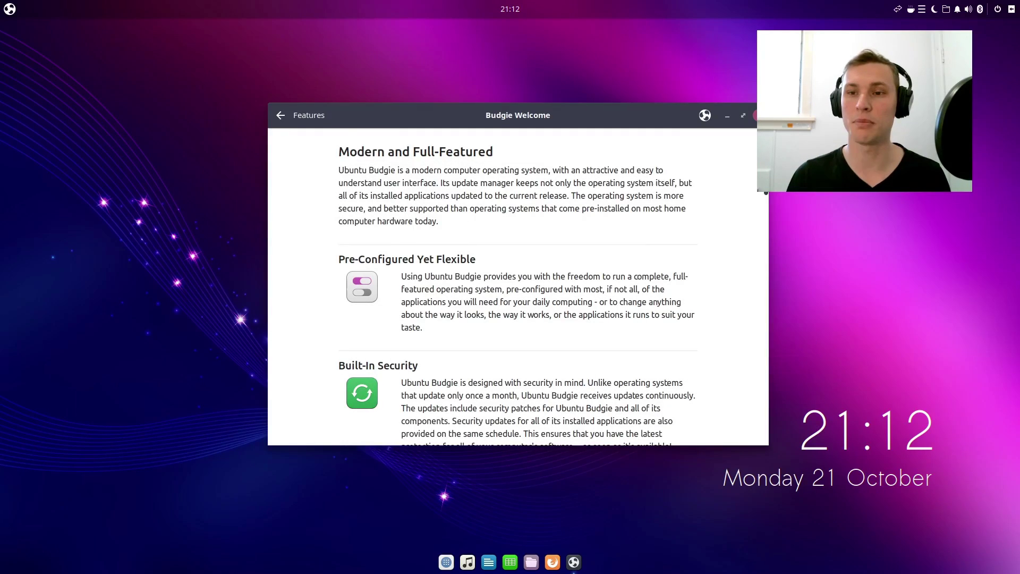
{"action": "scroll", "coordinate": [765, 193], "scroll_direction": "down", "scroll_amount": 3}
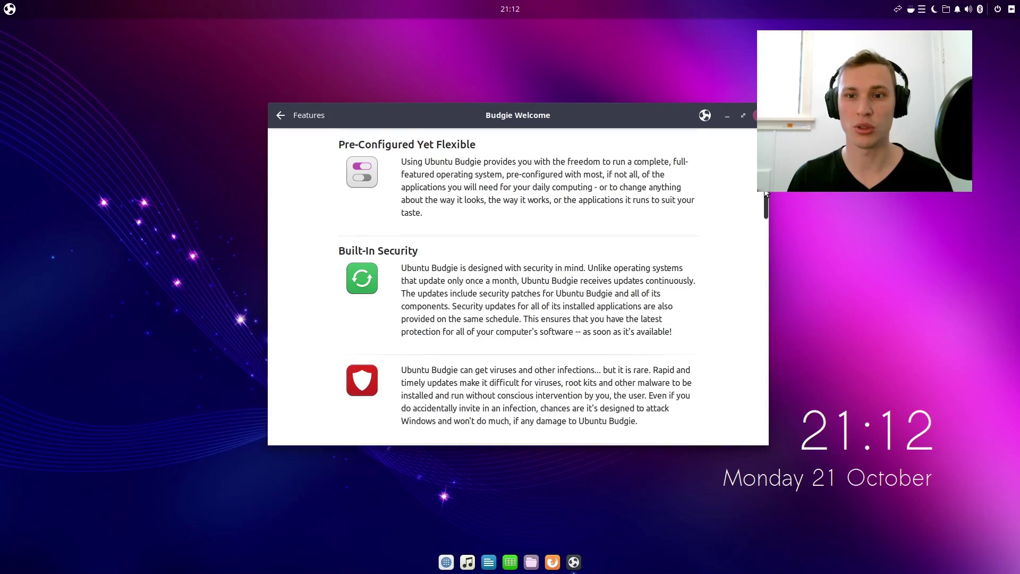
{"action": "scroll", "coordinate": [765, 193], "scroll_direction": "up", "scroll_amount": 2}
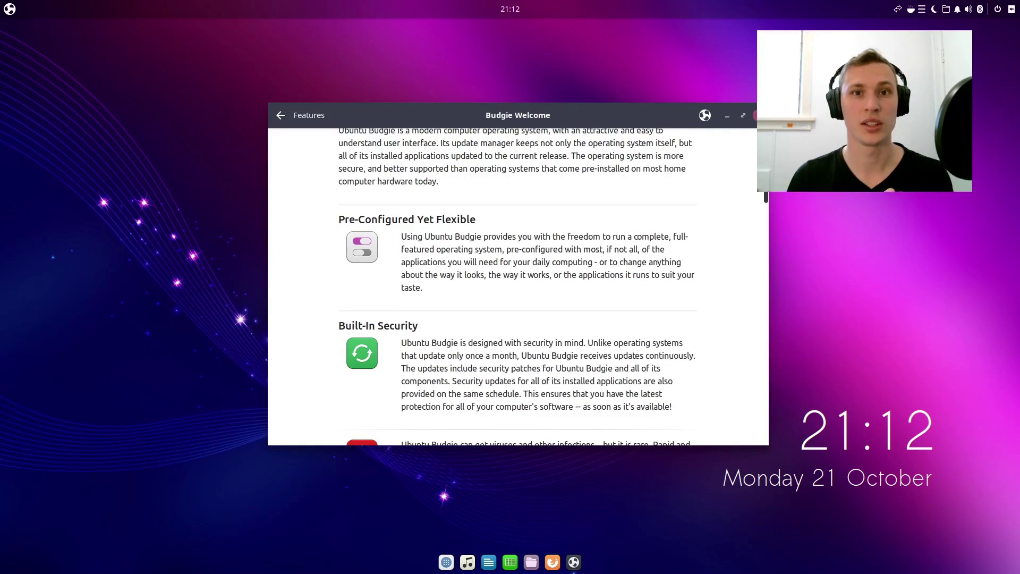
{"action": "scroll", "coordinate": [518, 287], "scroll_direction": "down", "scroll_amount": 2}
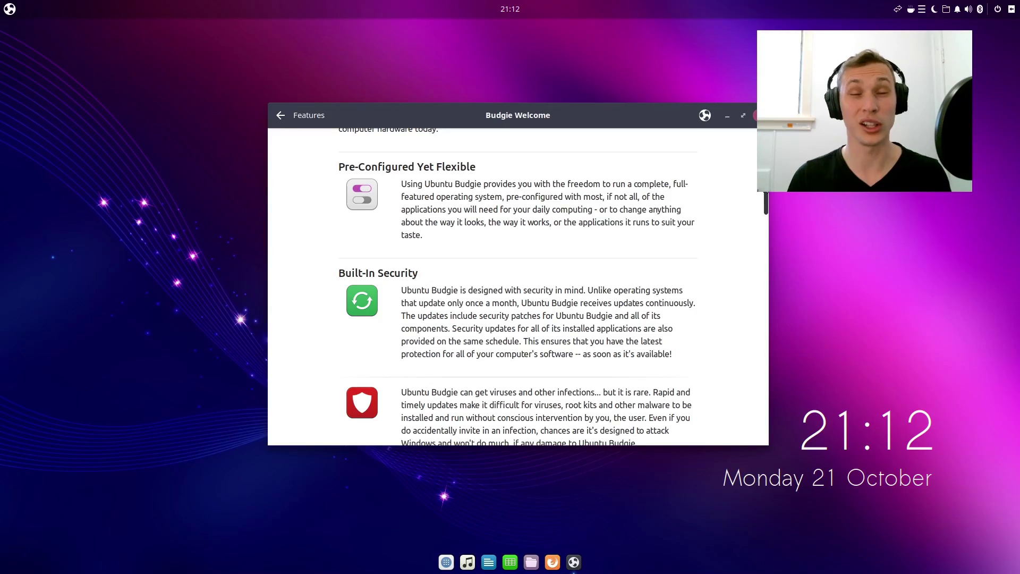
{"action": "scroll", "coordinate": [756, 189], "scroll_direction": "down", "scroll_amount": 1}
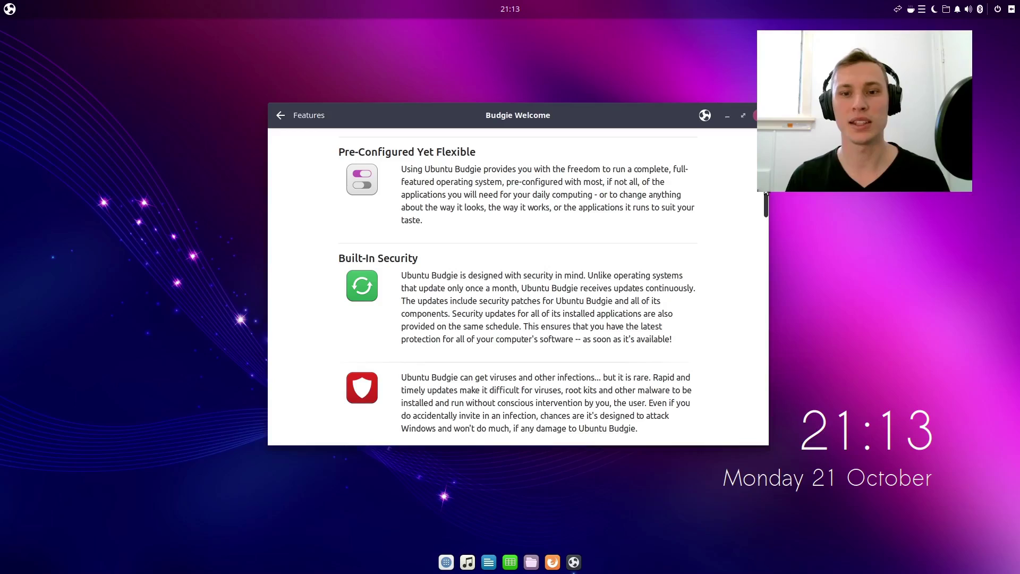
{"action": "scroll", "coordinate": [765, 194], "scroll_direction": "down", "scroll_amount": 1}
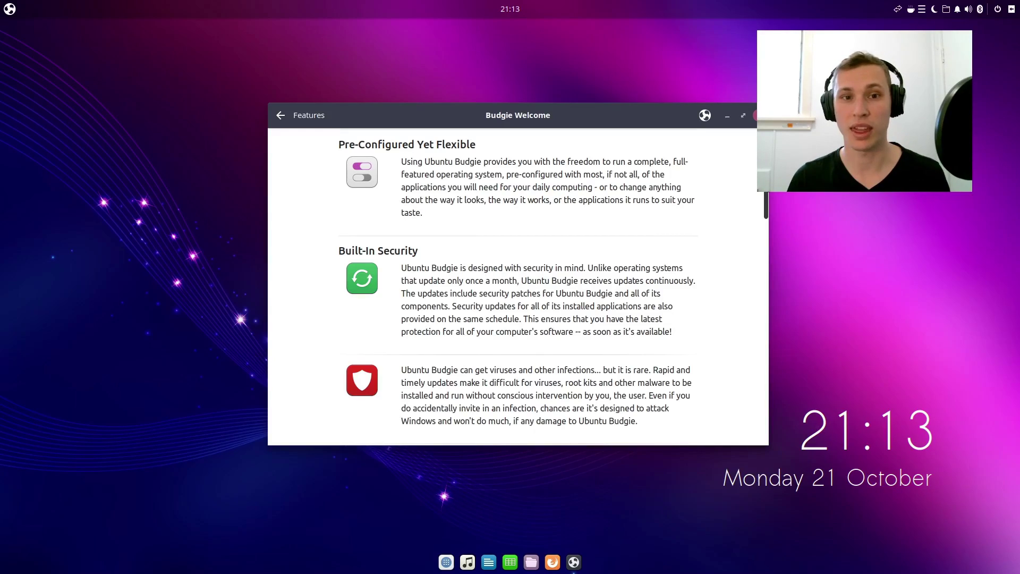
{"action": "scroll", "coordinate": [765, 193], "scroll_direction": "down", "scroll_amount": 1}
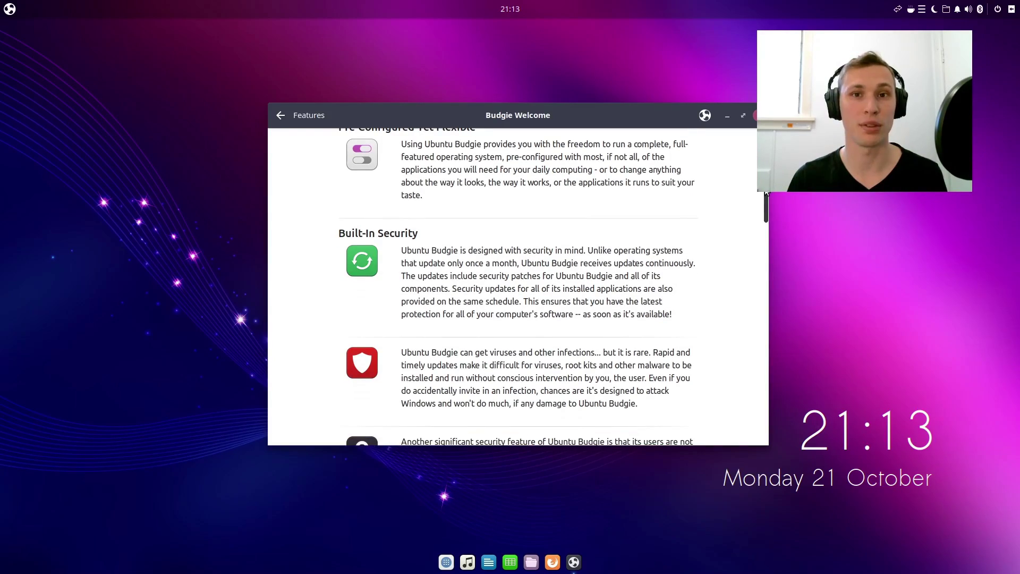
{"action": "scroll", "coordinate": [765, 193], "scroll_direction": "up", "scroll_amount": 1}
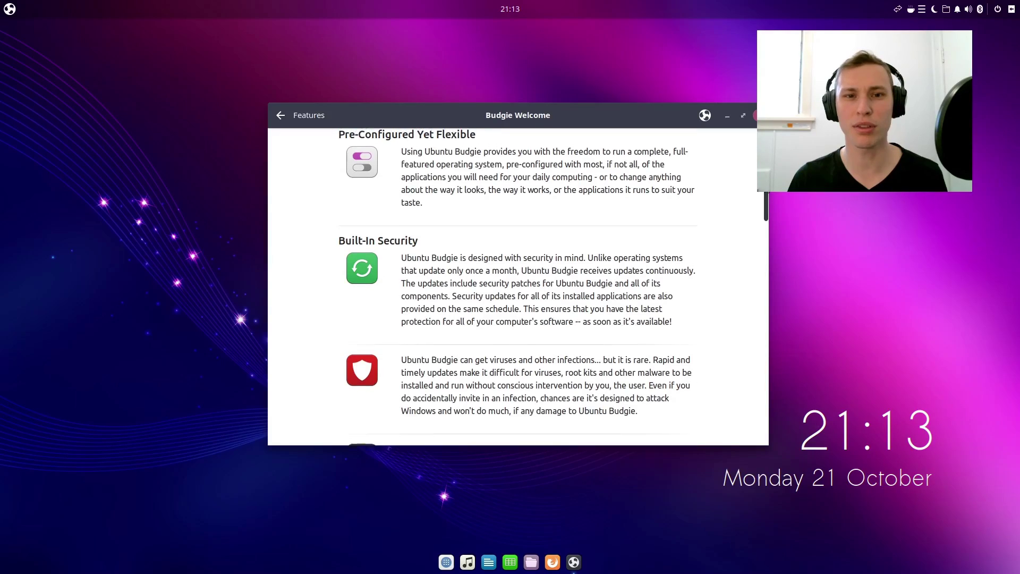
{"action": "scroll", "coordinate": [765, 193], "scroll_direction": "up", "scroll_amount": 1}
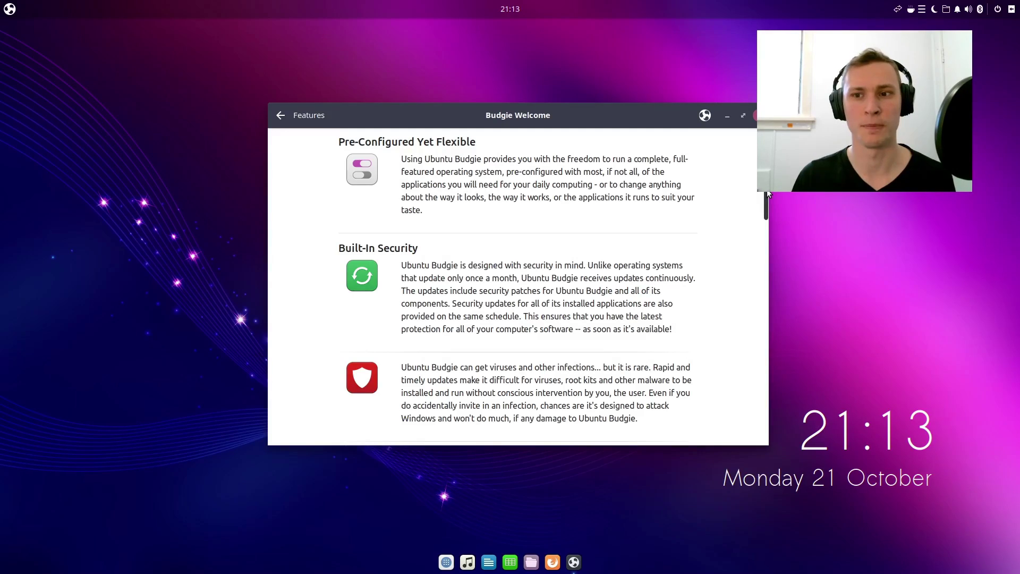
{"action": "scroll", "coordinate": [766, 190], "scroll_direction": "down", "scroll_amount": 1}
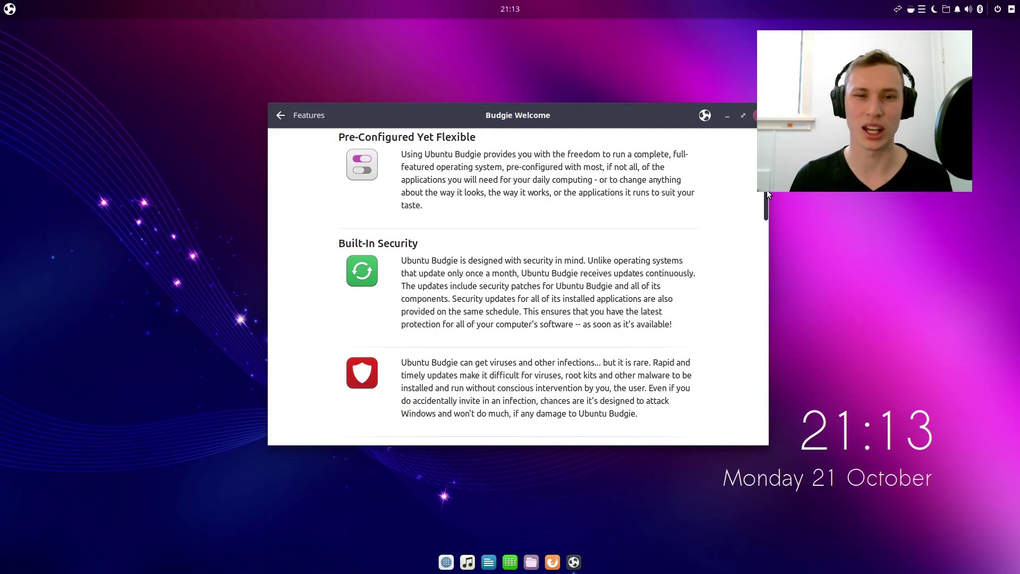
{"action": "scroll", "coordinate": [766, 190], "scroll_direction": "up", "scroll_amount": 1}
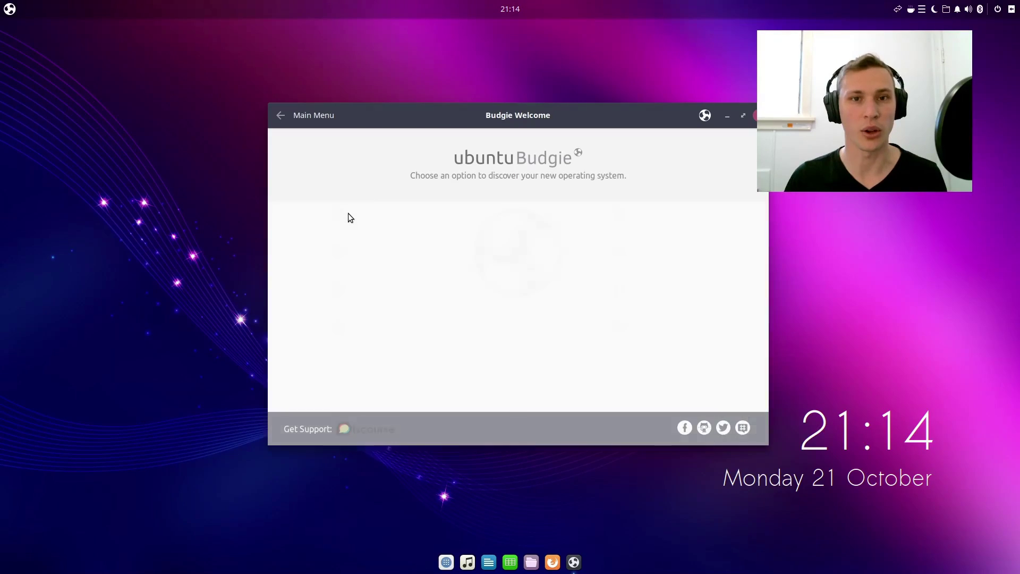
Open the Browser Ballot topic under Getting Started to review the web browsers that can be installed or removed
{"action": "left_click", "coordinate": [366, 309]}
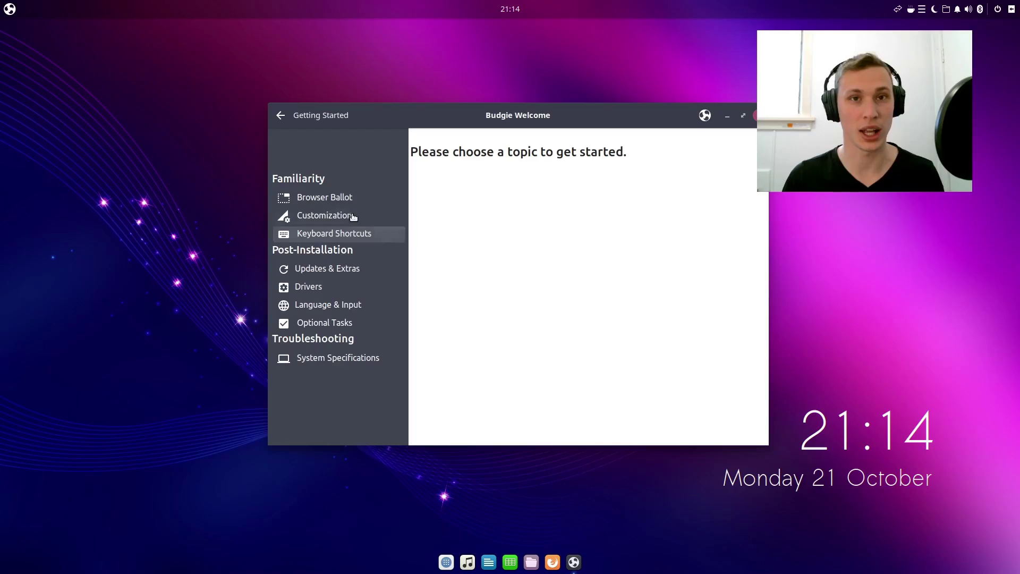
{"action": "left_click", "coordinate": [351, 197]}
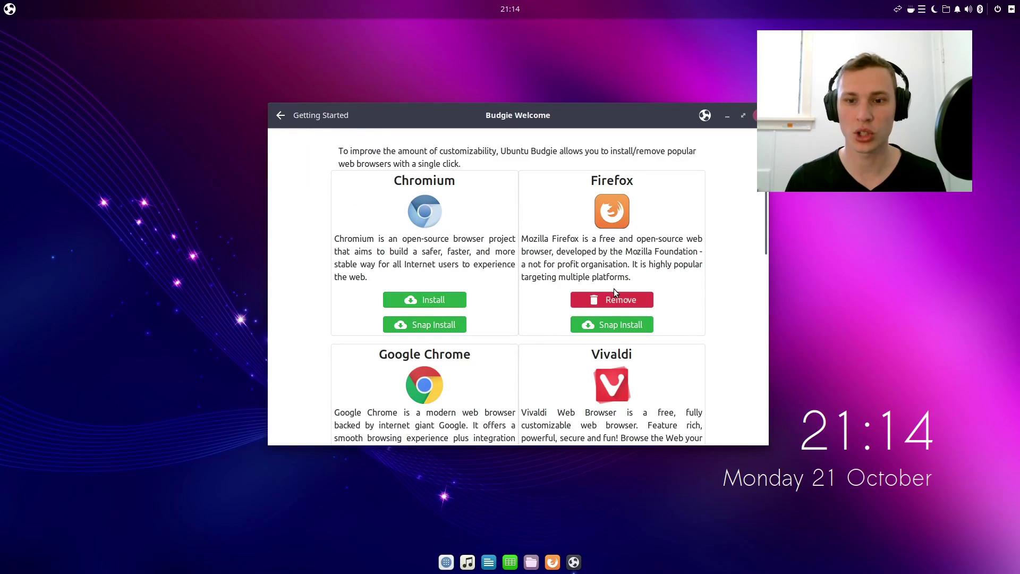
{"action": "mouse_move", "coordinate": [767, 190]}
{"action": "left_mouse_down"}
{"action": "mouse_move", "coordinate": [751, 374]}
{"action": "mouse_move", "coordinate": [752, 190]}
{"action": "left_mouse_up"}
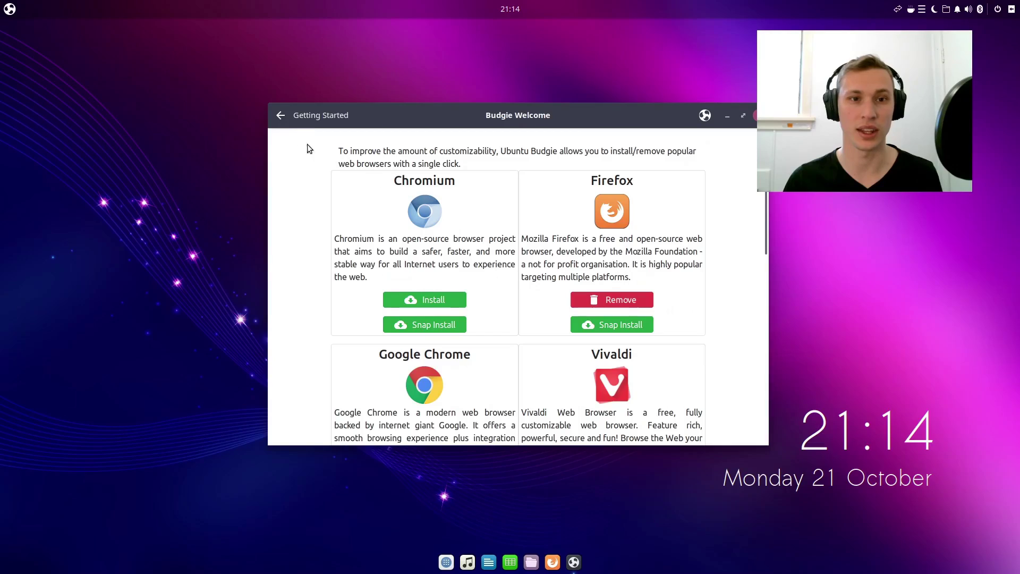
Open Budgie Desktop Settings from the Customization topic and reposition its window on the desktop
{"action": "left_click", "coordinate": [281, 115]}
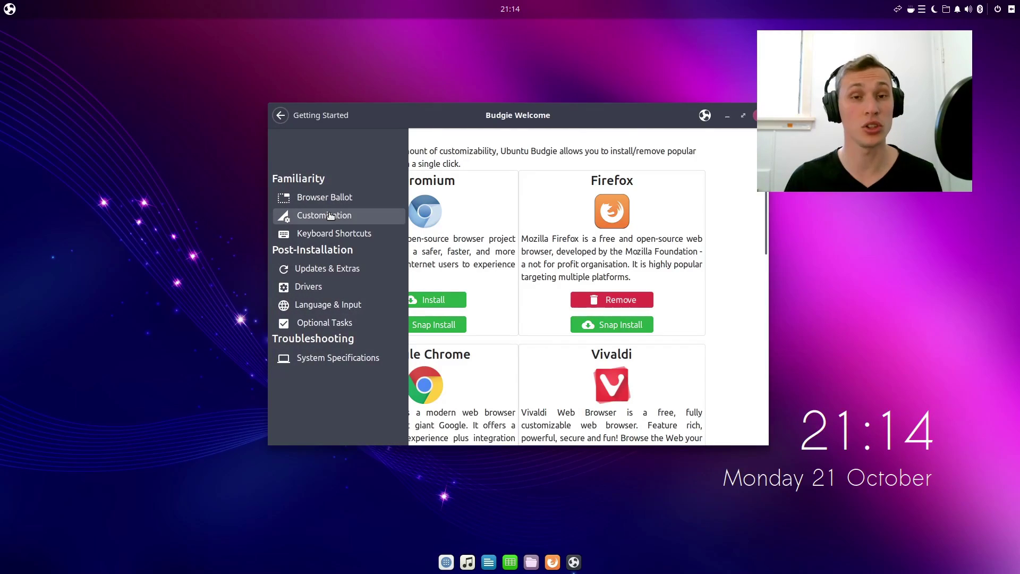
{"action": "left_click", "coordinate": [330, 215]}
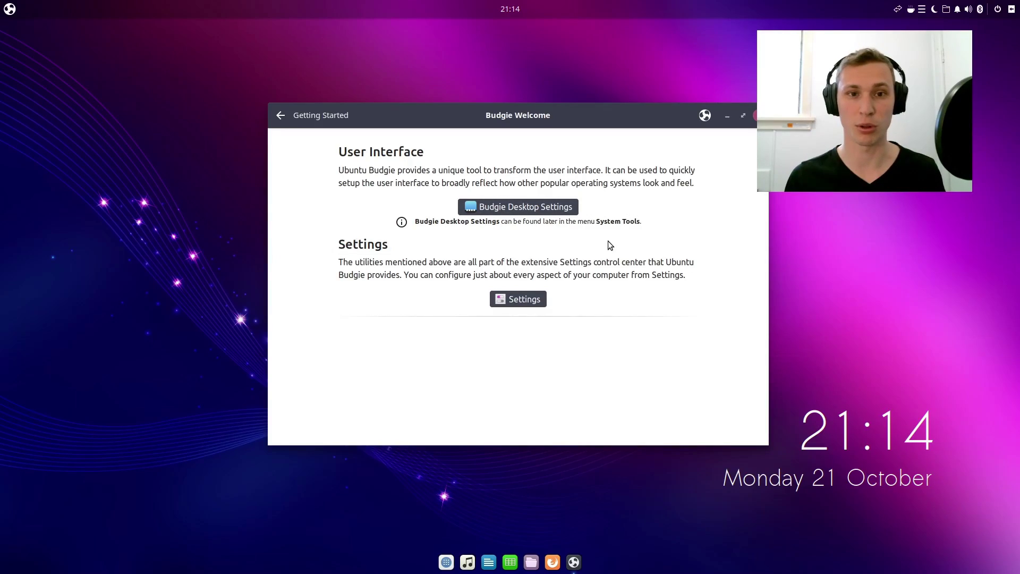
{"action": "left_click", "coordinate": [543, 208]}
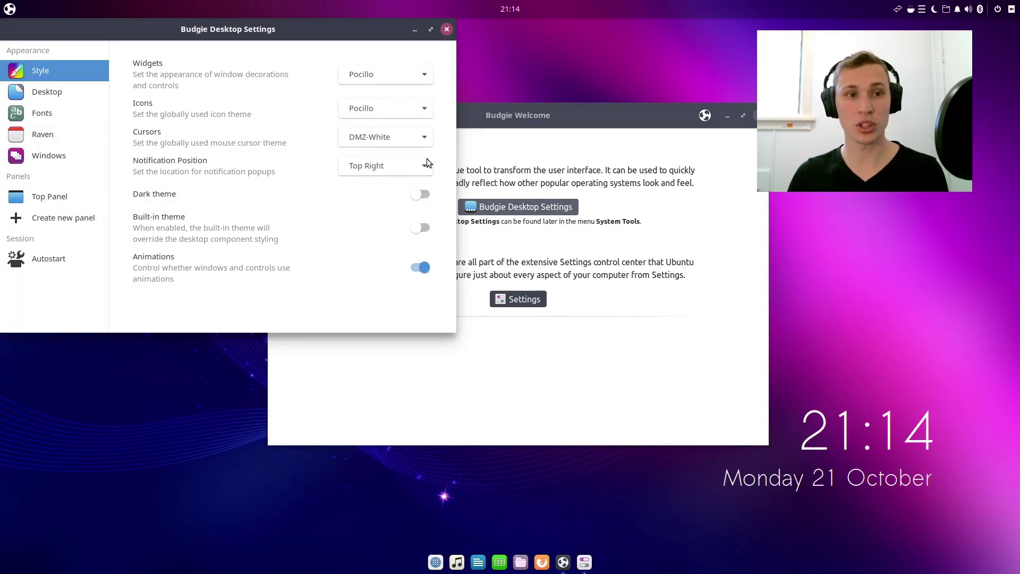
{"action": "left_click_drag", "start_coordinate": [207, 29], "coordinate": [316, 95]}
Return to the Customization topic, open the system Settings to view its categories, and close it
{"action": "left_click", "coordinate": [600, 112]}
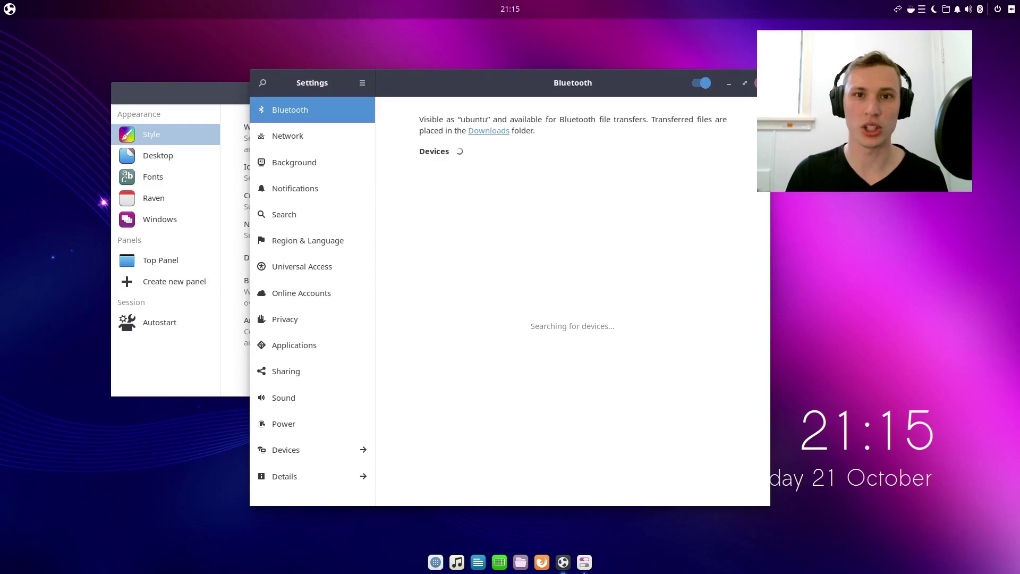
{"action": "left_click", "coordinate": [762, 83]}
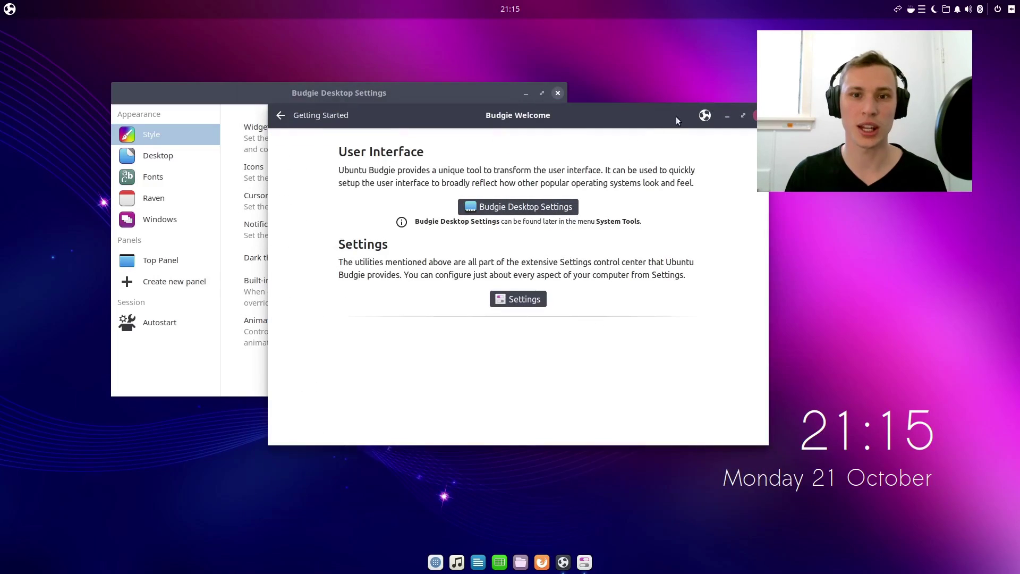
Open the Updates & Extras topic and read about Software Updater and Restricted Extras
{"action": "left_click", "coordinate": [280, 115]}
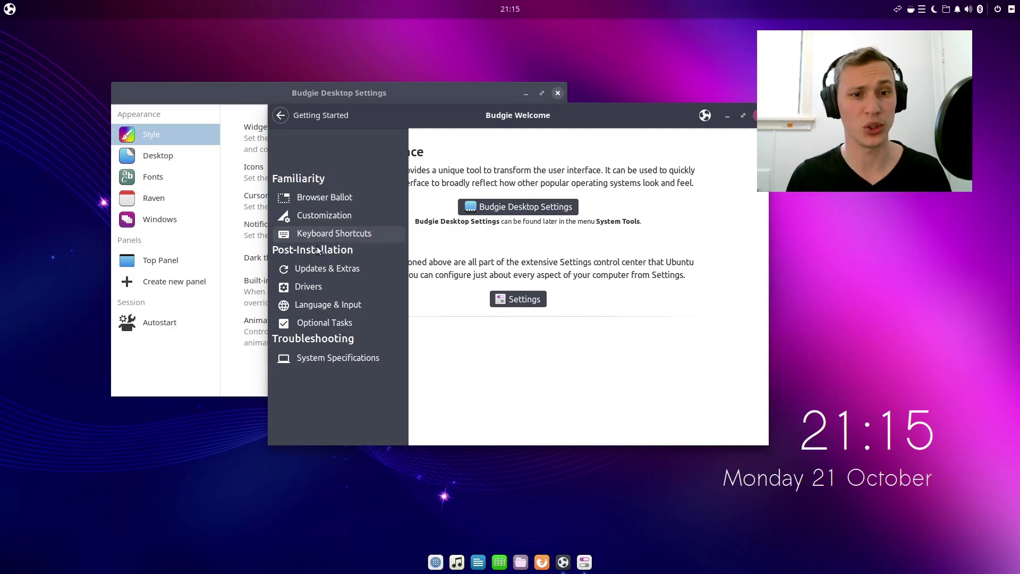
{"action": "left_click", "coordinate": [321, 268]}
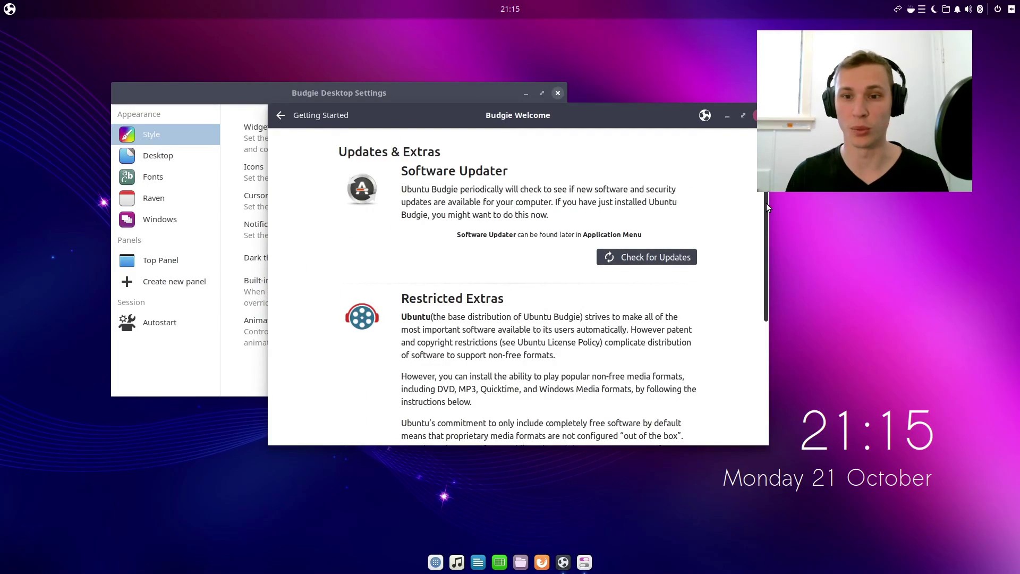
{"action": "left_click_drag", "start_coordinate": [766, 203], "coordinate": [741, 298]}
{"action": "scroll", "coordinate": [741, 298], "scroll_direction": "down", "scroll_amount": 2}
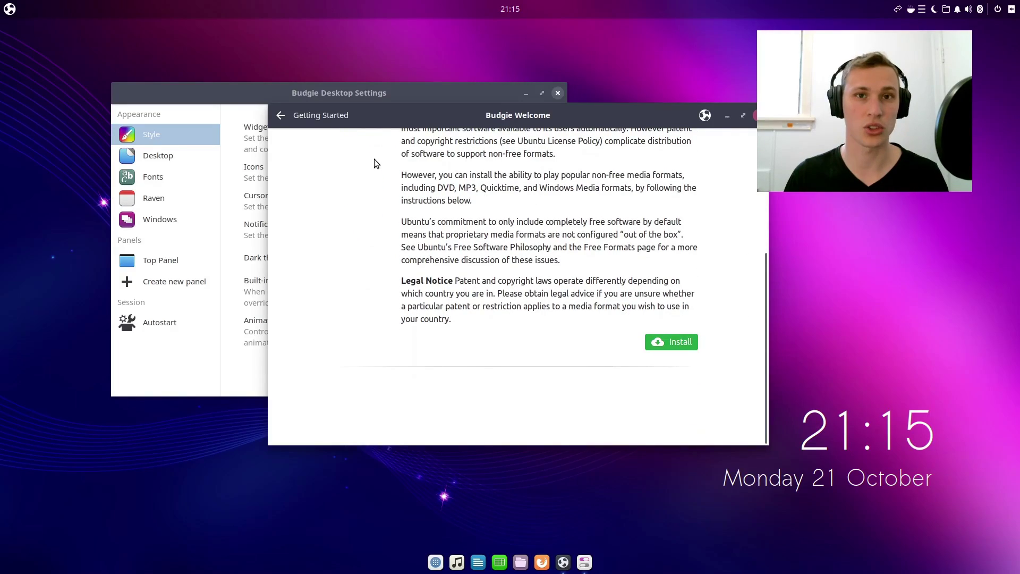
Open the Drivers topic under Getting Started and read about graphics, proprietary versus open source drivers, and wireless devices
{"action": "left_click", "coordinate": [284, 120]}
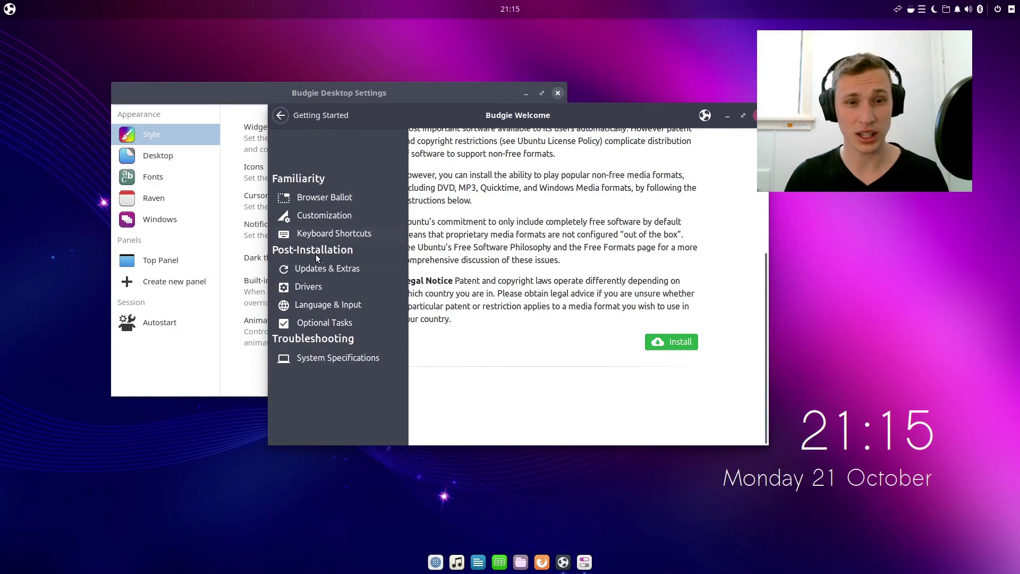
{"action": "left_click", "coordinate": [321, 287]}
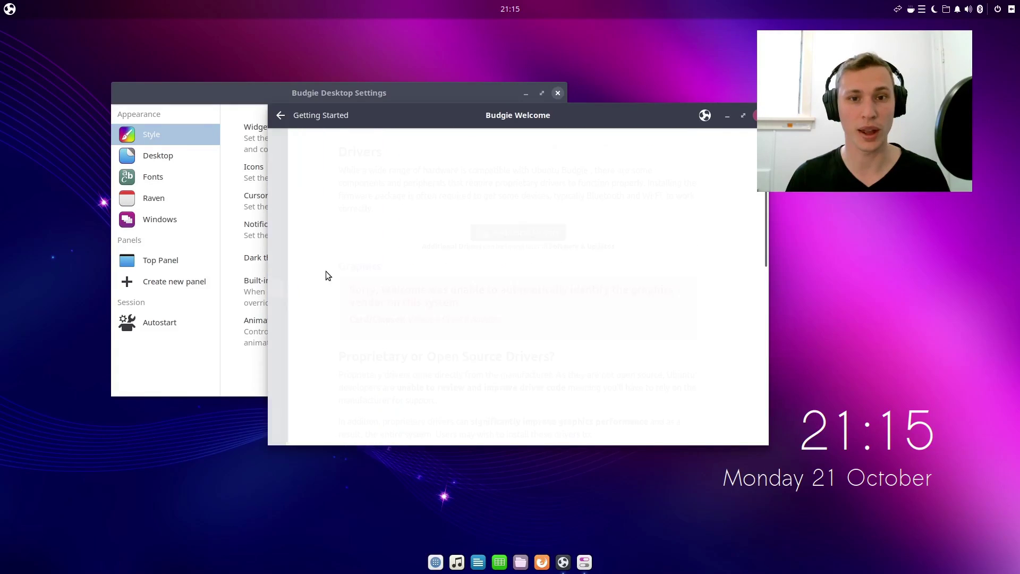
{"action": "scroll", "coordinate": [504, 266], "scroll_direction": "down", "scroll_amount": 5}
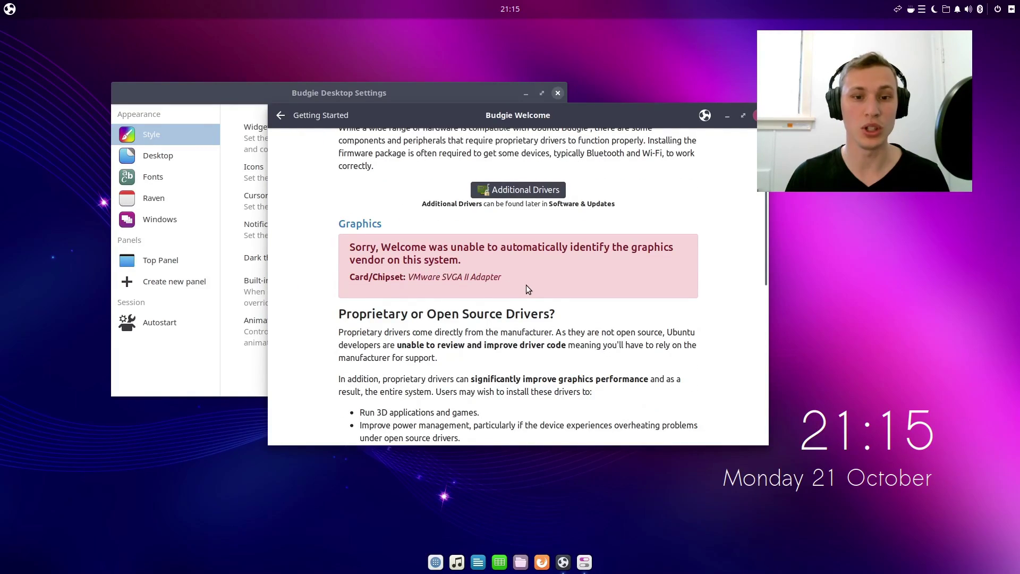
{"action": "scroll", "coordinate": [530, 285], "scroll_direction": "down", "scroll_amount": 5}
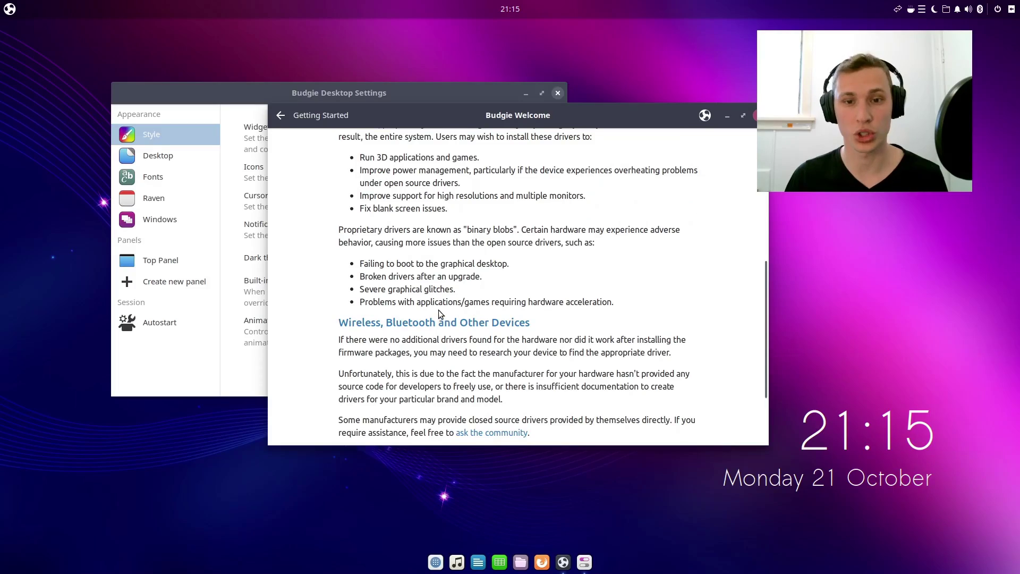
{"action": "scroll", "coordinate": [440, 308], "scroll_direction": "up", "scroll_amount": 7}
{"action": "scroll", "coordinate": [441, 305], "scroll_direction": "up", "scroll_amount": 3}
{"action": "scroll", "coordinate": [444, 303], "scroll_direction": "down", "scroll_amount": 4}
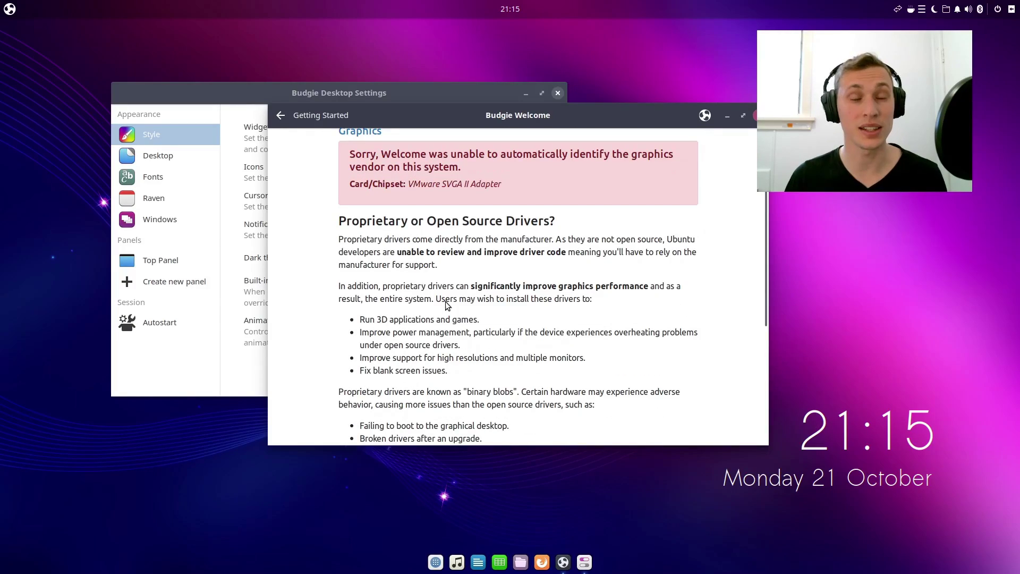
{"action": "scroll", "coordinate": [445, 302], "scroll_direction": "down", "scroll_amount": 2}
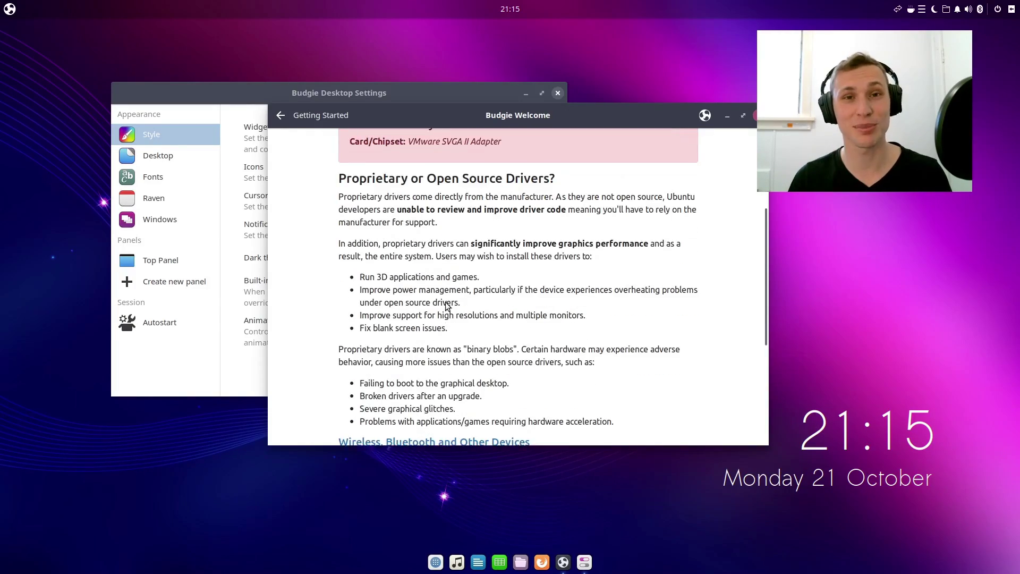
Open the Language & Input topic and review its Input method, Language Support and Complex Input sections
{"action": "left_click", "coordinate": [280, 116]}
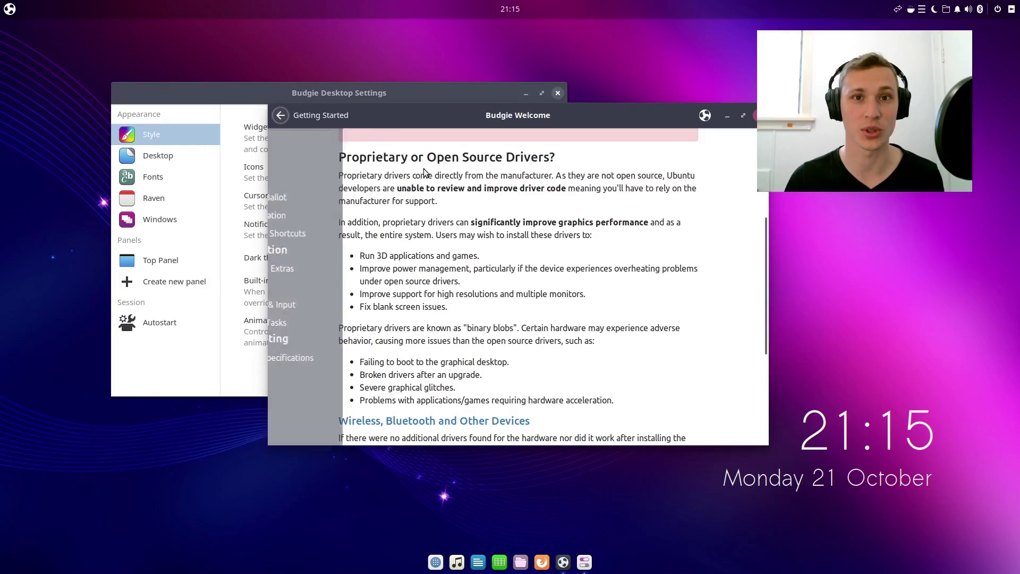
{"action": "left_click", "coordinate": [348, 307]}
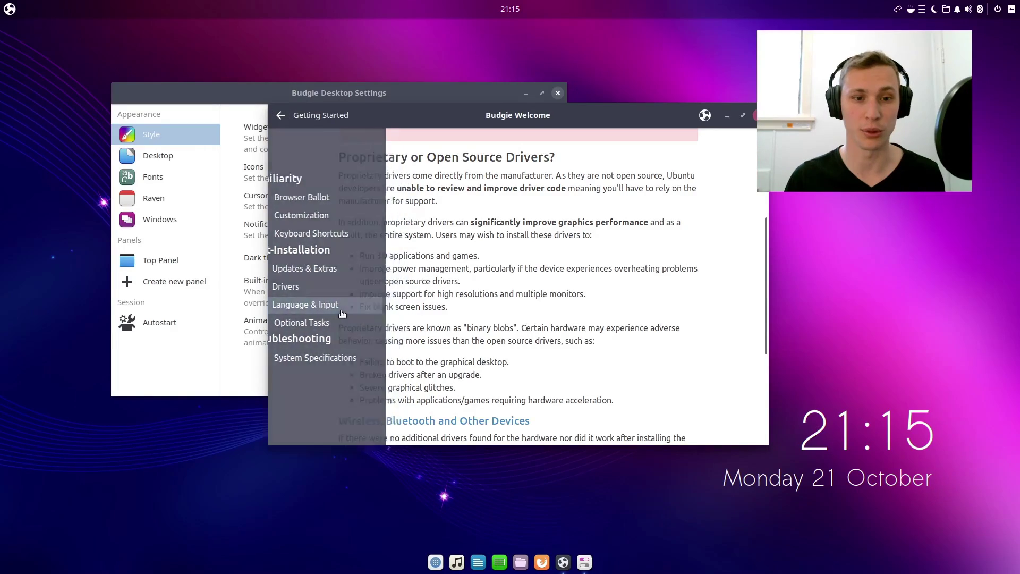
{"action": "scroll", "coordinate": [621, 281], "scroll_direction": "down", "scroll_amount": 2}
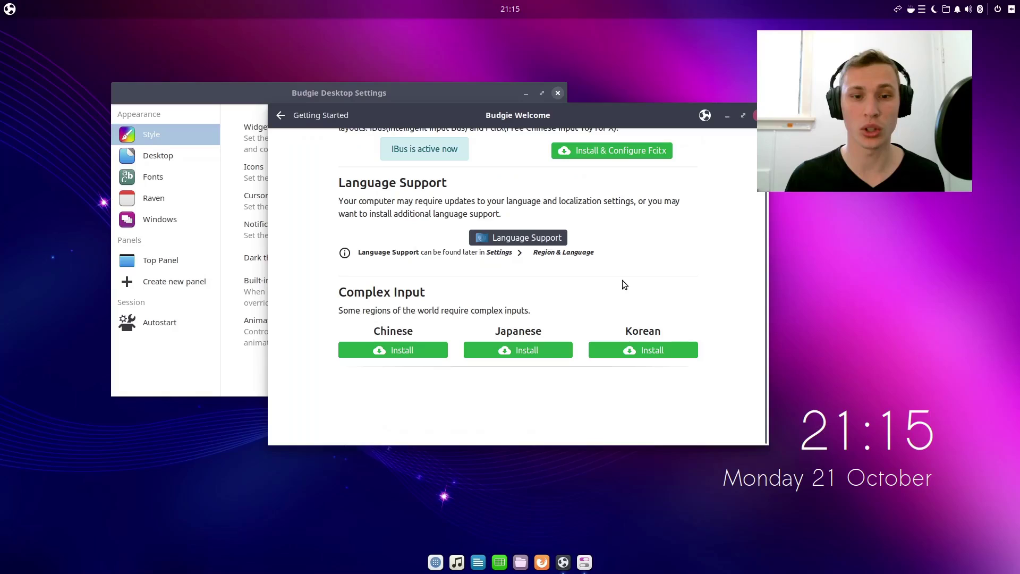
{"action": "scroll", "coordinate": [623, 280], "scroll_direction": "up", "scroll_amount": 2}
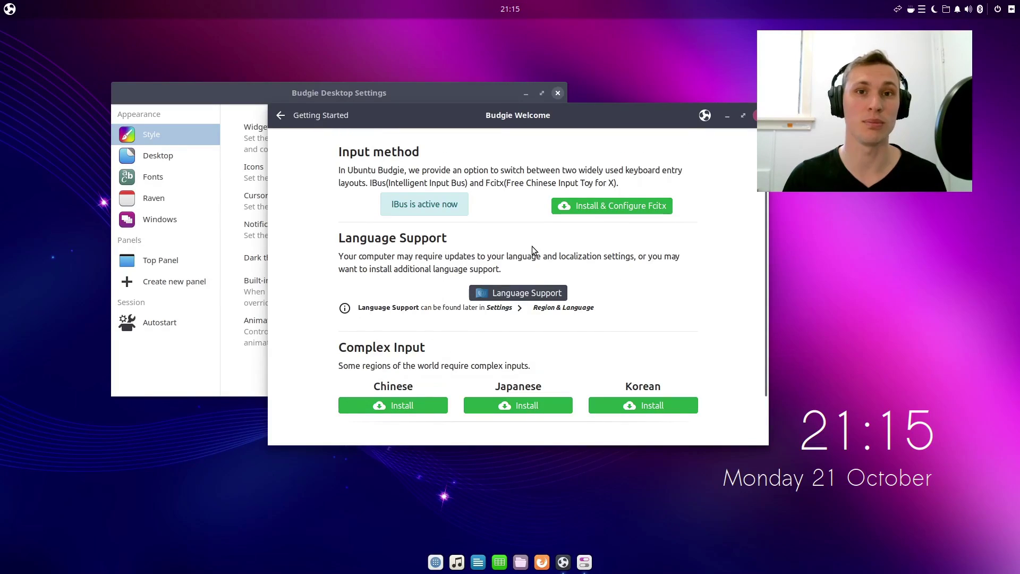
{"action": "scroll", "coordinate": [531, 247], "scroll_direction": "down", "scroll_amount": 2}
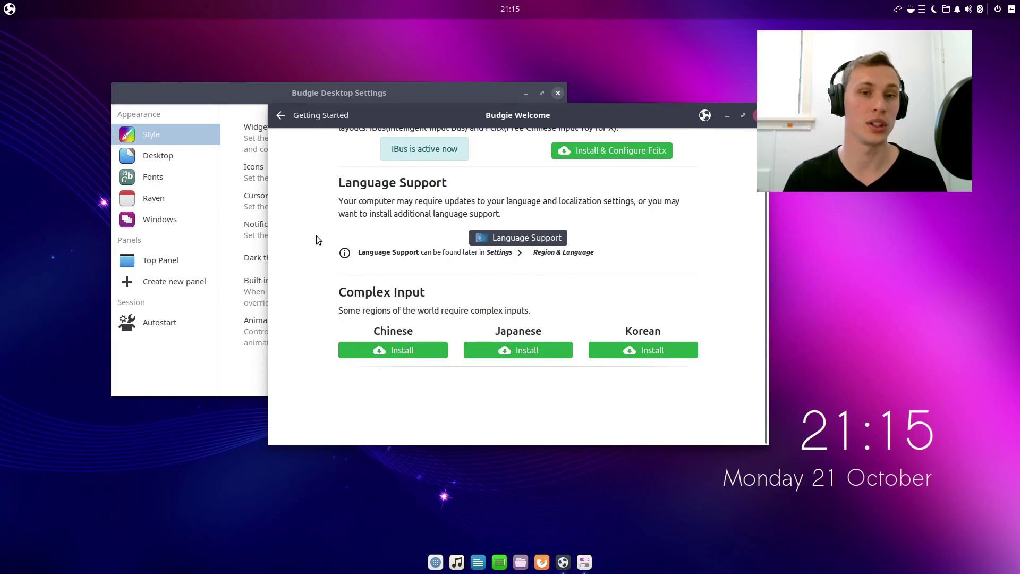
Open the Optional Tasks topic to view the Backports repository and Dropbox recommendations
{"action": "left_click", "coordinate": [286, 124]}
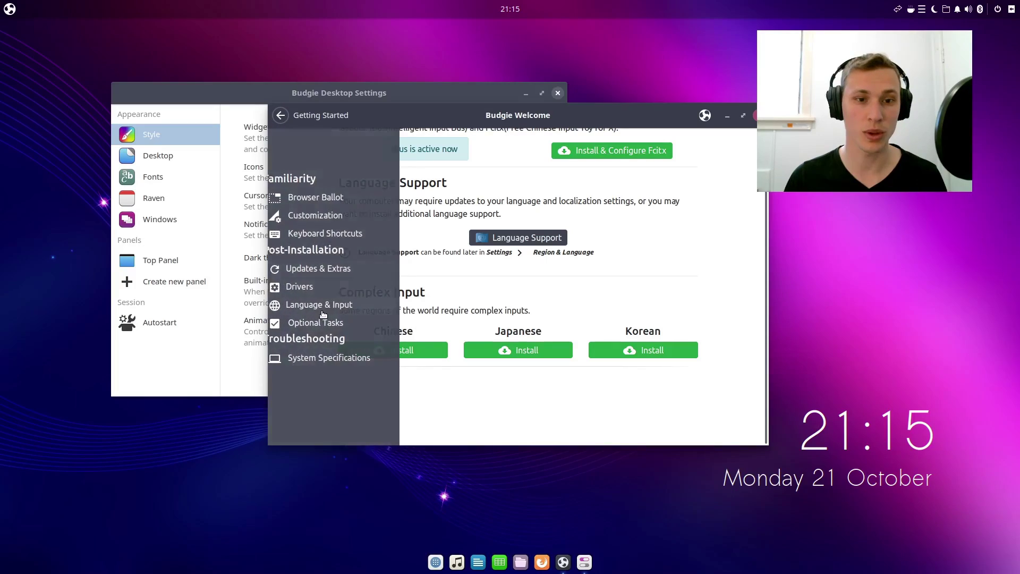
{"action": "left_click", "coordinate": [327, 320]}
{"action": "scroll", "coordinate": [537, 287], "scroll_direction": "down", "scroll_amount": 2}
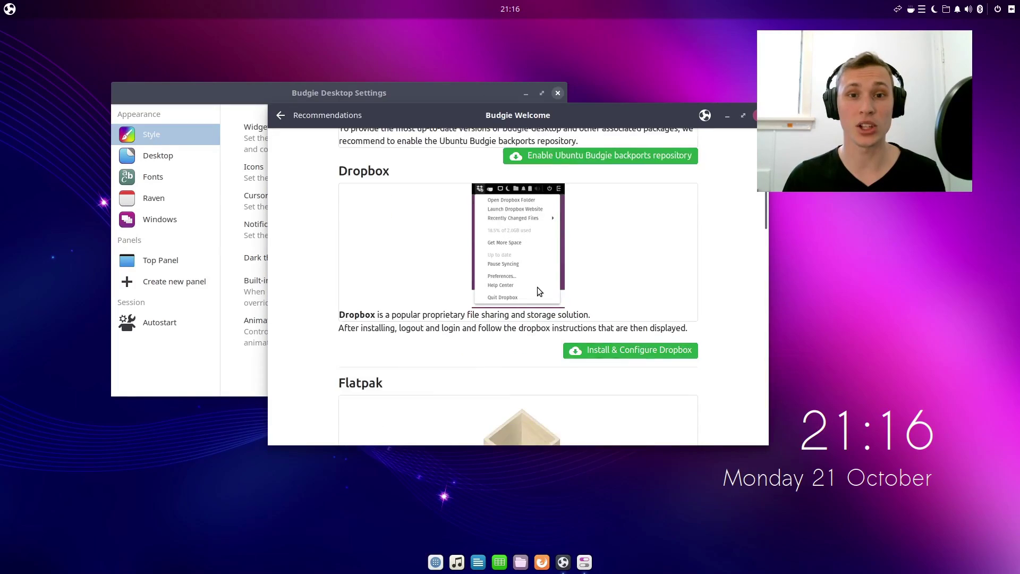
{"action": "scroll", "coordinate": [537, 287], "scroll_direction": "up", "scroll_amount": 2}
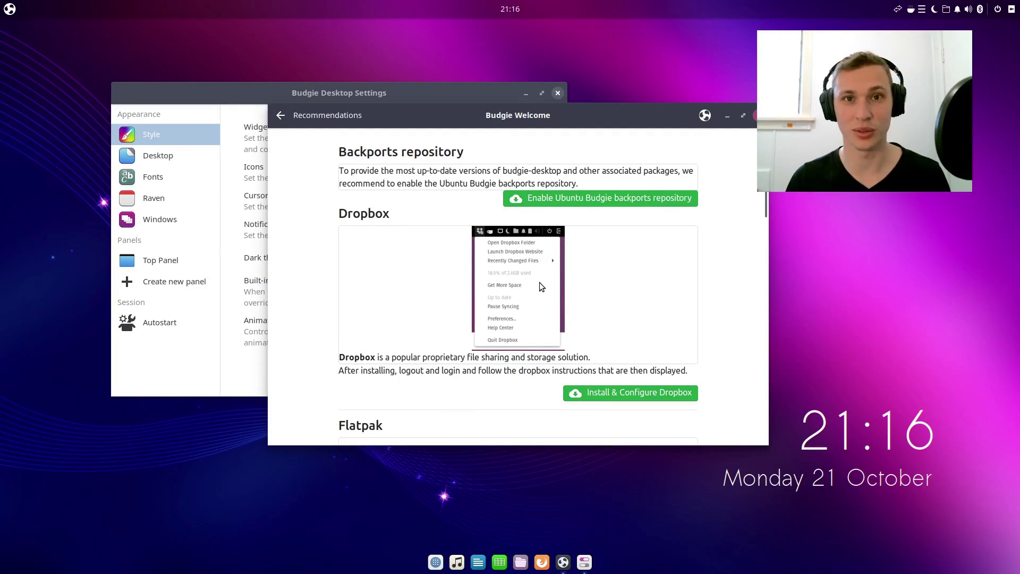
{"action": "scroll", "coordinate": [537, 286], "scroll_direction": "down", "scroll_amount": 2}
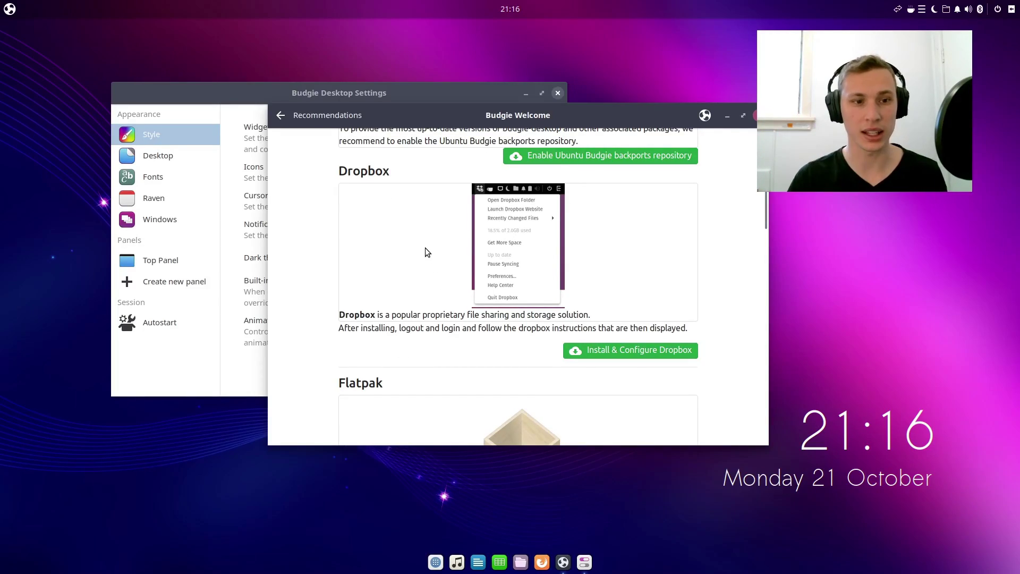
Open the file manager at the Home folder and move its window beside the Dropbox recommendation
{"action": "left_click", "coordinate": [520, 562]}
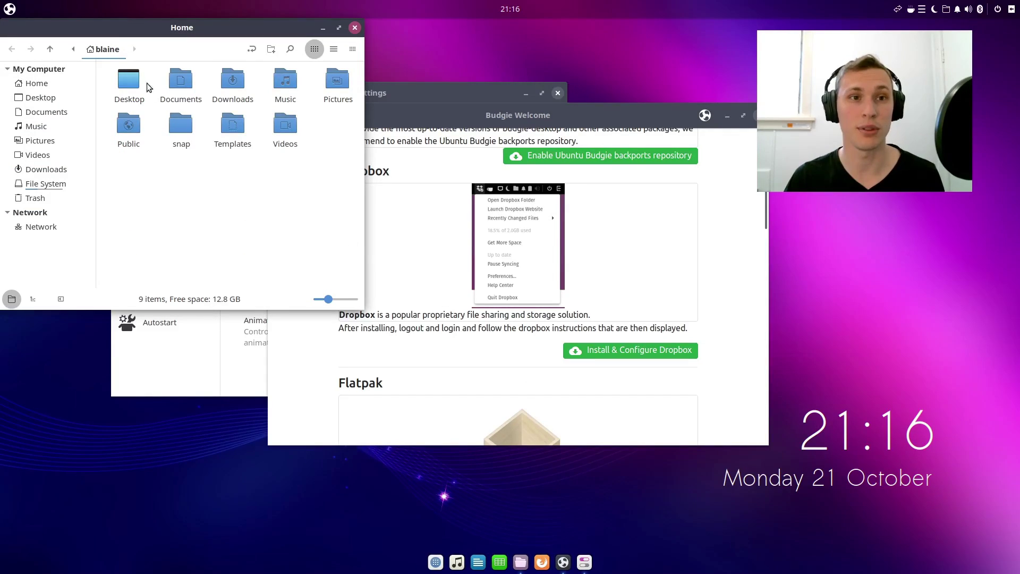
{"action": "left_click_drag", "start_coordinate": [145, 34], "coordinate": [300, 193]}
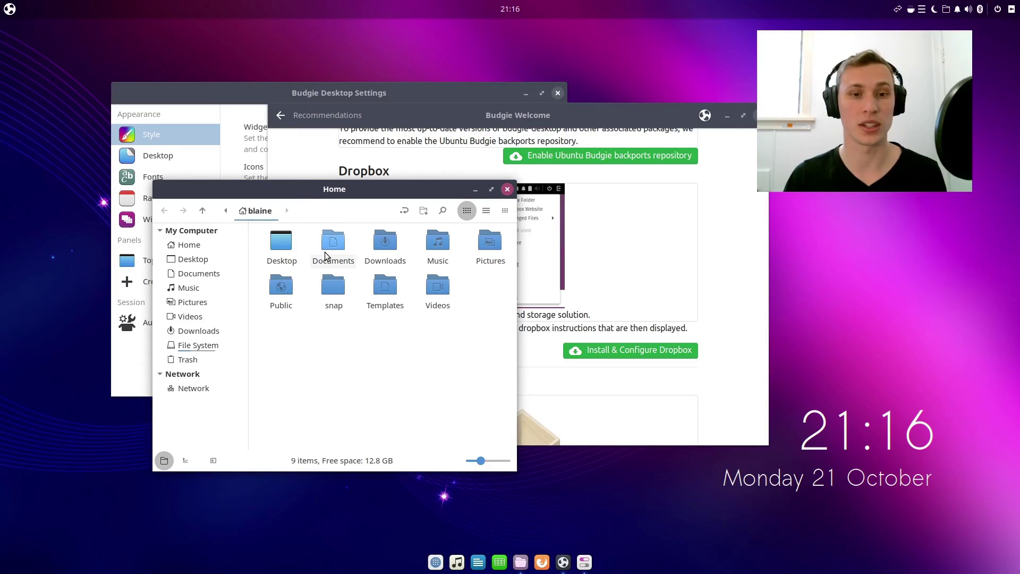
{"action": "left_click_drag", "start_coordinate": [334, 194], "coordinate": [278, 197]}
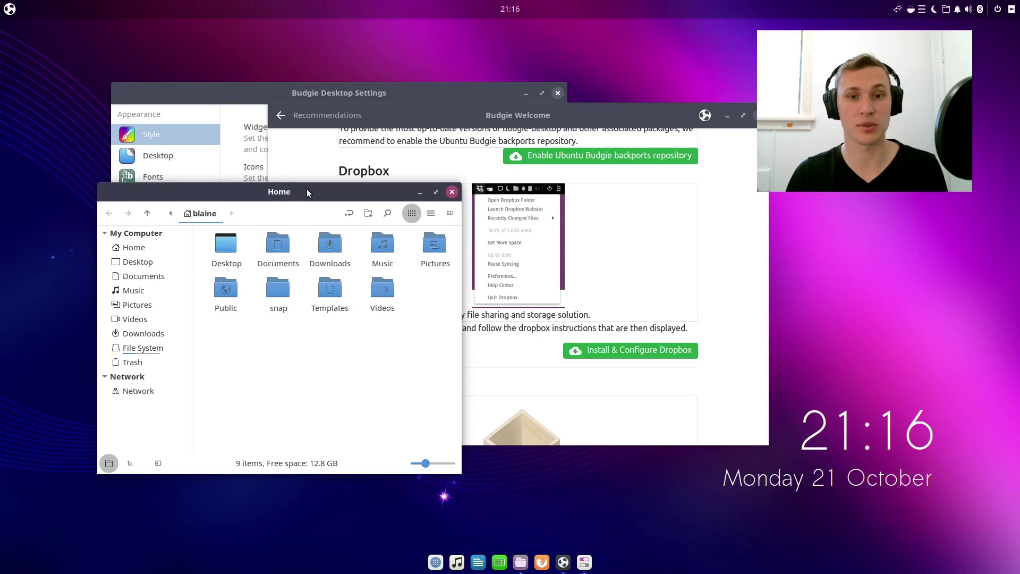
{"action": "left_click_drag", "start_coordinate": [314, 195], "coordinate": [318, 196]}
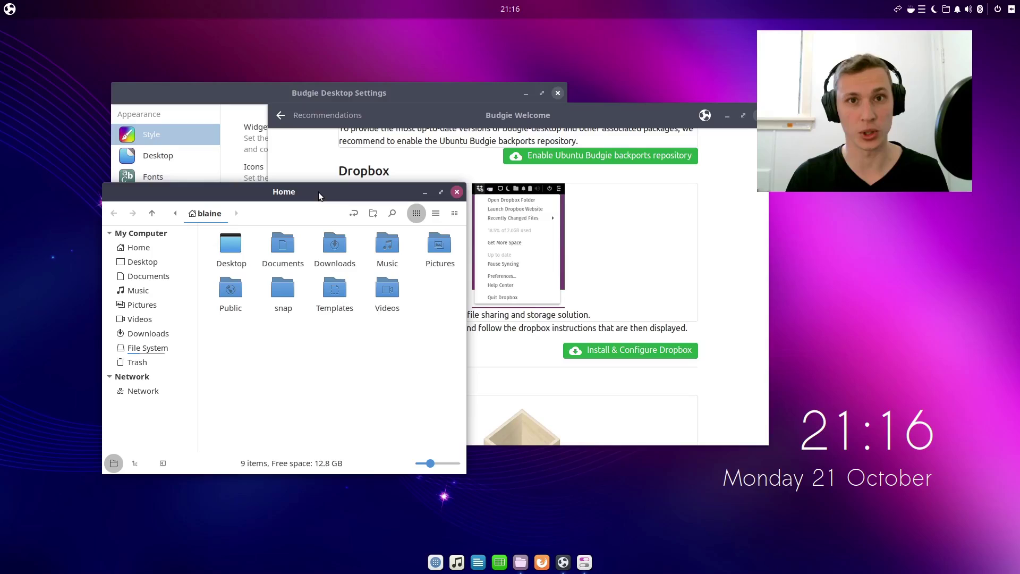
{"action": "right_click", "coordinate": [321, 337]}
{"action": "left_click", "coordinate": [295, 370]}
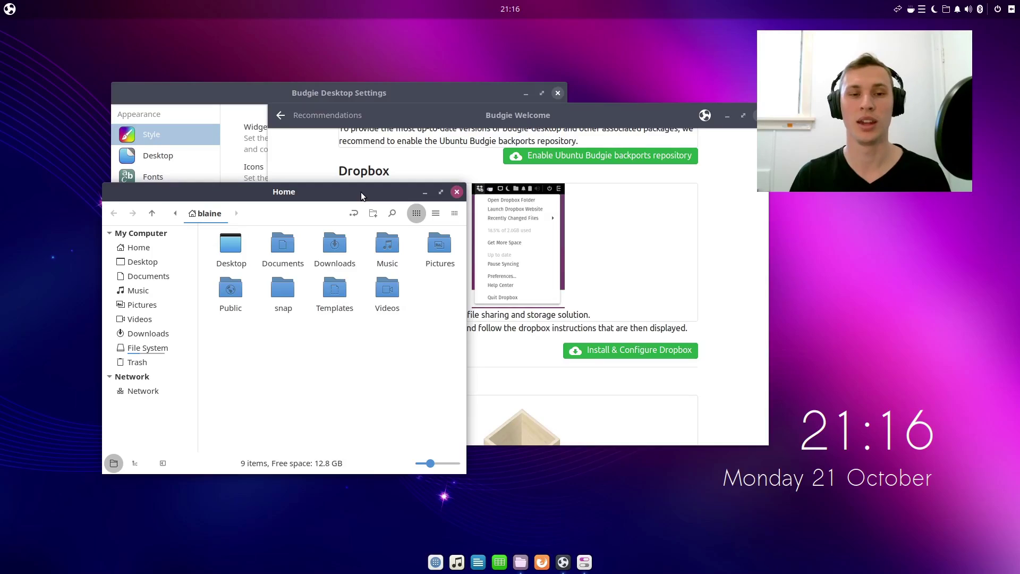
{"action": "left_click_drag", "start_coordinate": [362, 196], "coordinate": [347, 197]}
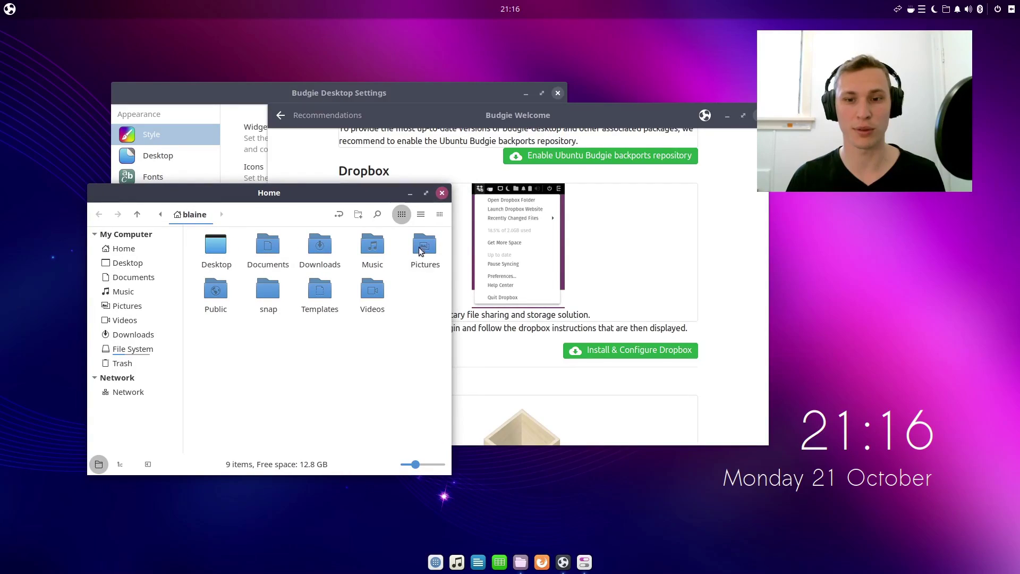
Return to the Recommendations page in Budgie Welcome and reread the Dropbox and Backports repository entries
{"action": "left_click", "coordinate": [489, 348]}
{"action": "scroll", "coordinate": [488, 349], "scroll_direction": "down", "scroll_amount": 1}
{"action": "scroll", "coordinate": [510, 337], "scroll_direction": "up", "scroll_amount": 1}
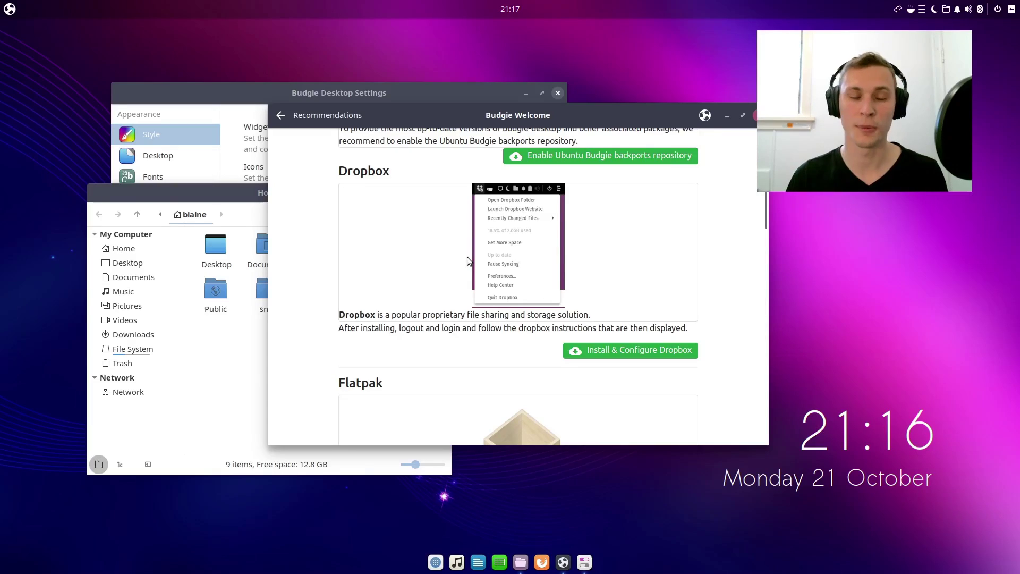
{"action": "scroll", "coordinate": [496, 268], "scroll_direction": "down", "scroll_amount": 1}
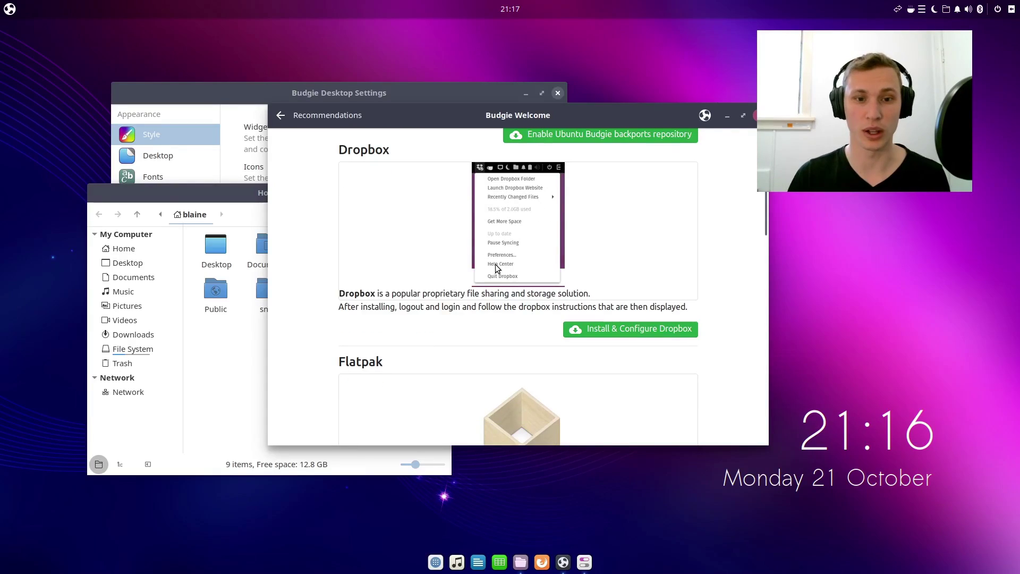
{"action": "scroll", "coordinate": [610, 331], "scroll_direction": "down", "scroll_amount": 2}
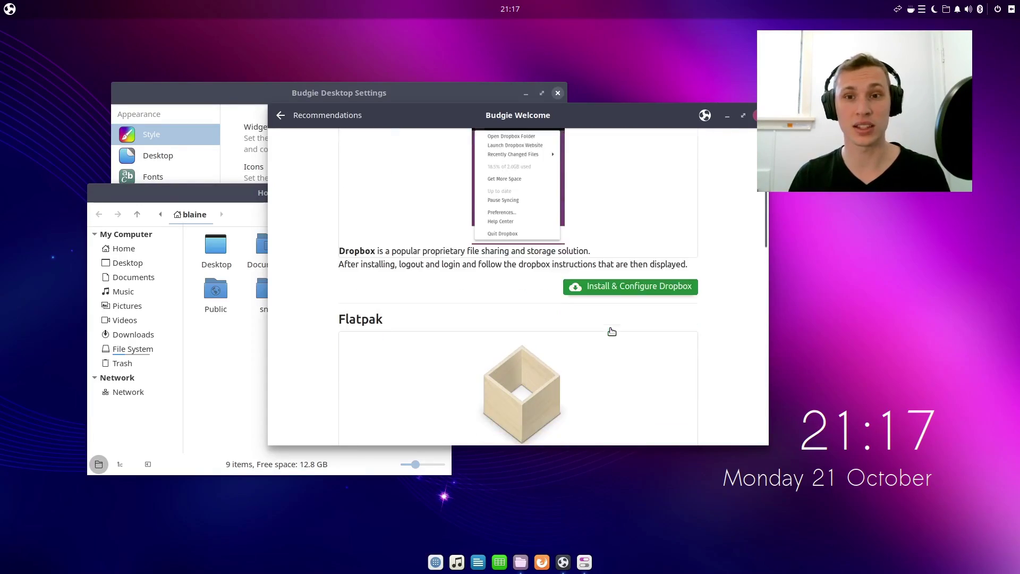
{"action": "scroll", "coordinate": [605, 326], "scroll_direction": "up", "scroll_amount": 5}
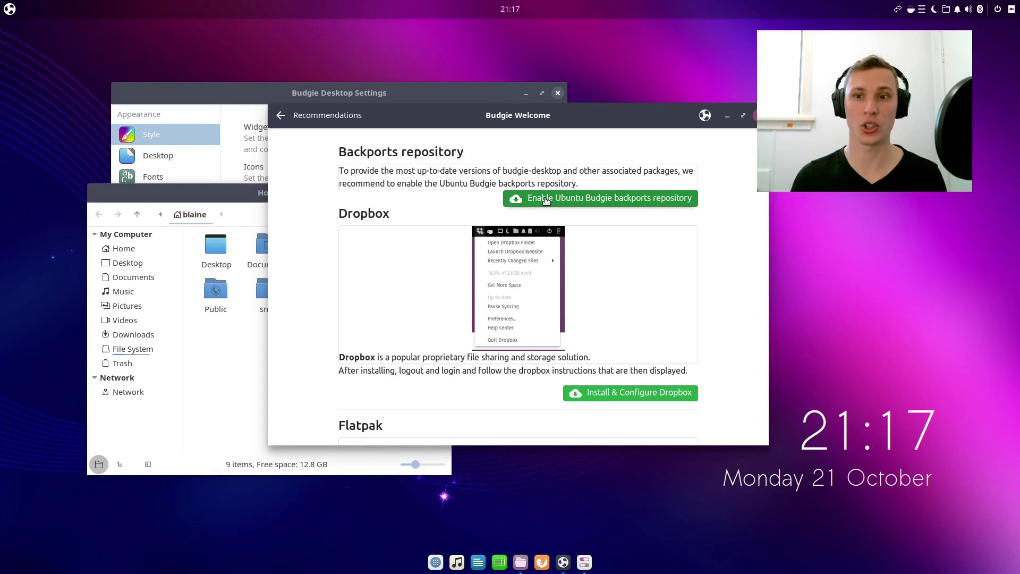
{"action": "scroll", "coordinate": [557, 234], "scroll_direction": "down", "scroll_amount": 1}
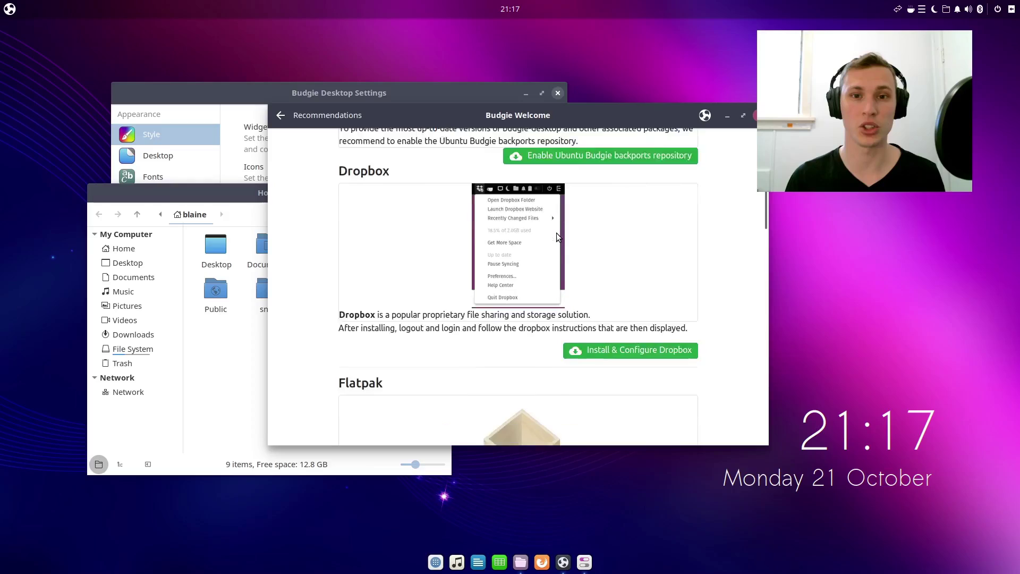
{"action": "scroll", "coordinate": [558, 236], "scroll_direction": "up", "scroll_amount": 1}
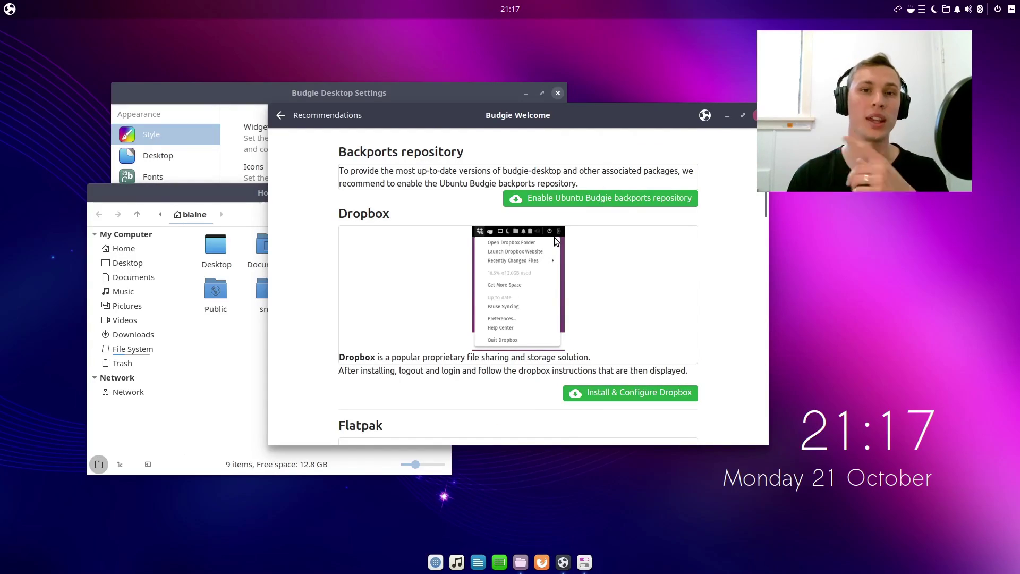
Read the Flatpak recommendation, including its description and the Install & Configure Flatpak option
{"action": "scroll", "coordinate": [556, 241], "scroll_direction": "down", "scroll_amount": 5}
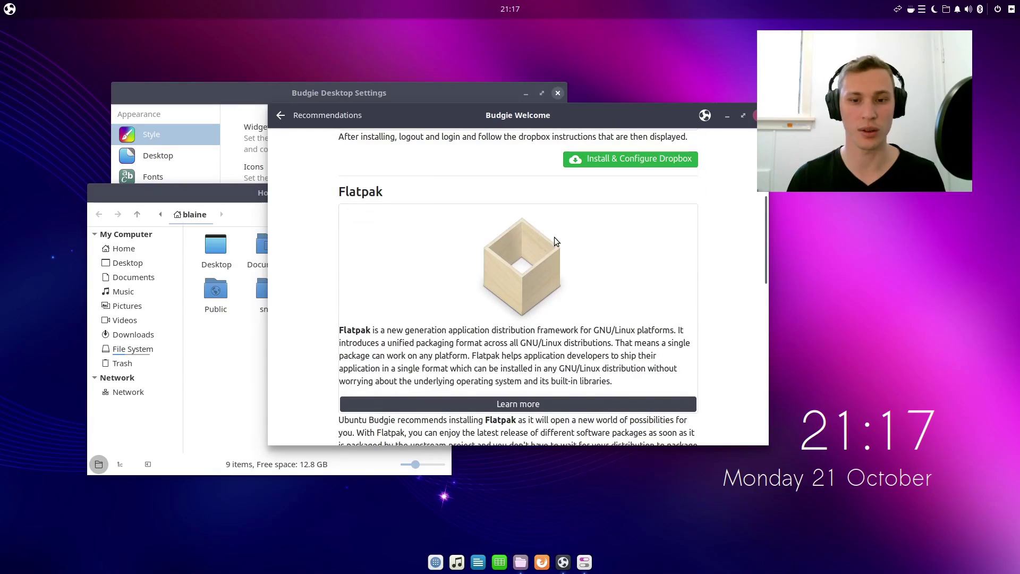
{"action": "scroll", "coordinate": [556, 242], "scroll_direction": "down", "scroll_amount": 4}
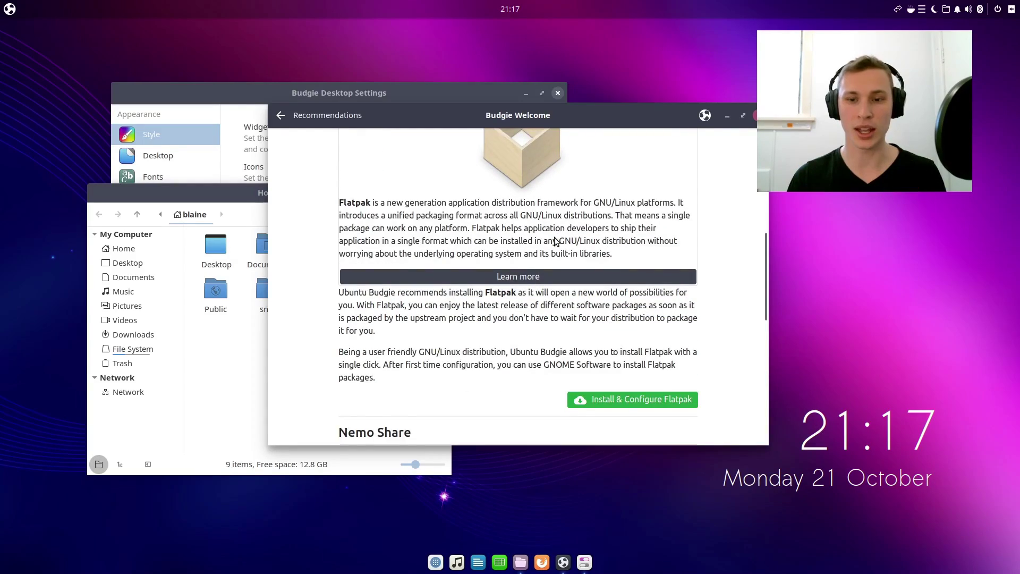
{"action": "scroll", "coordinate": [514, 272], "scroll_direction": "down", "scroll_amount": 1}
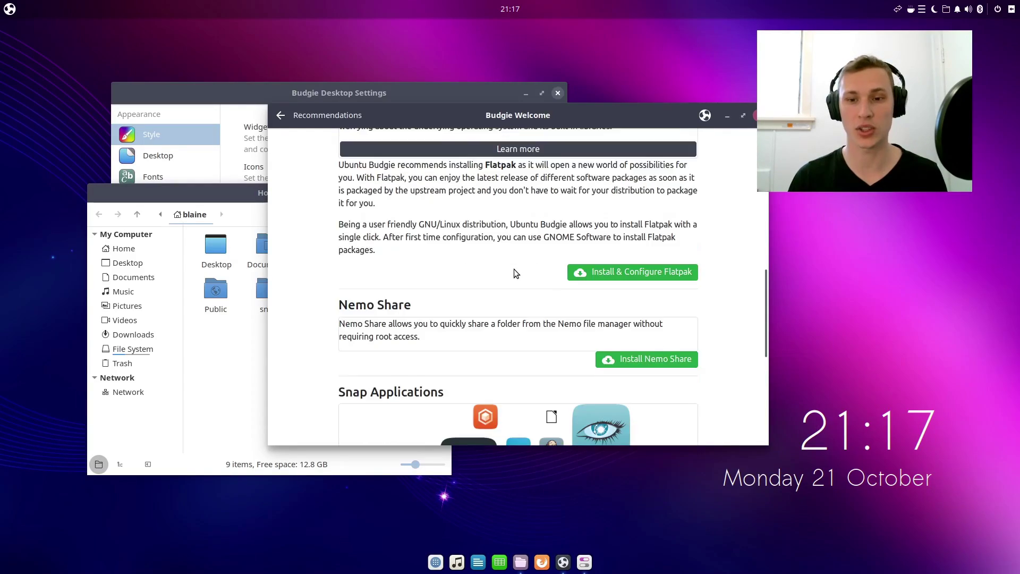
{"action": "scroll", "coordinate": [514, 273], "scroll_direction": "up", "scroll_amount": 4}
{"action": "scroll", "coordinate": [514, 272], "scroll_direction": "down", "scroll_amount": 2}
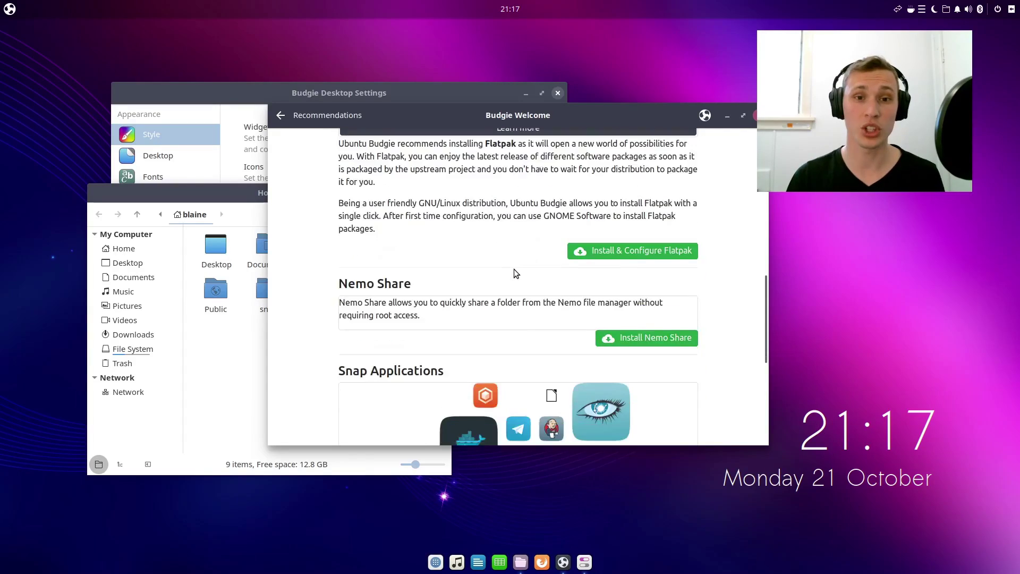
{"action": "scroll", "coordinate": [514, 272], "scroll_direction": "up", "scroll_amount": 1}
{"action": "scroll", "coordinate": [515, 273], "scroll_direction": "down", "scroll_amount": 2}
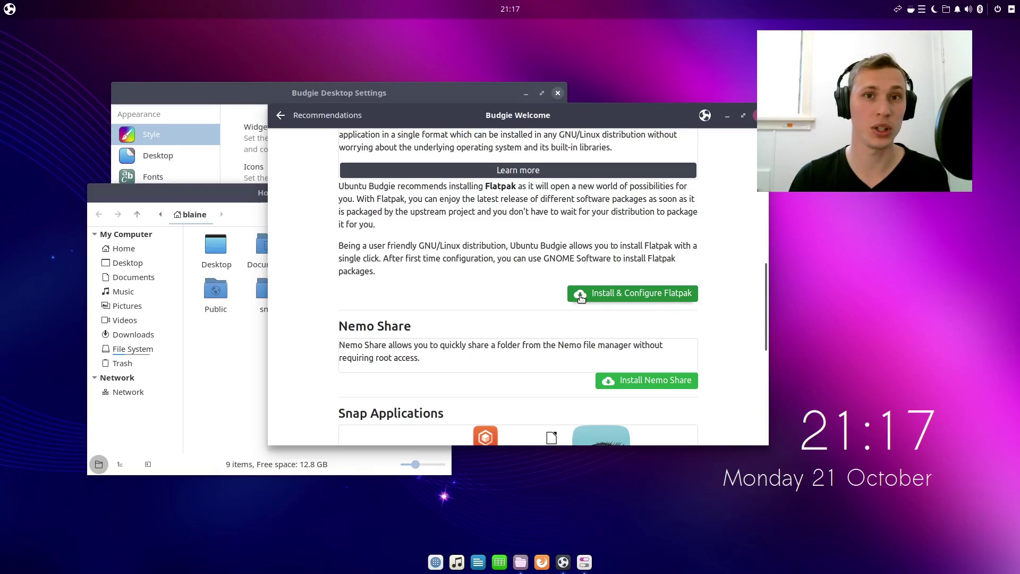
Review the Nemo Share and Snap Applications recommendations
{"action": "scroll", "coordinate": [536, 302], "scroll_direction": "down", "scroll_amount": 2}
{"action": "scroll", "coordinate": [536, 302], "scroll_direction": "down", "scroll_amount": 4}
{"action": "scroll", "coordinate": [536, 302], "scroll_direction": "up", "scroll_amount": 2}
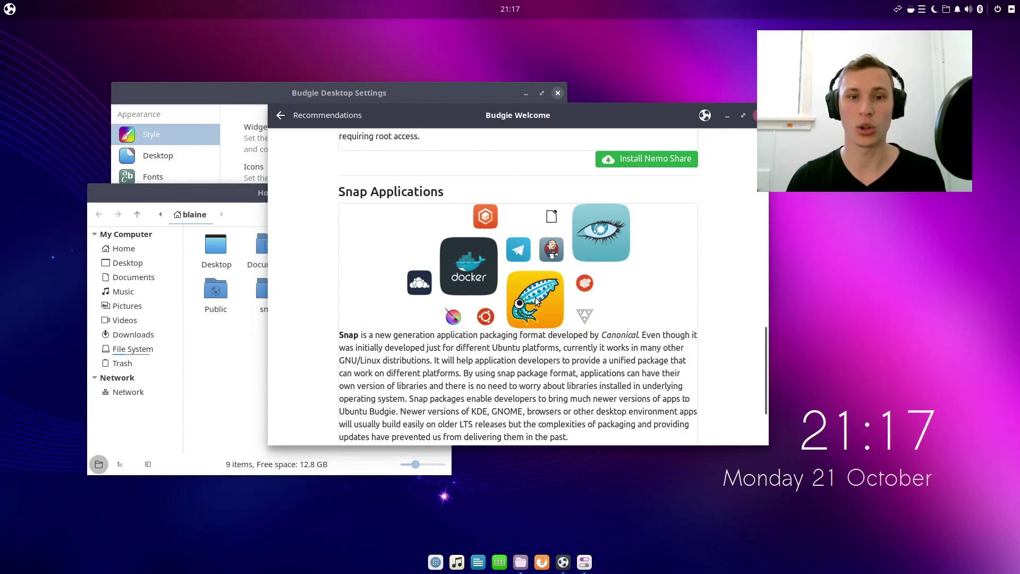
{"action": "scroll", "coordinate": [536, 302], "scroll_direction": "up", "scroll_amount": 1}
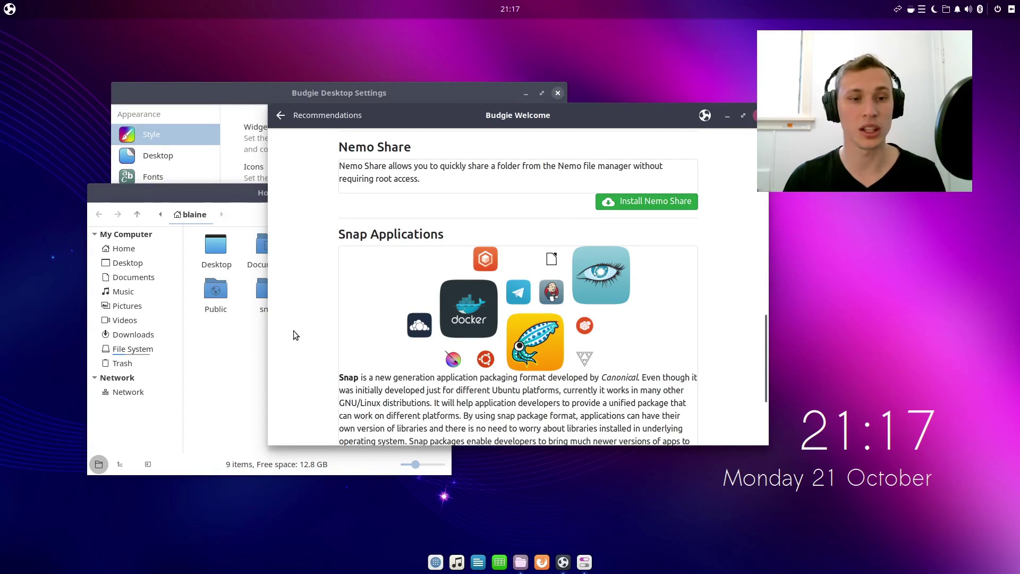
Inspect the properties of the snap folder in the Home directory and return to the Budgie Welcome window
{"action": "left_click", "coordinate": [234, 325]}
{"action": "right_click", "coordinate": [264, 304]}
{"action": "left_click", "coordinate": [286, 290]}
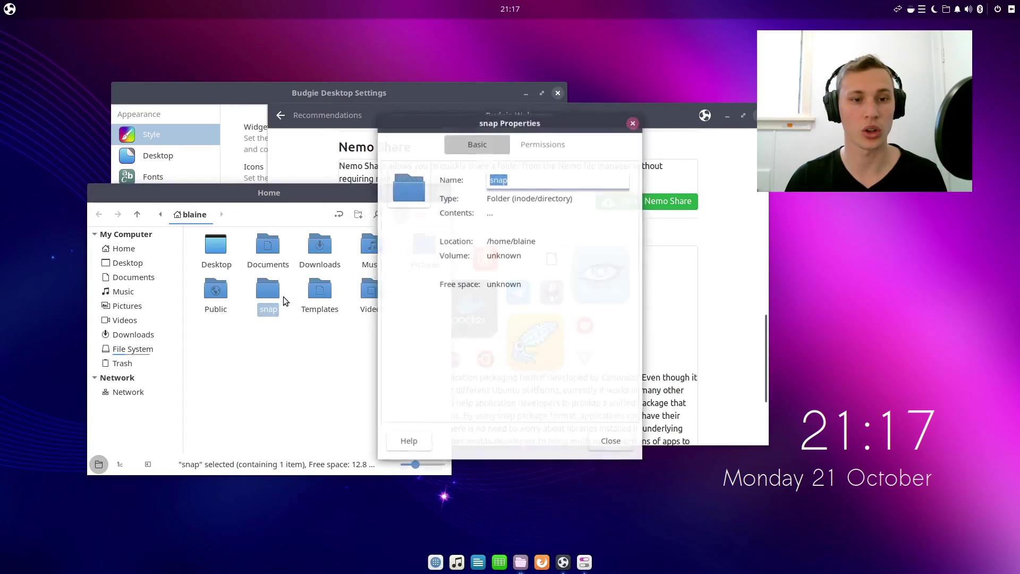
{"action": "left_click", "coordinate": [633, 124]}
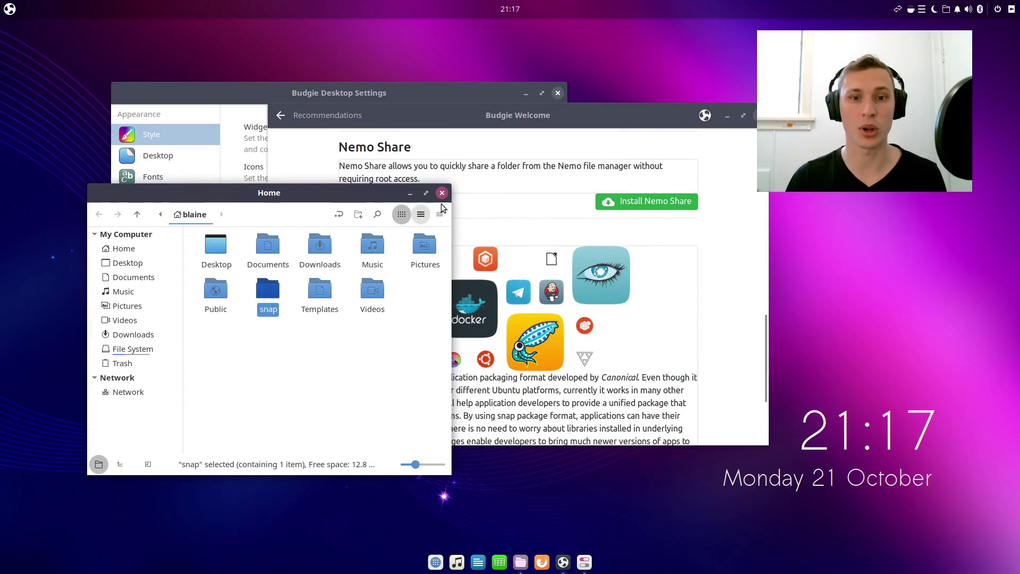
{"action": "left_click", "coordinate": [563, 211]}
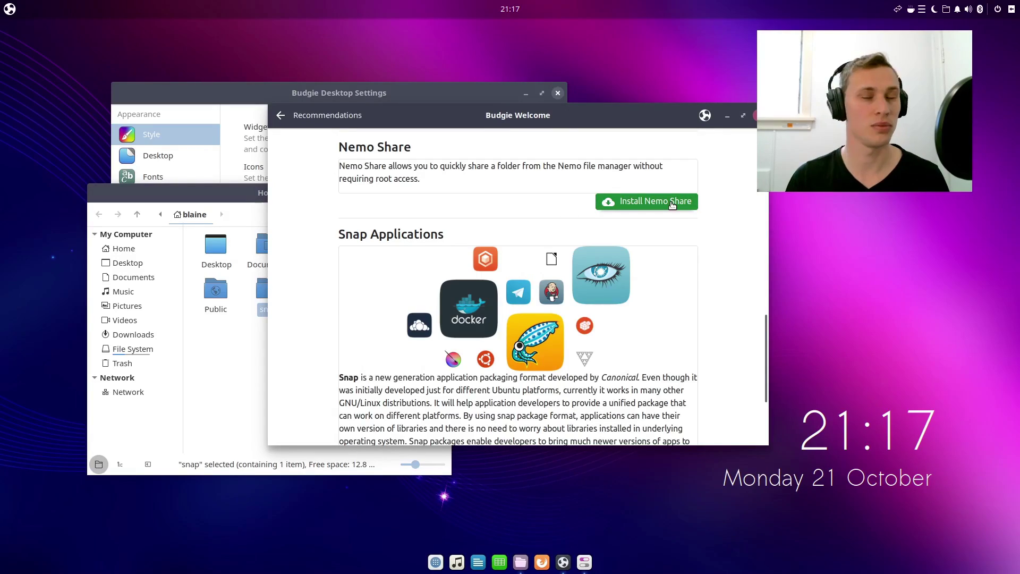
Review the Snap Applications and Nemo Share recommendations again and return to the Budgie Welcome main menu
{"action": "scroll", "coordinate": [676, 244], "scroll_direction": "down", "scroll_amount": 5}
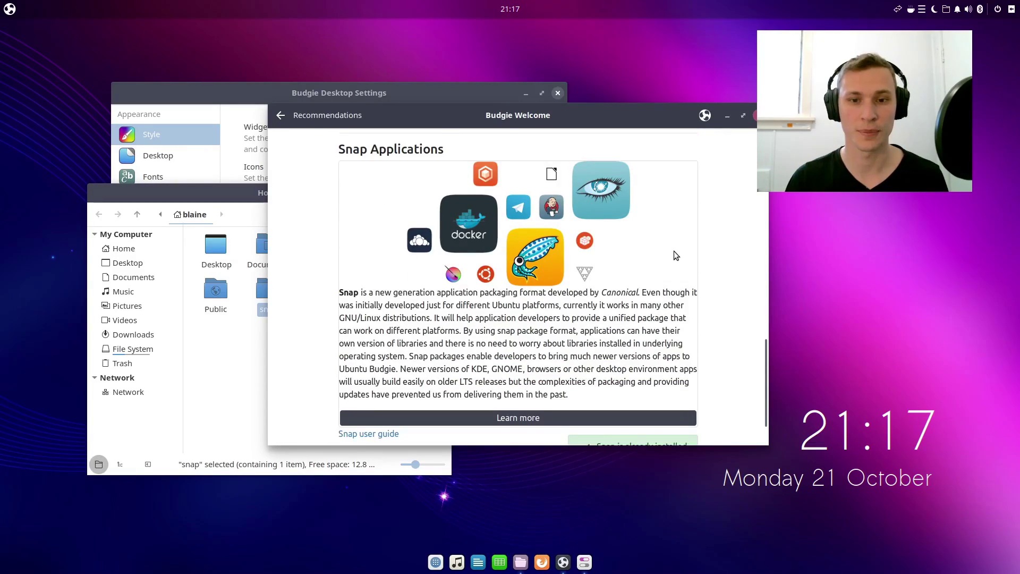
{"action": "scroll", "coordinate": [521, 318], "scroll_direction": "up", "scroll_amount": 4}
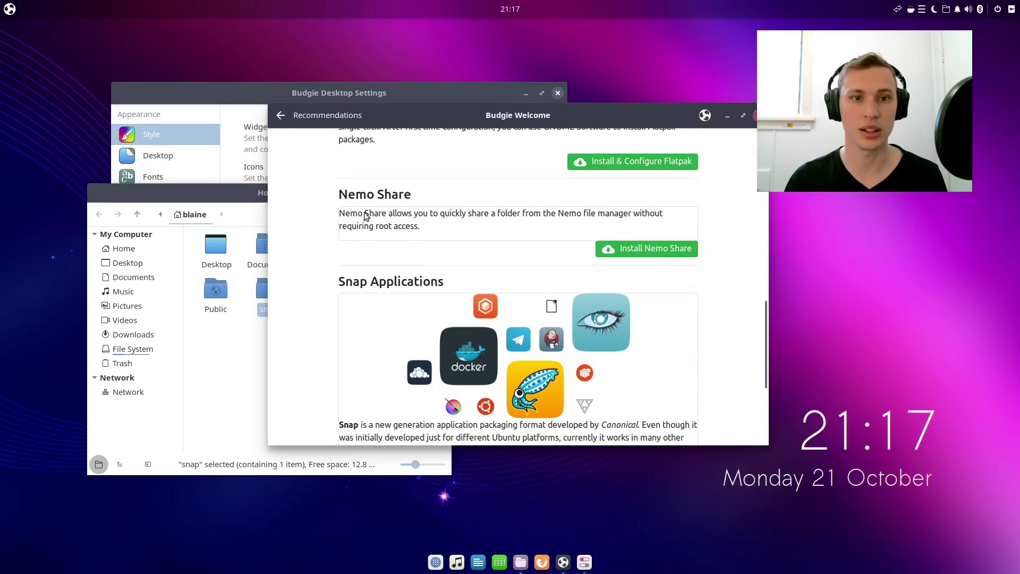
{"action": "left_click", "coordinate": [280, 116]}
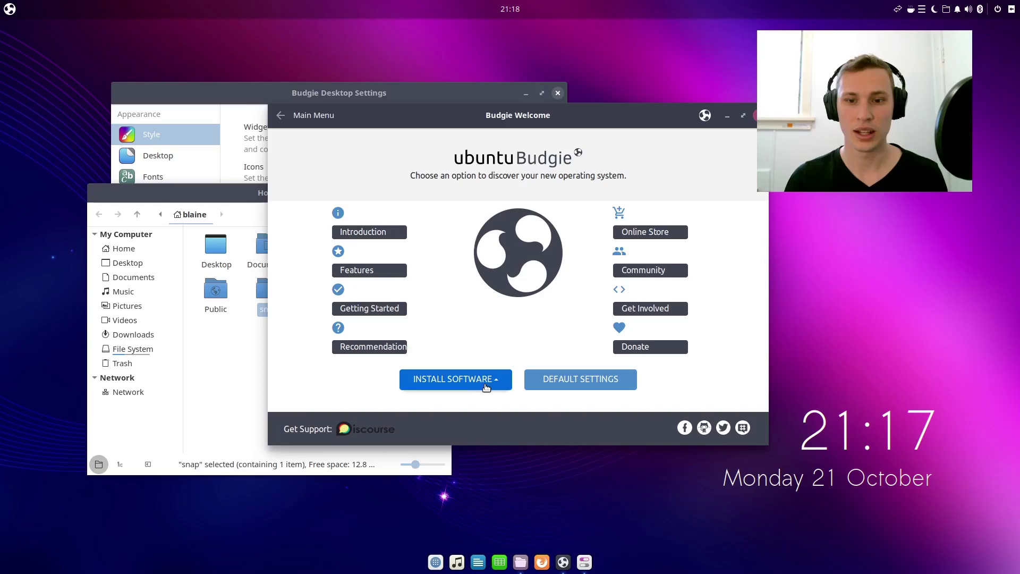
Open the Default Settings page and look through all the Switch Appearance themes from Ant to QogirBudgie
{"action": "left_click", "coordinate": [549, 381]}
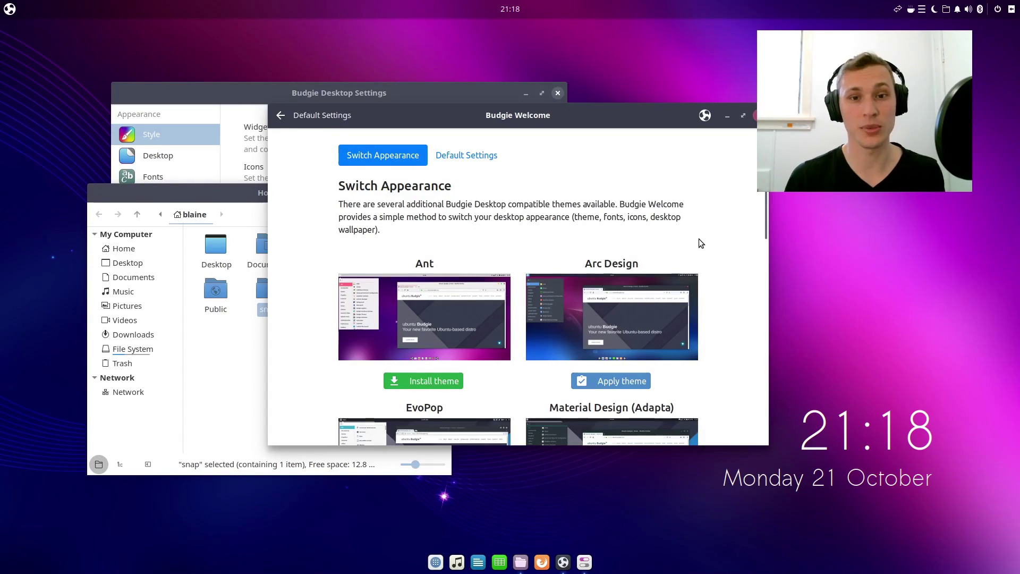
{"action": "scroll", "coordinate": [707, 237], "scroll_direction": "down", "scroll_amount": 1}
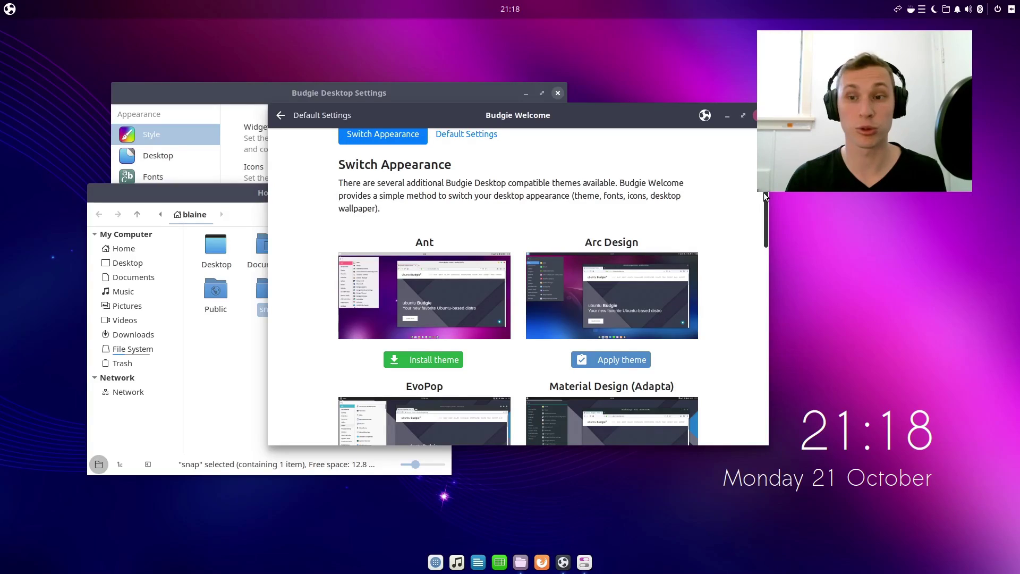
{"action": "left_click_drag", "start_coordinate": [765, 196], "coordinate": [768, 258]}
{"action": "left_click_drag", "start_coordinate": [767, 274], "coordinate": [763, 216]}
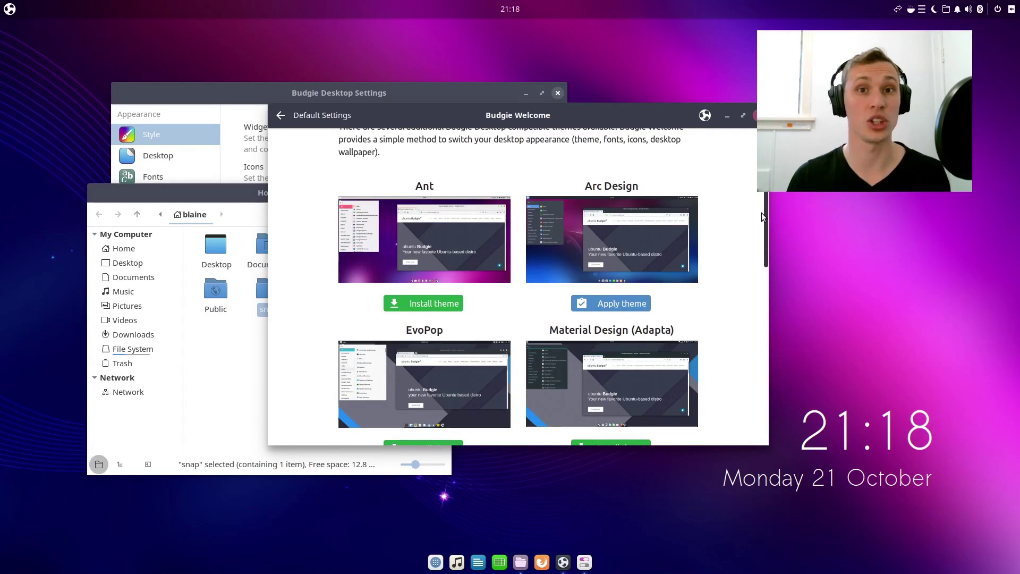
{"action": "left_click_drag", "start_coordinate": [763, 216], "coordinate": [763, 234]}
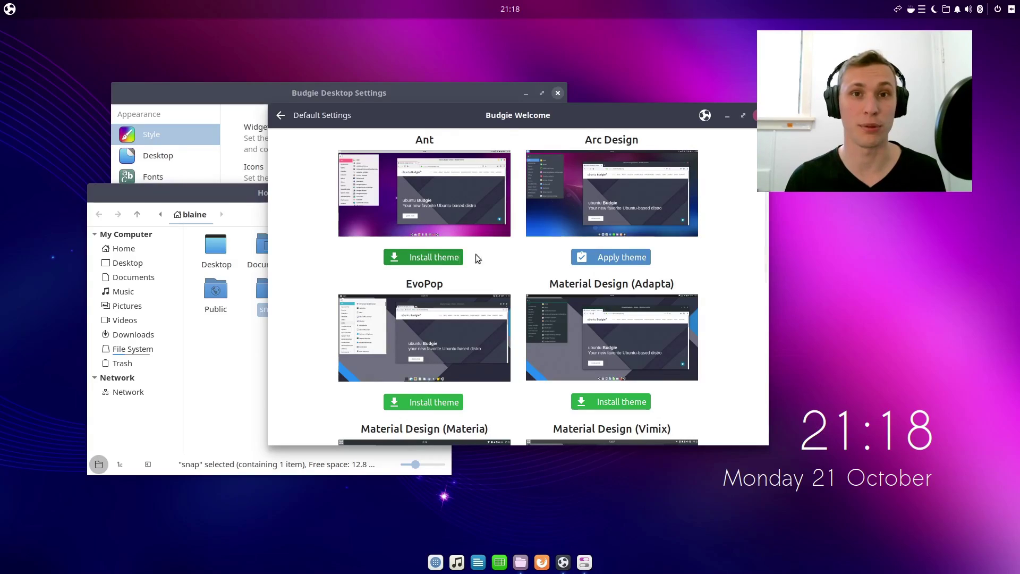
{"action": "scroll", "coordinate": [518, 281], "scroll_direction": "down", "scroll_amount": 5}
{"action": "scroll", "coordinate": [513, 284], "scroll_direction": "down", "scroll_amount": 7}
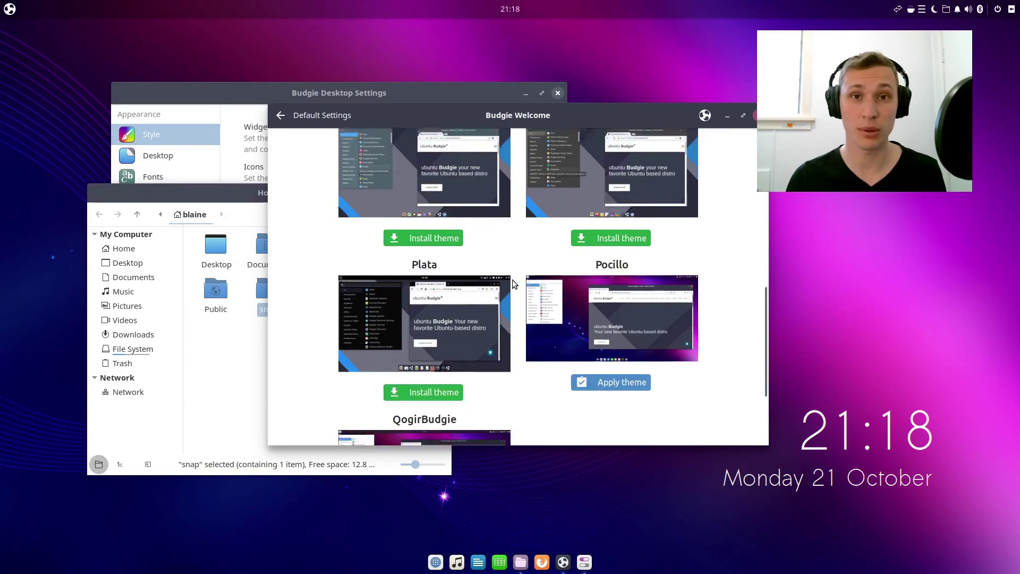
{"action": "scroll", "coordinate": [541, 306], "scroll_direction": "up", "scroll_amount": 3}
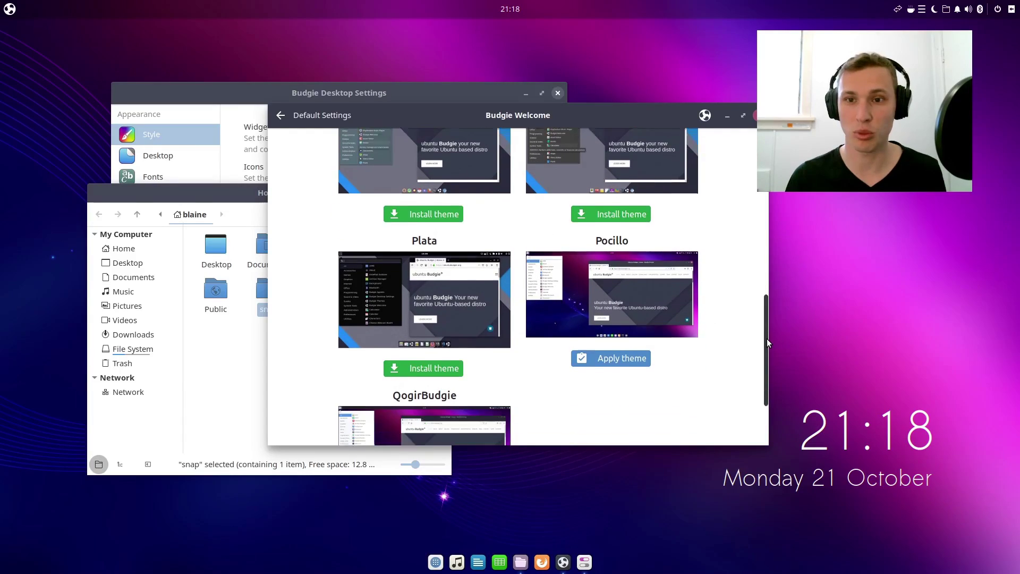
{"action": "scroll", "coordinate": [768, 350], "scroll_direction": "down", "scroll_amount": 3}
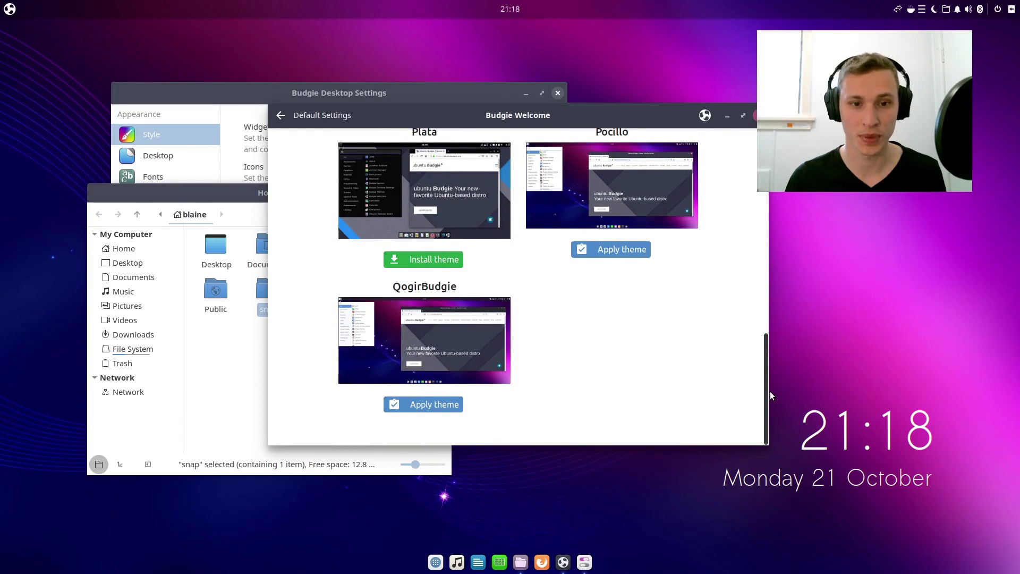
{"action": "scroll", "coordinate": [771, 396], "scroll_direction": "up", "scroll_amount": 5}
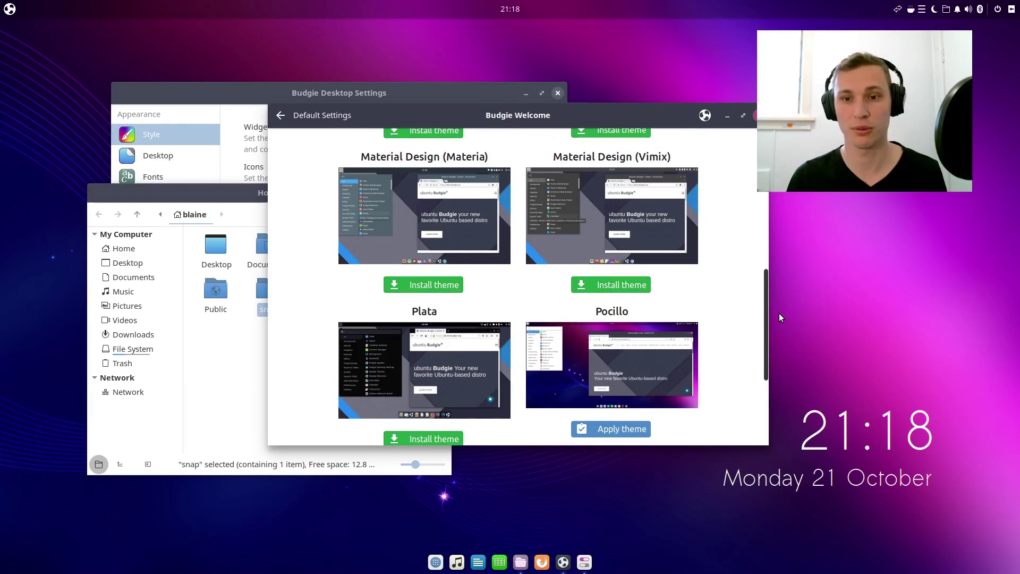
{"action": "scroll", "coordinate": [768, 265], "scroll_direction": "up", "scroll_amount": 4}
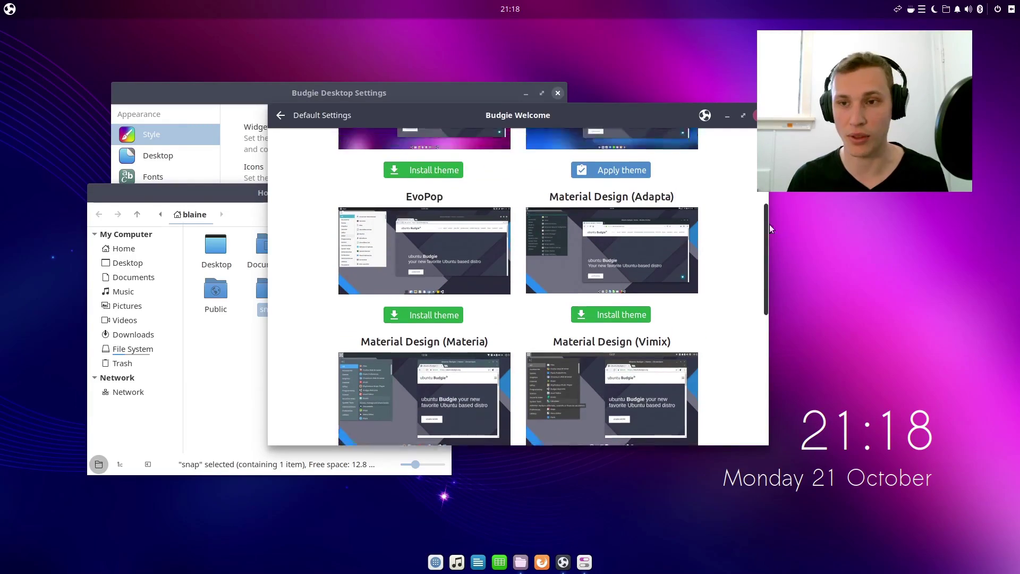
{"action": "scroll", "coordinate": [770, 228], "scroll_direction": "up", "scroll_amount": 6}
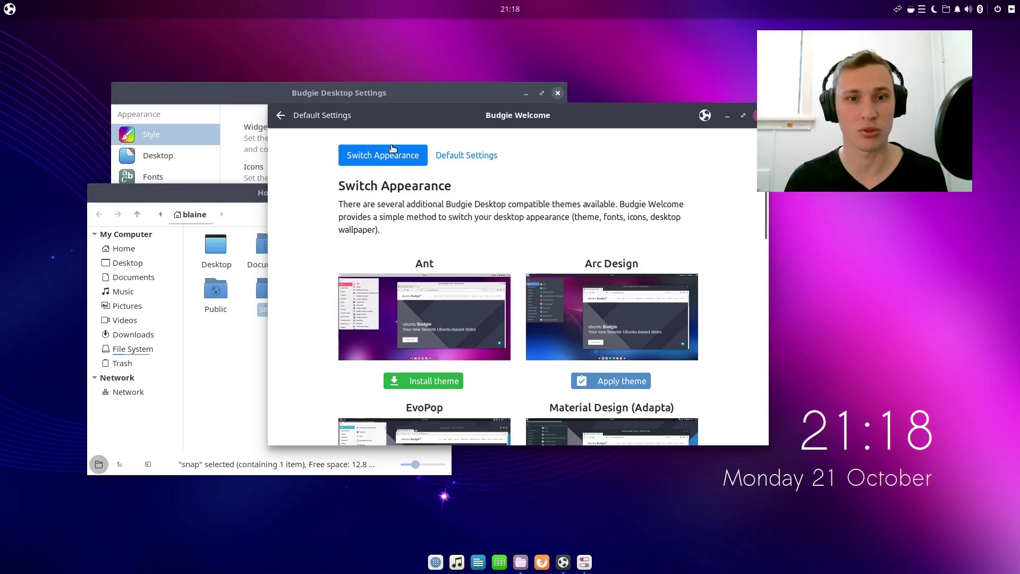
Go back to the main menu and open the Budgie Applets page from the software installation options
{"action": "left_click", "coordinate": [281, 116]}
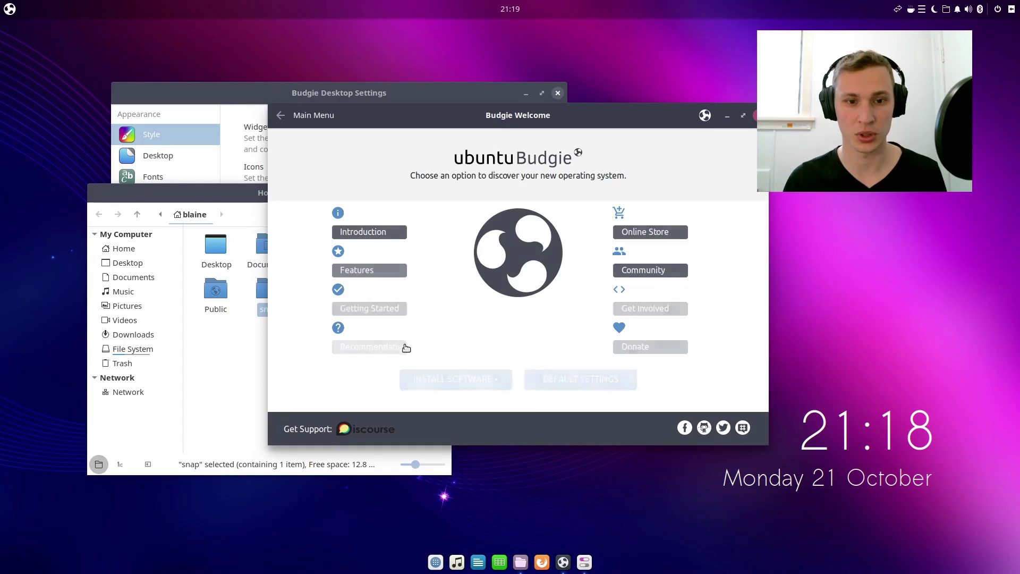
{"action": "left_click", "coordinate": [453, 379]}
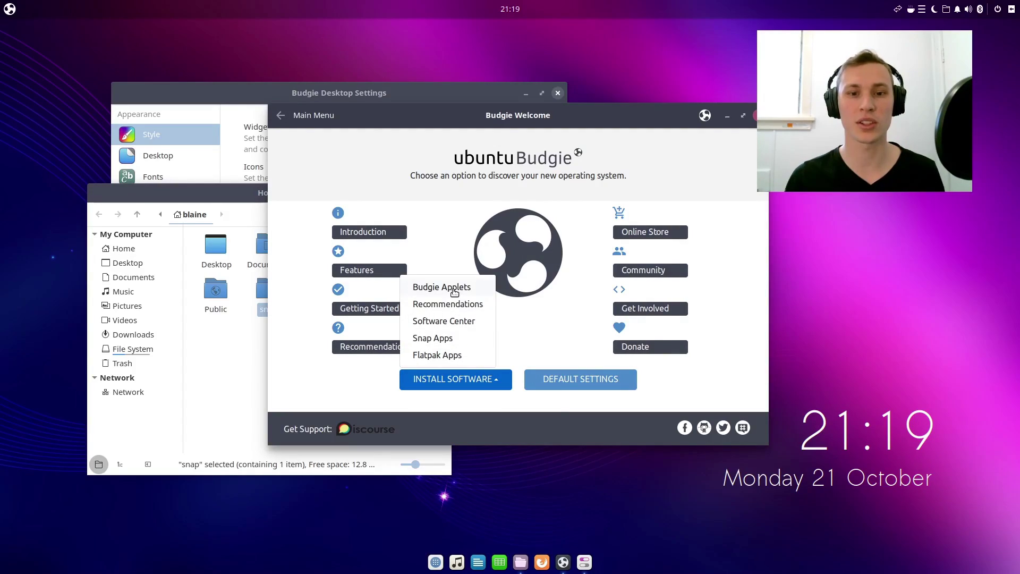
{"action": "left_click", "coordinate": [454, 292]}
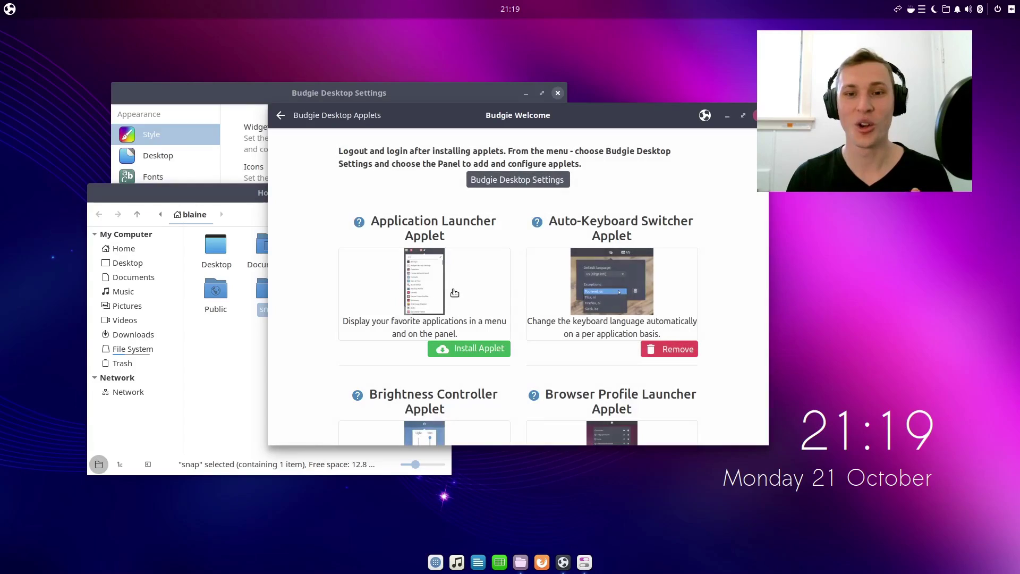
Browse the full list of available Budgie desktop applets and their descriptions
{"action": "scroll", "coordinate": [607, 291], "scroll_direction": "down", "scroll_amount": 1}
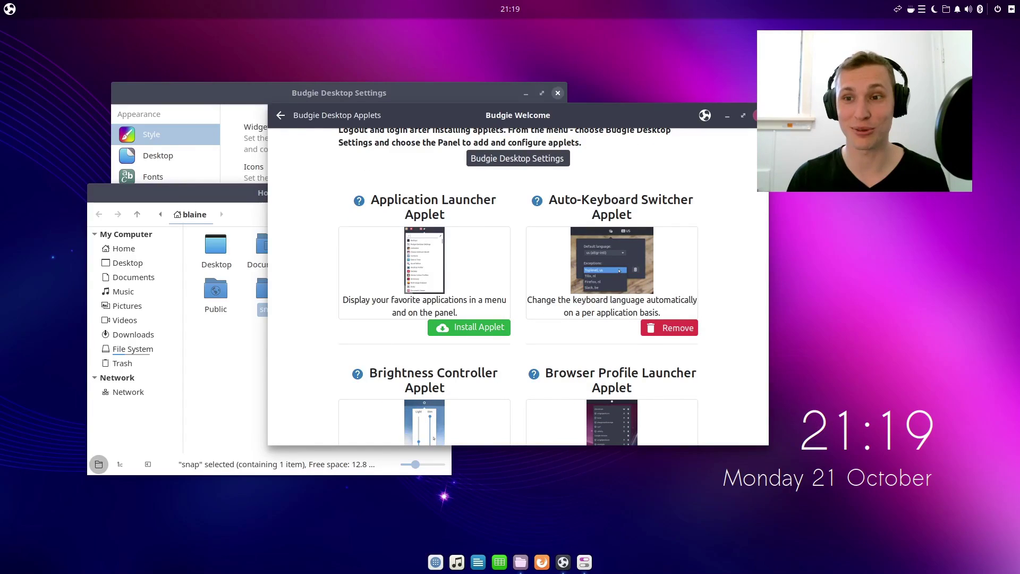
{"action": "scroll", "coordinate": [518, 287], "scroll_direction": "down", "scroll_amount": 3}
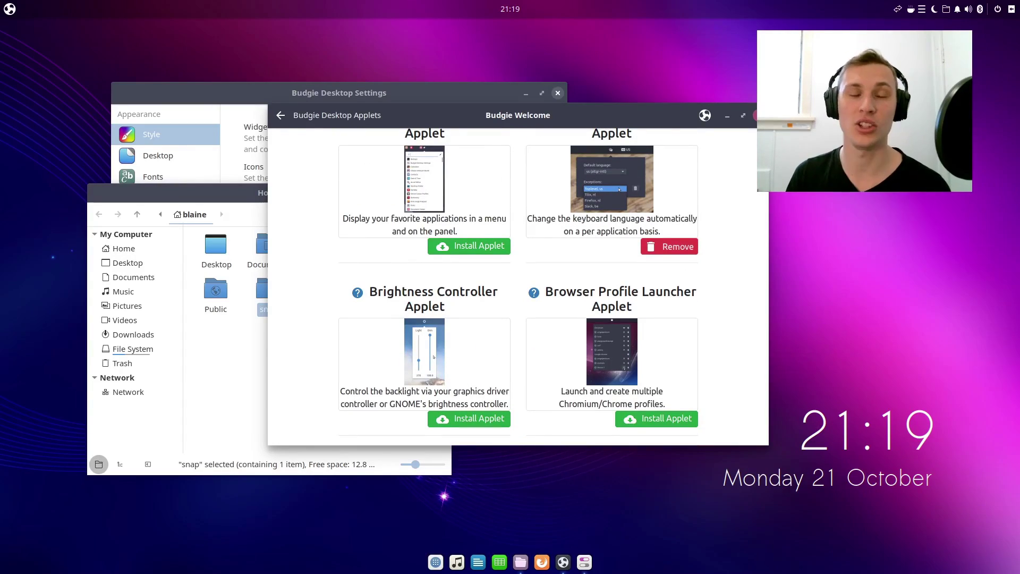
{"action": "scroll", "coordinate": [518, 286], "scroll_direction": "down", "scroll_amount": 4}
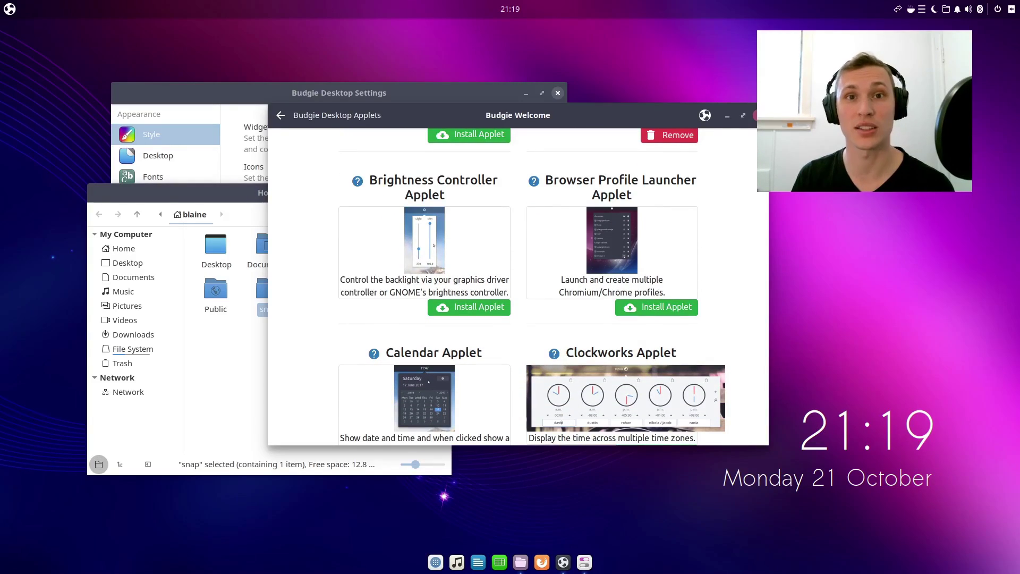
{"action": "scroll", "coordinate": [765, 195], "scroll_direction": "down", "scroll_amount": 4}
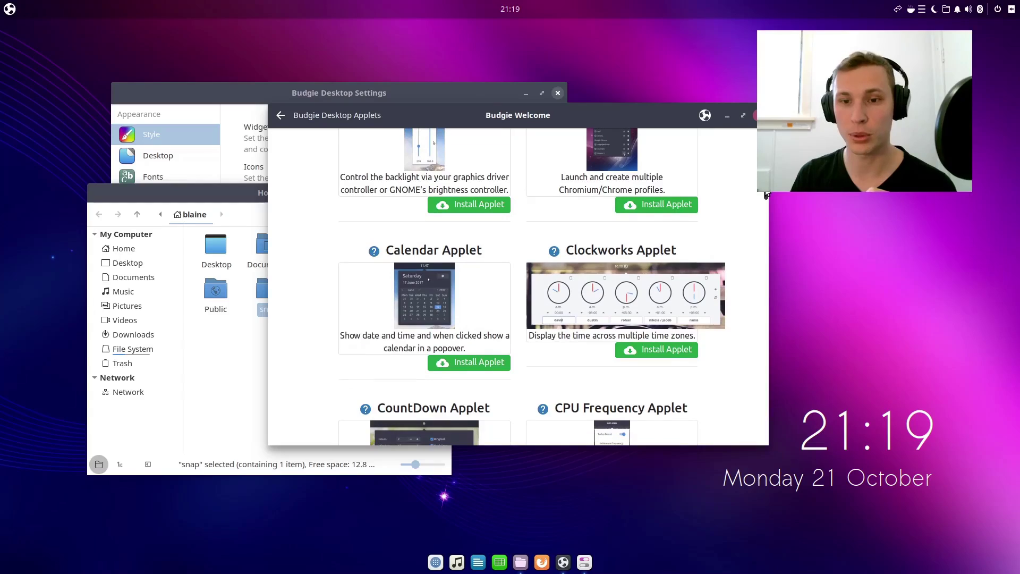
{"action": "scroll", "coordinate": [765, 194], "scroll_direction": "down", "scroll_amount": 4}
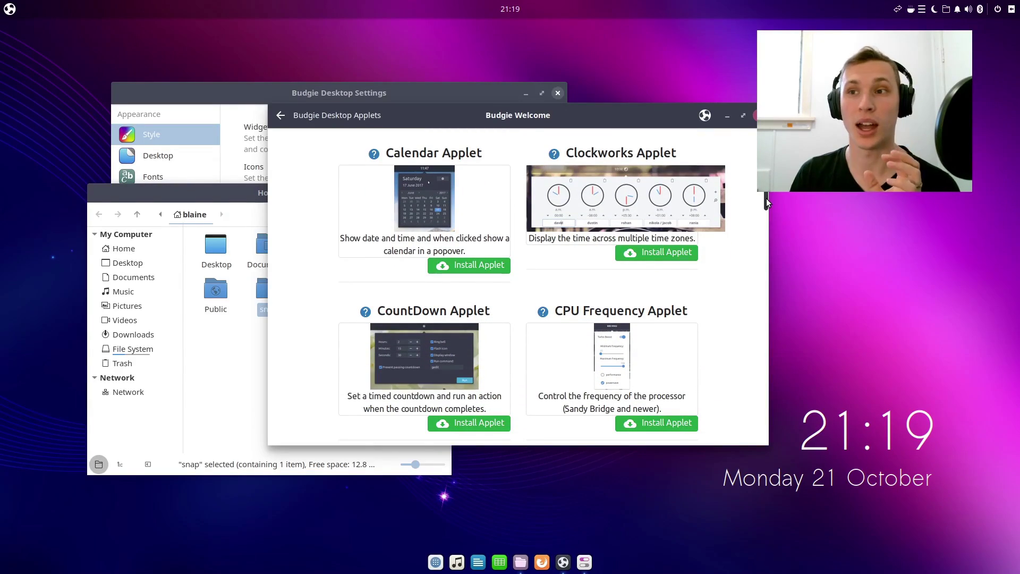
{"action": "left_click_drag", "start_coordinate": [765, 202], "coordinate": [765, 266]}
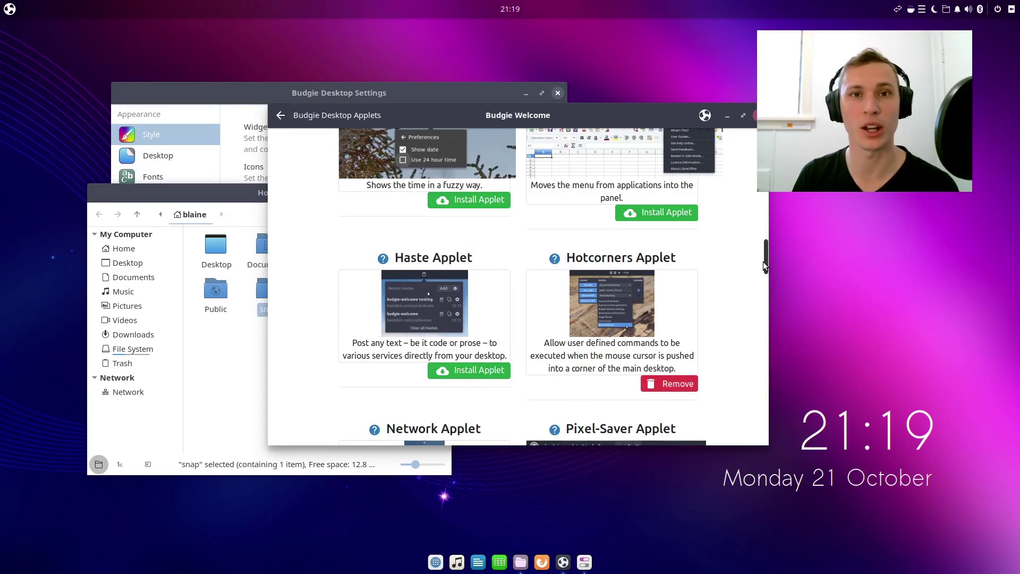
{"action": "left_click_drag", "start_coordinate": [765, 266], "coordinate": [750, 448]}
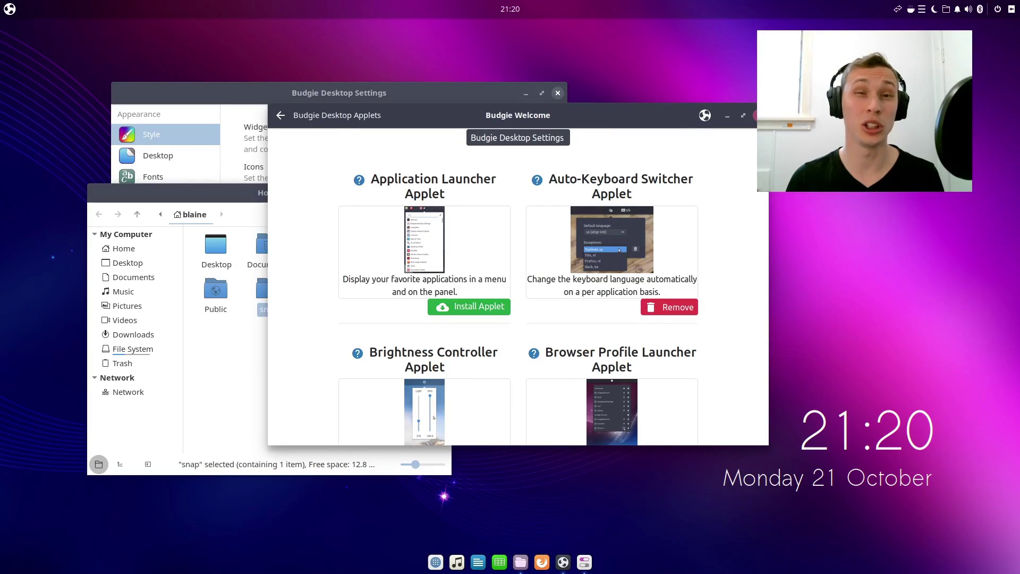
Check the panel clock's popover, and install the Calendar Applet, agreeing to add the ppa:ubuntubudgie/backports repository
{"action": "scroll", "coordinate": [518, 287], "scroll_direction": "down", "scroll_amount": 5}
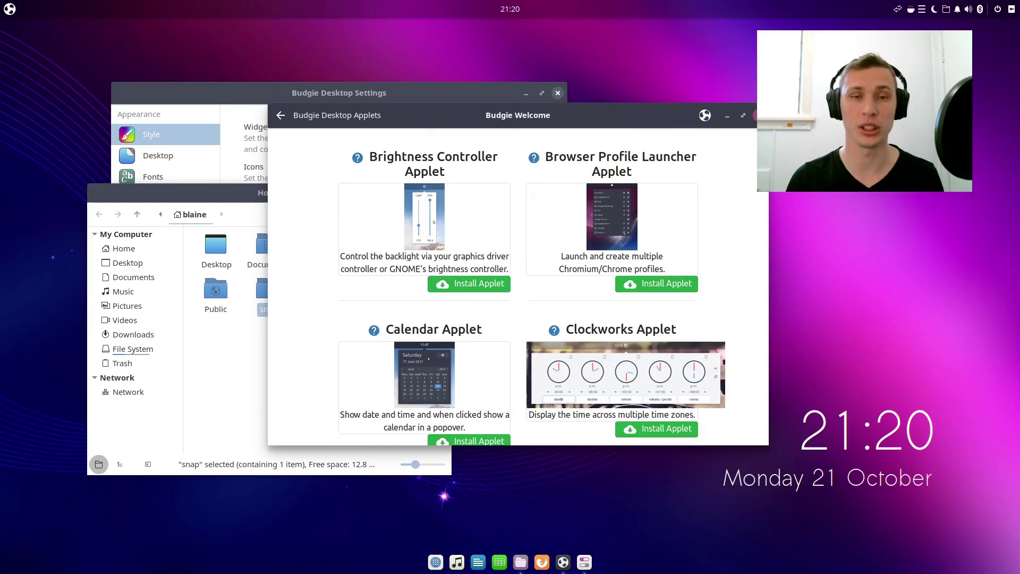
{"action": "scroll", "coordinate": [518, 287], "scroll_direction": "down", "scroll_amount": 4}
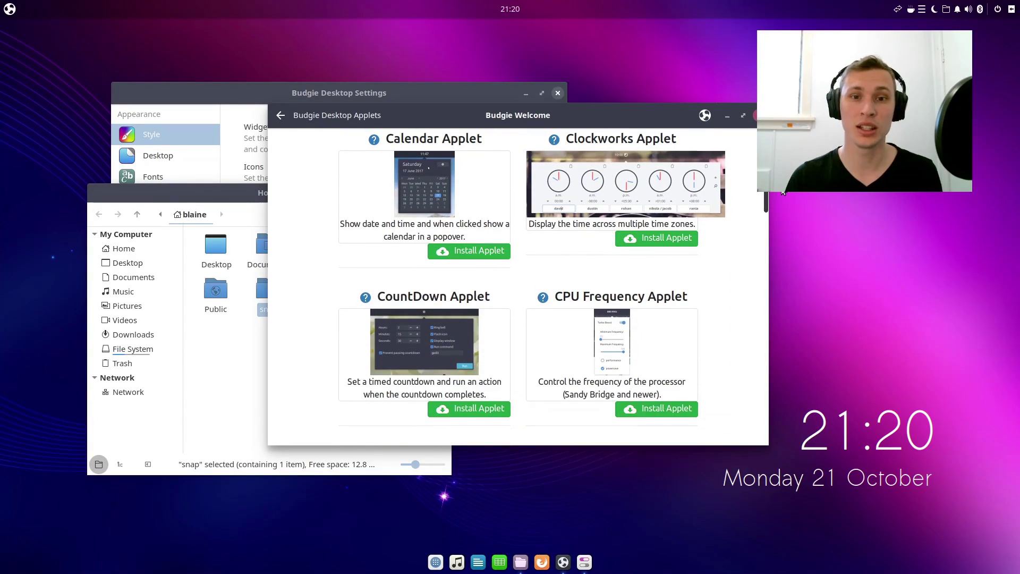
{"action": "left_click", "coordinate": [511, 9]}
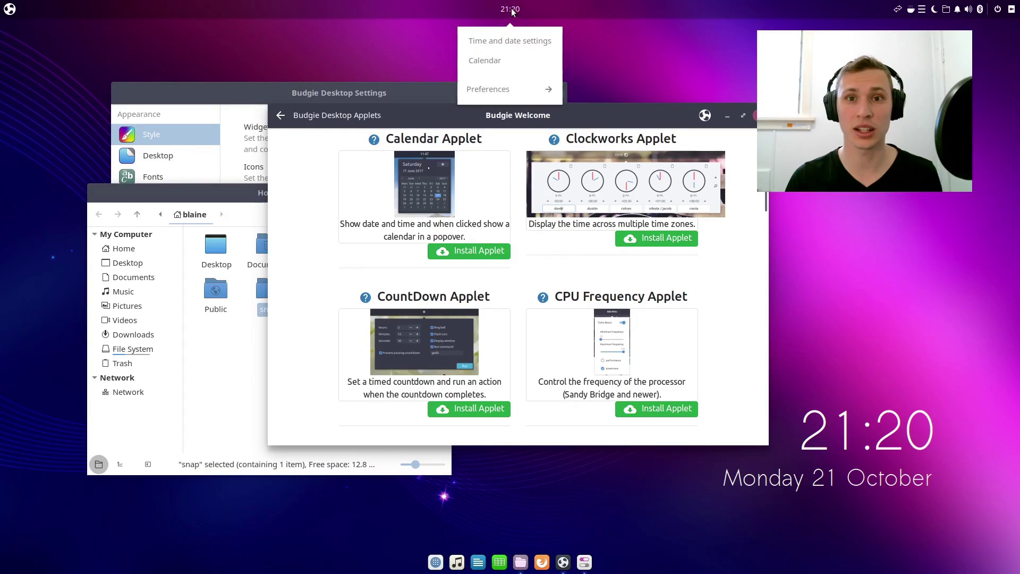
{"action": "left_click", "coordinate": [511, 11]}
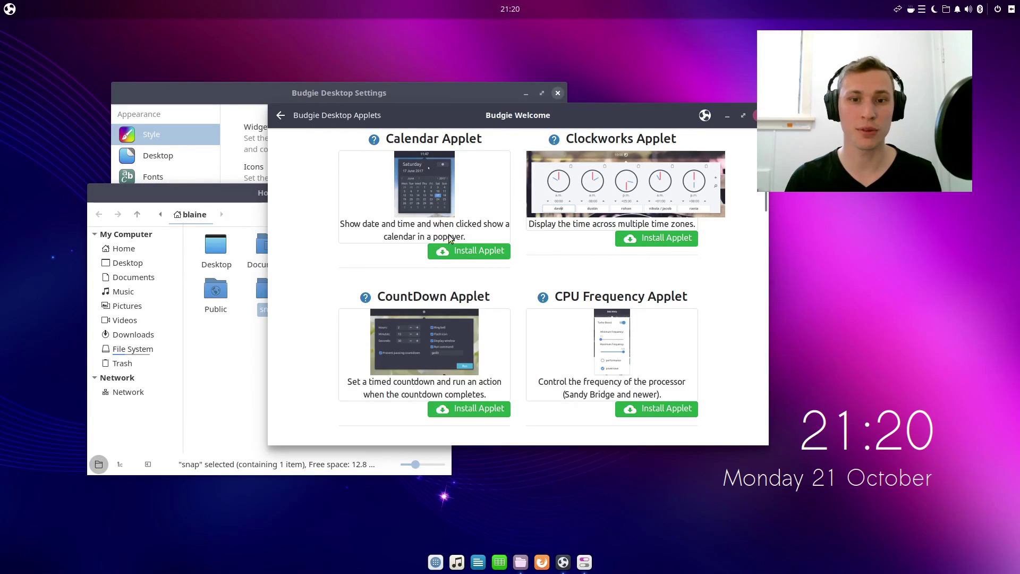
{"action": "left_click", "coordinate": [458, 252]}
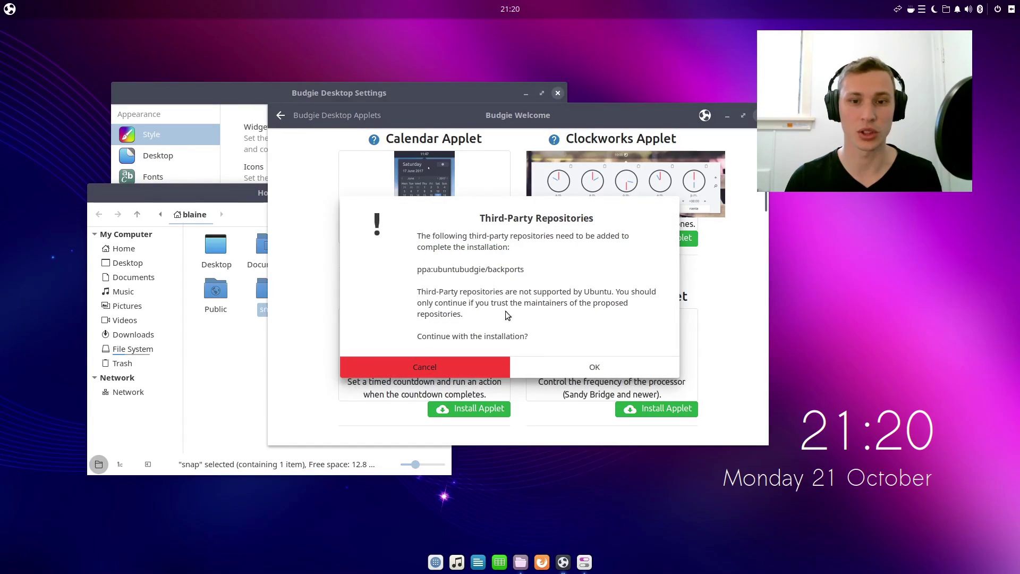
{"action": "left_click", "coordinate": [576, 367]}
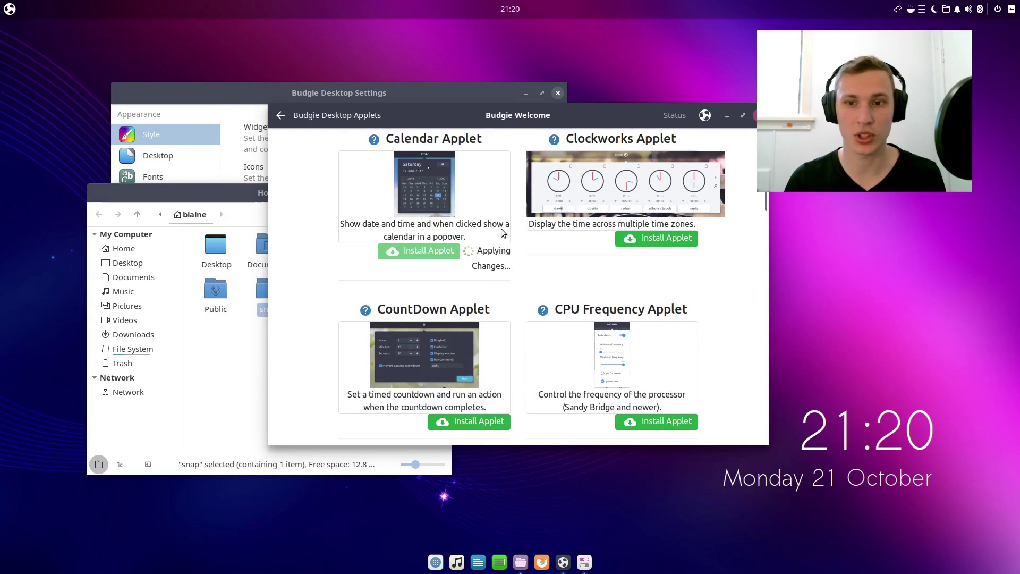
Look further through the applets, from CountDown and CPU Frequency to Fuzzy-Clock and Global Menu
{"action": "scroll", "coordinate": [505, 254], "scroll_direction": "down", "scroll_amount": 1}
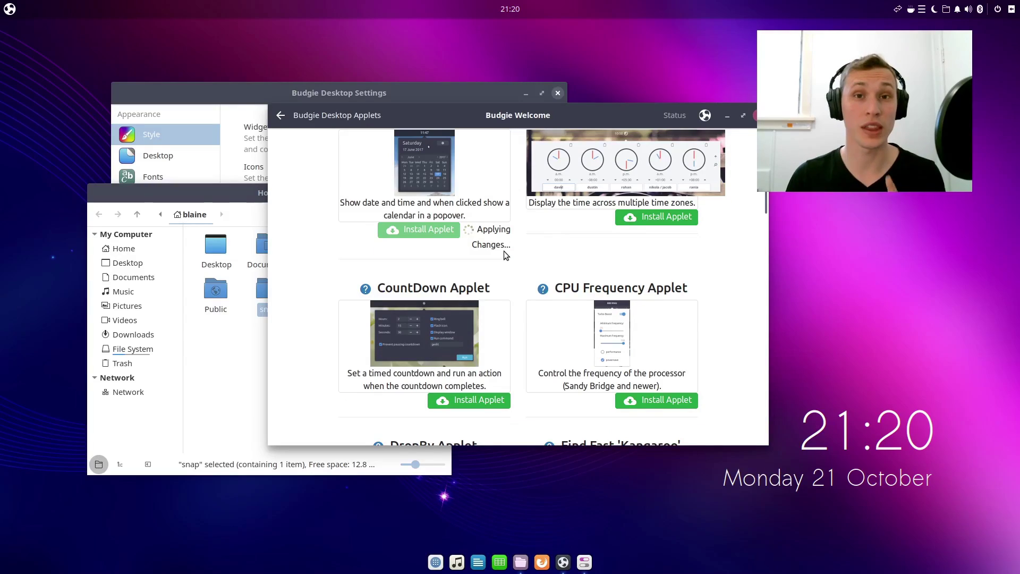
{"action": "scroll", "coordinate": [504, 255], "scroll_direction": "down", "scroll_amount": 1}
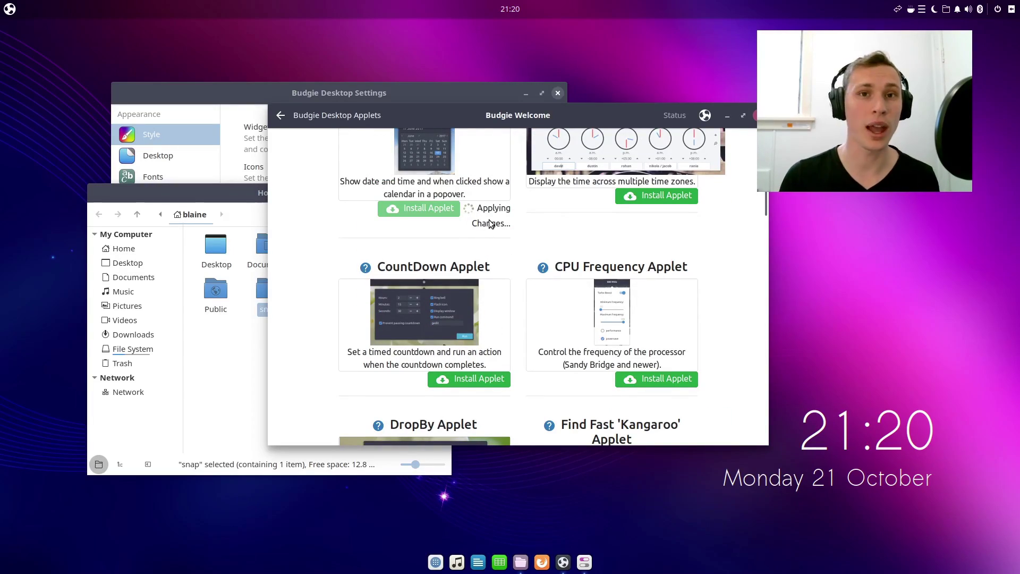
{"action": "scroll", "coordinate": [494, 218], "scroll_direction": "down", "scroll_amount": 15}
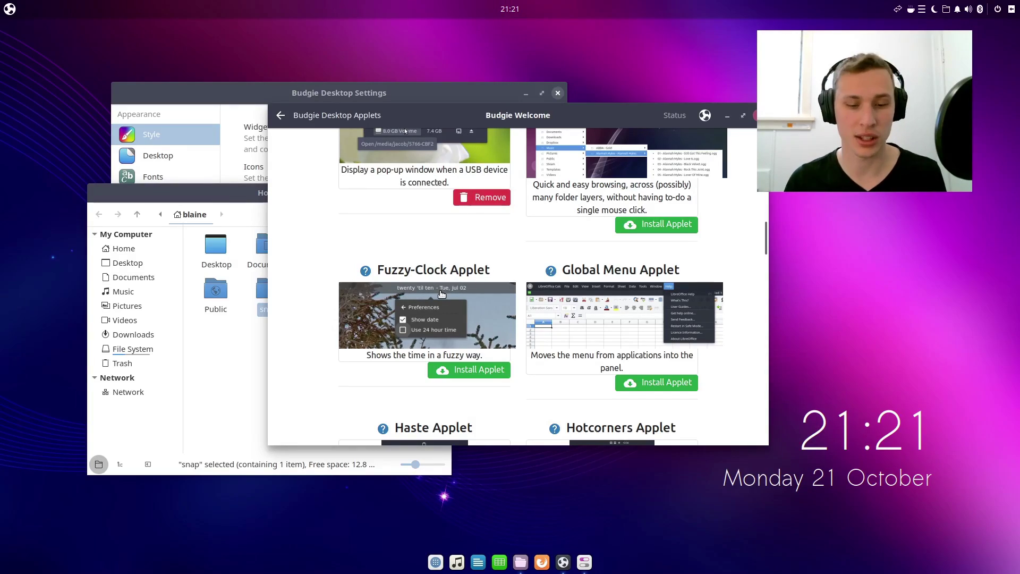
Look through the remaining Budgie desktop applets, from Haste and Hotcorners down to the Workspace Wallpaper Applet that ends the list
{"action": "scroll", "coordinate": [441, 294], "scroll_direction": "down", "scroll_amount": 1}
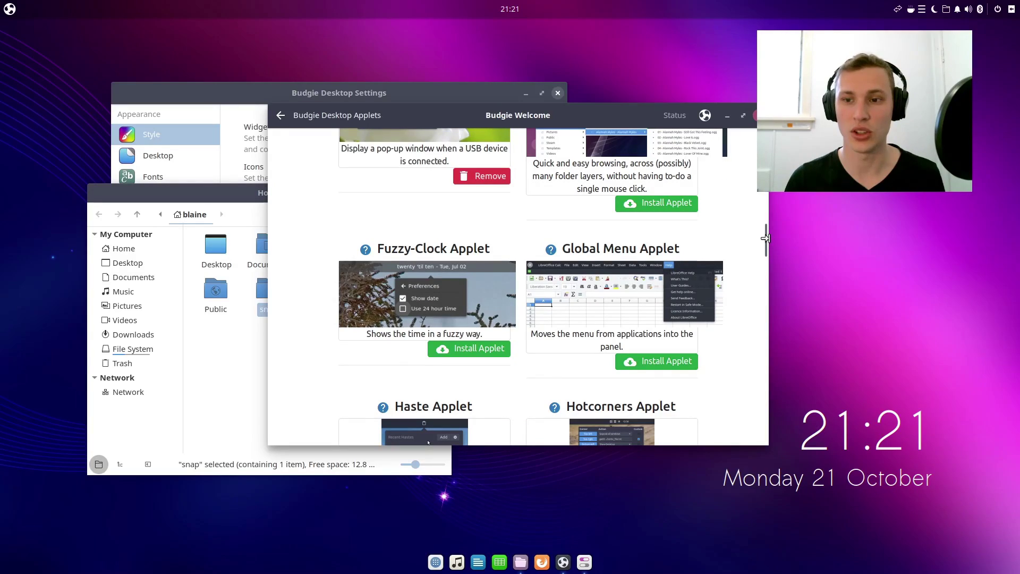
{"action": "left_click_drag", "start_coordinate": [766, 238], "coordinate": [766, 253]}
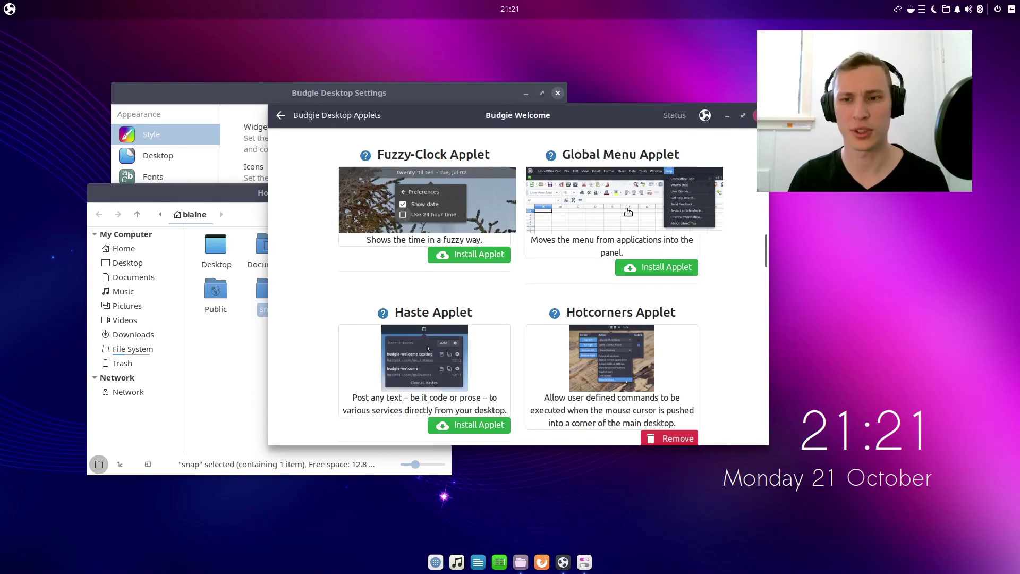
{"action": "left_click_drag", "start_coordinate": [765, 247], "coordinate": [776, 429]}
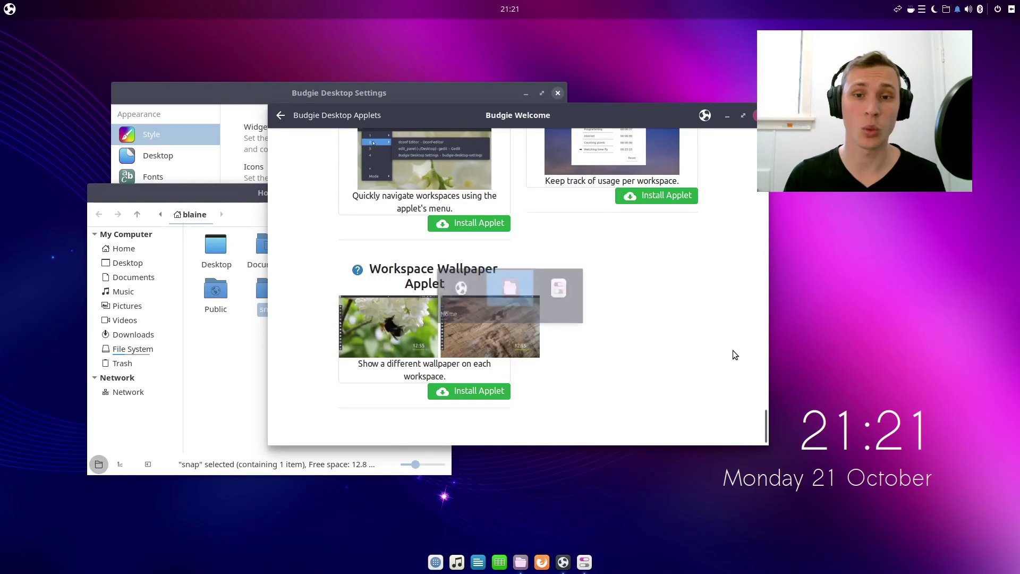
Cycle through the open windows with the window switcher and bring the Home folder window to the front
{"action": "key", "text": "alt+Tab"}
{"action": "key", "text": "alt+Tab"}
{"action": "key", "text": "alt+Tab"}
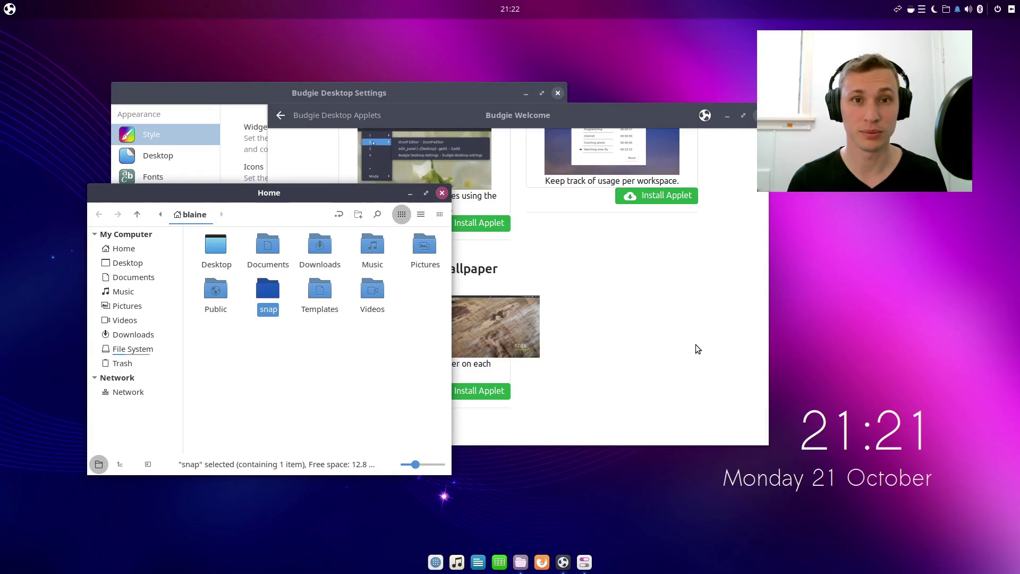
Open the desktop background settings, browse the available wallpapers without choosing one, and close the Settings window
{"action": "right_click", "coordinate": [590, 62]}
{"action": "left_click", "coordinate": [634, 108]}
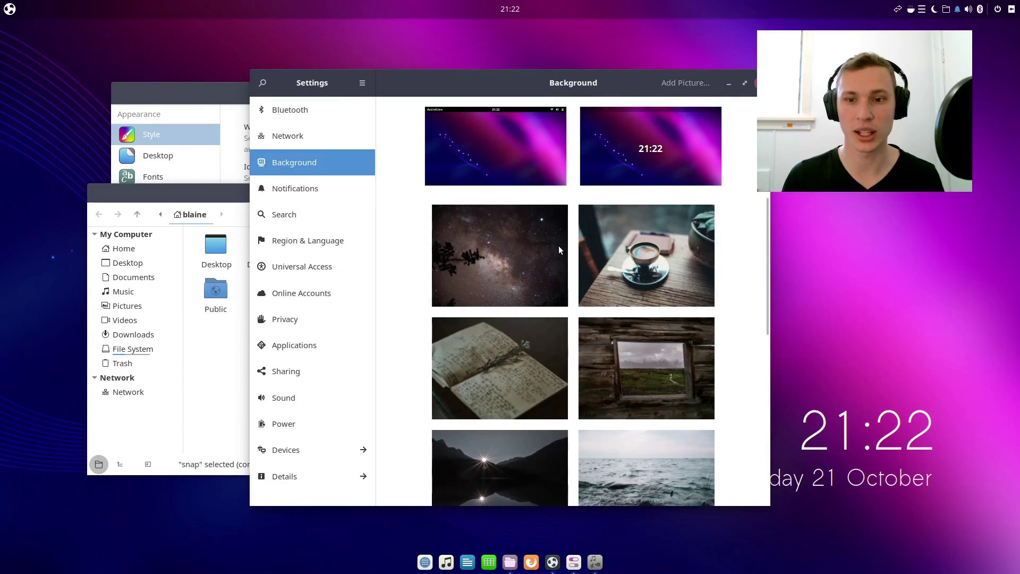
{"action": "scroll", "coordinate": [561, 253], "scroll_direction": "down", "scroll_amount": 4}
{"action": "scroll", "coordinate": [564, 256], "scroll_direction": "up", "scroll_amount": 6}
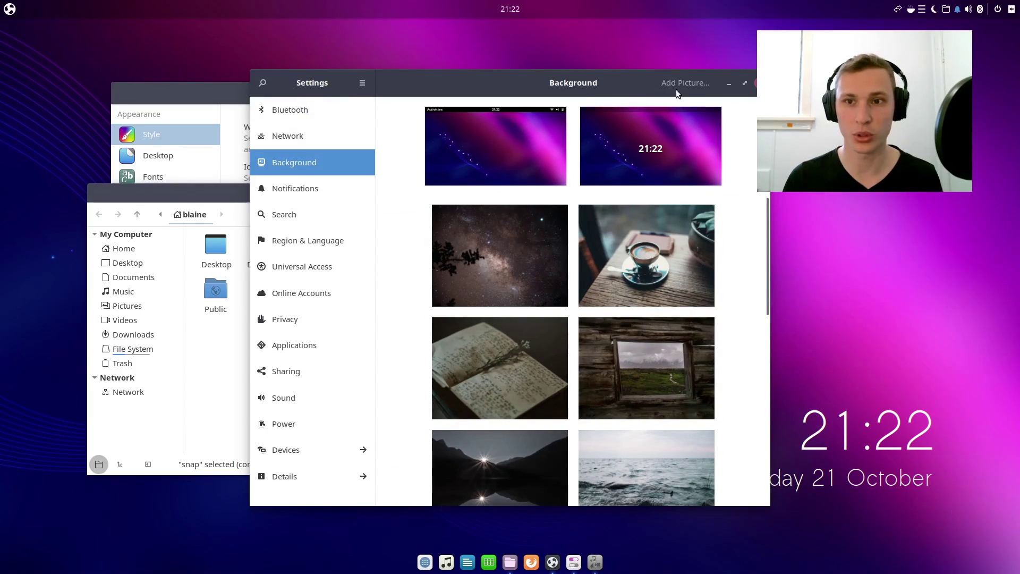
{"action": "left_click", "coordinate": [761, 83]}
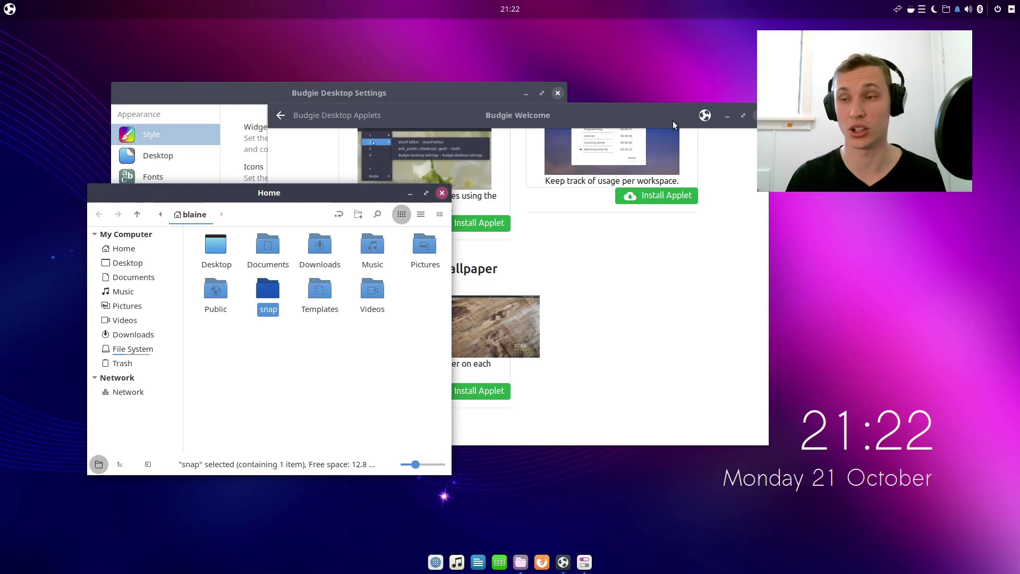
Close the Budgie Welcome and Home folder windows, leaving only Budgie Desktop Settings open
{"action": "left_click", "coordinate": [656, 129]}
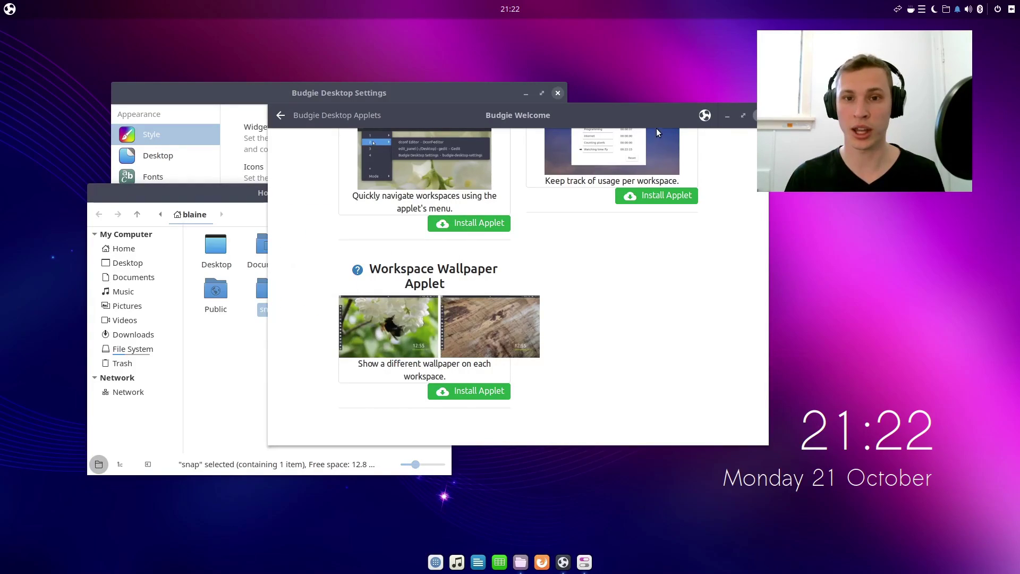
{"action": "left_click", "coordinate": [759, 115]}
{"action": "left_click", "coordinate": [442, 193]}
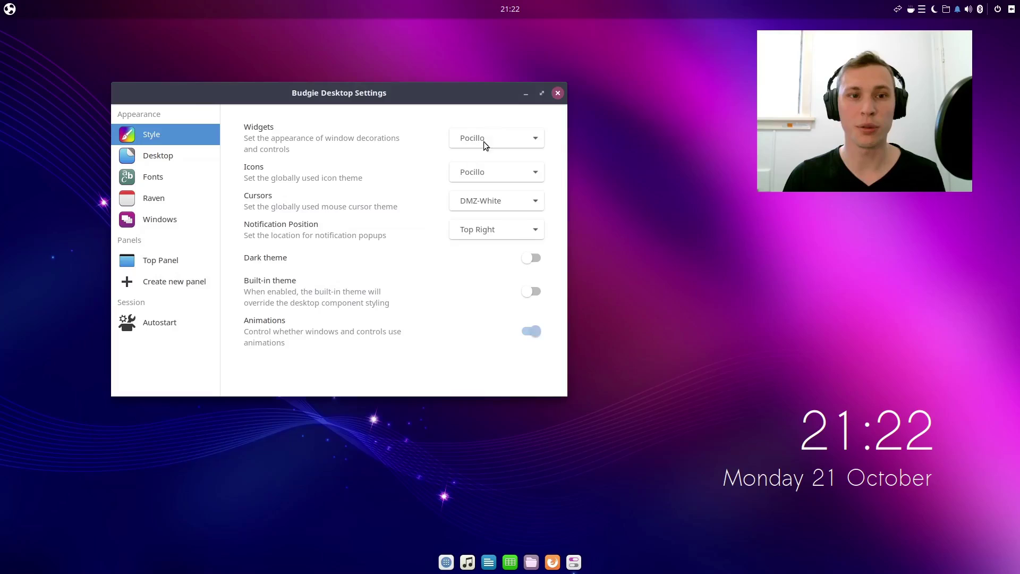
Move Budgie Desktop Settings nearer the screen centre and review its Desktop, Fonts and Raven pages
{"action": "left_click_drag", "start_coordinate": [377, 94], "coordinate": [568, 108]}
{"action": "left_click", "coordinate": [361, 165]}
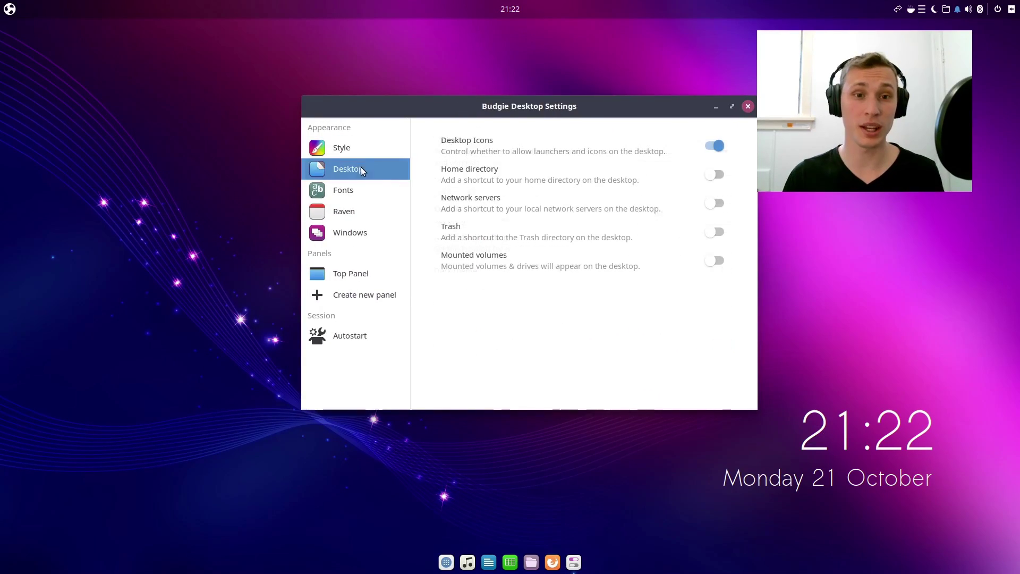
{"action": "left_click", "coordinate": [362, 190]}
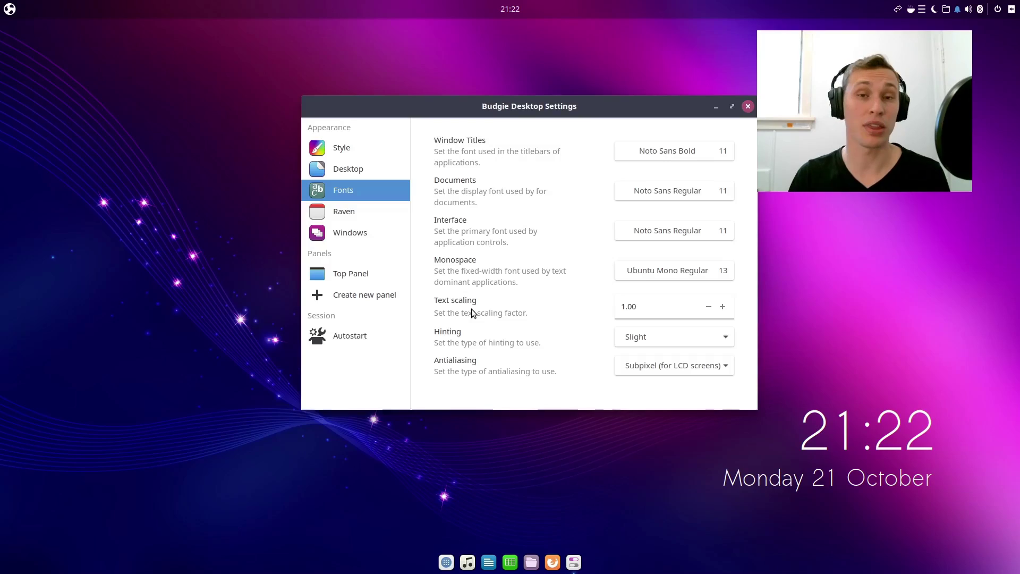
{"action": "left_click", "coordinate": [382, 204]}
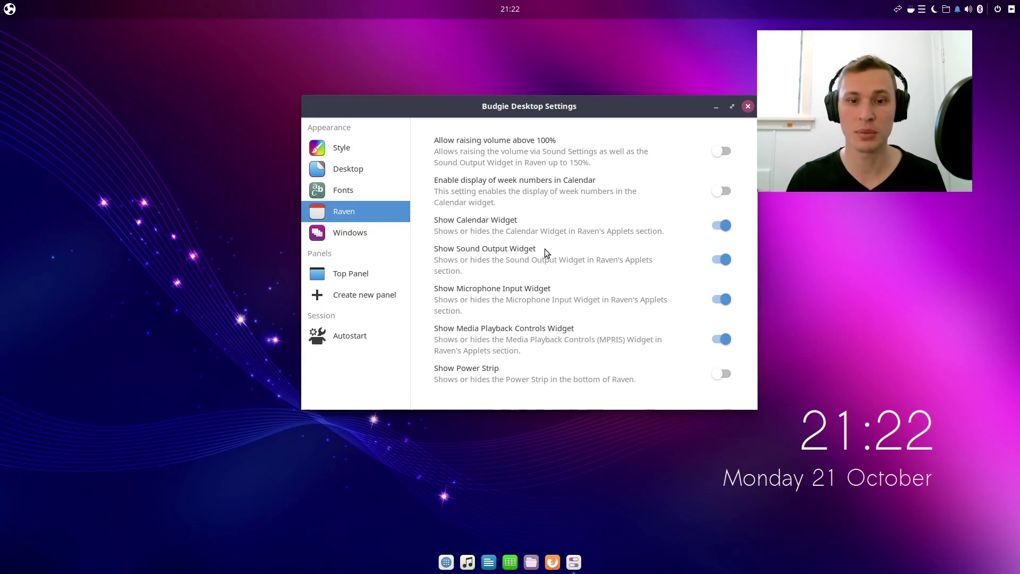
Open the Raven sidebar's notifications, view its Applets section with the calendar and sound widgets, and close the sidebar
{"action": "left_click", "coordinate": [957, 10]}
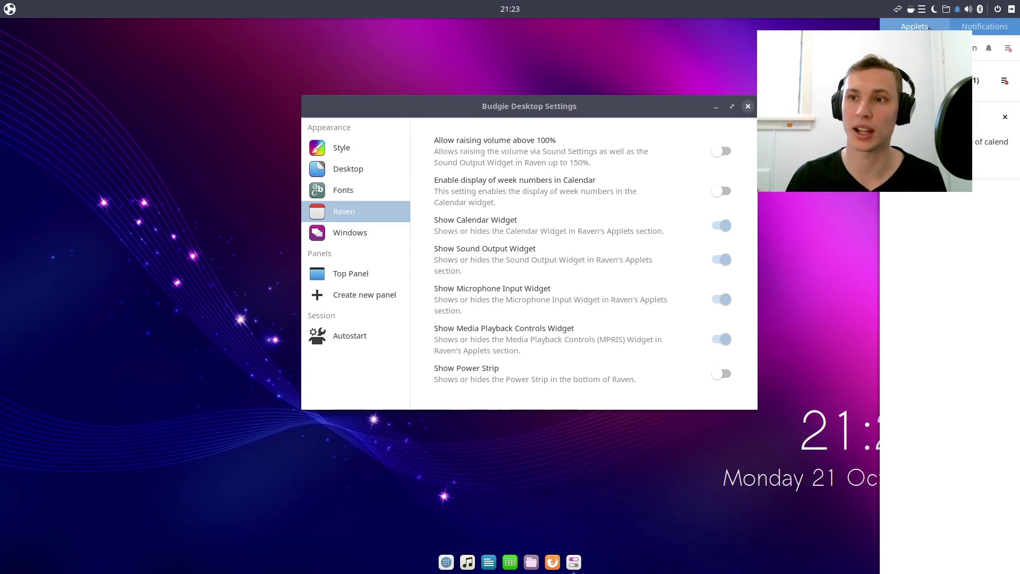
{"action": "left_click", "coordinate": [929, 28]}
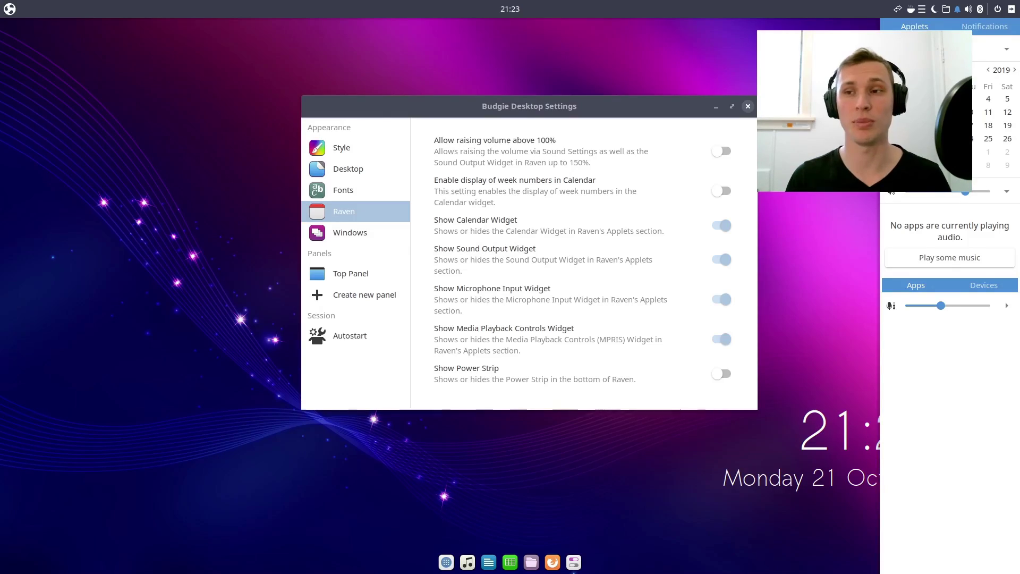
{"action": "left_click", "coordinate": [956, 11]}
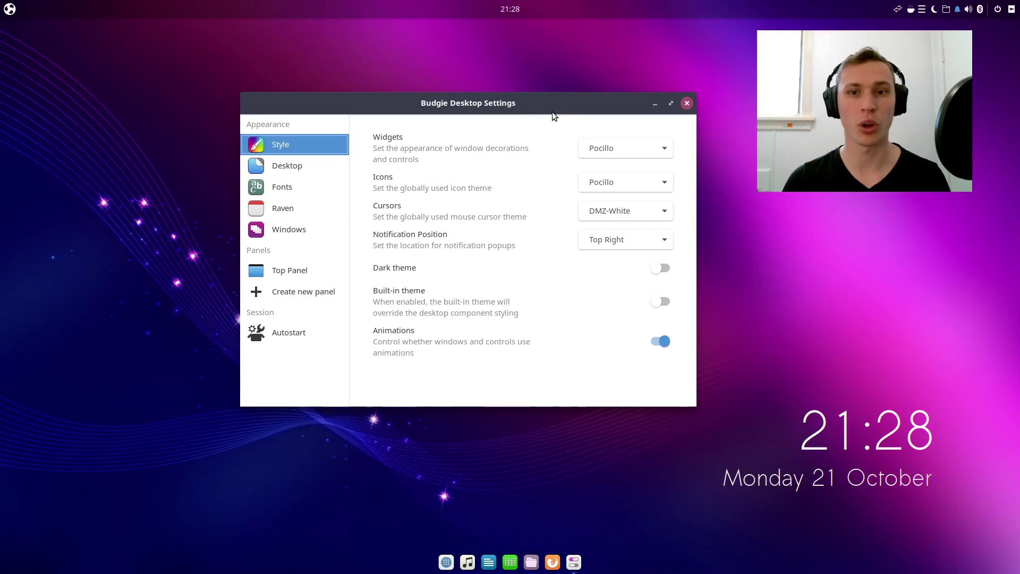
{"action": "left_click_drag", "start_coordinate": [557, 118], "coordinate": [568, 124]}
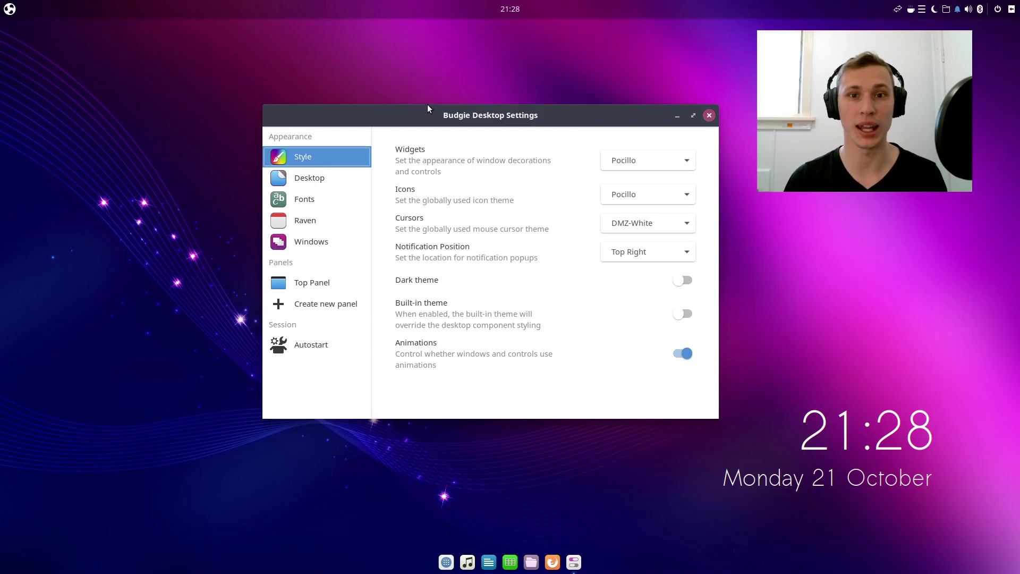
{"action": "left_click_drag", "start_coordinate": [426, 111], "coordinate": [417, 113]}
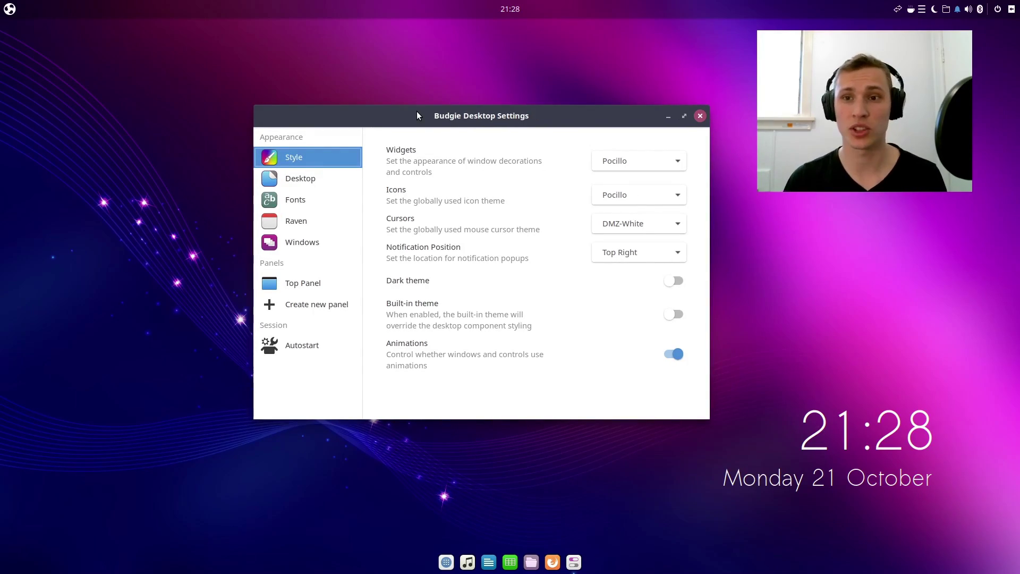
{"action": "left_click", "coordinate": [668, 115]}
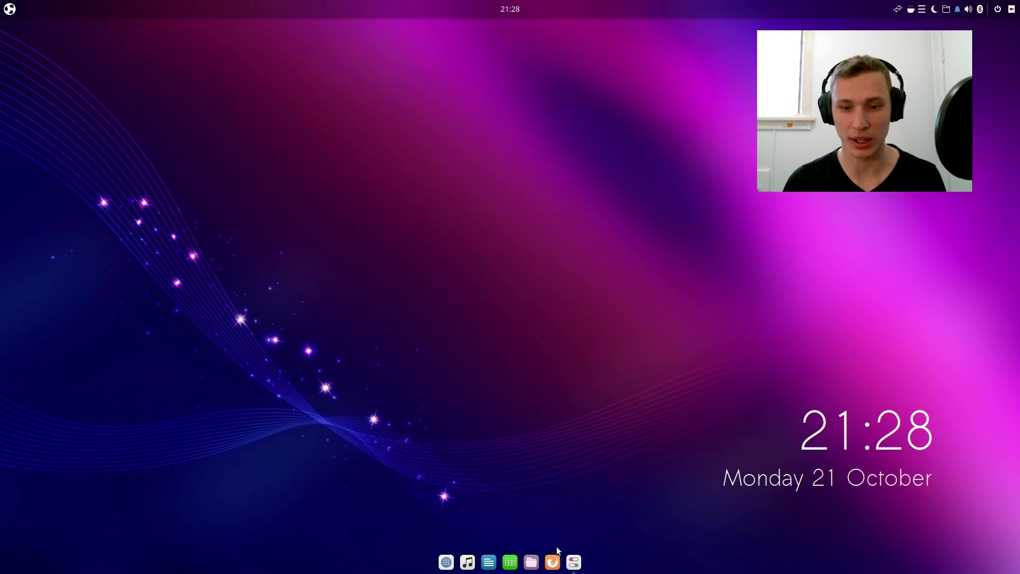
{"action": "left_click", "coordinate": [574, 562]}
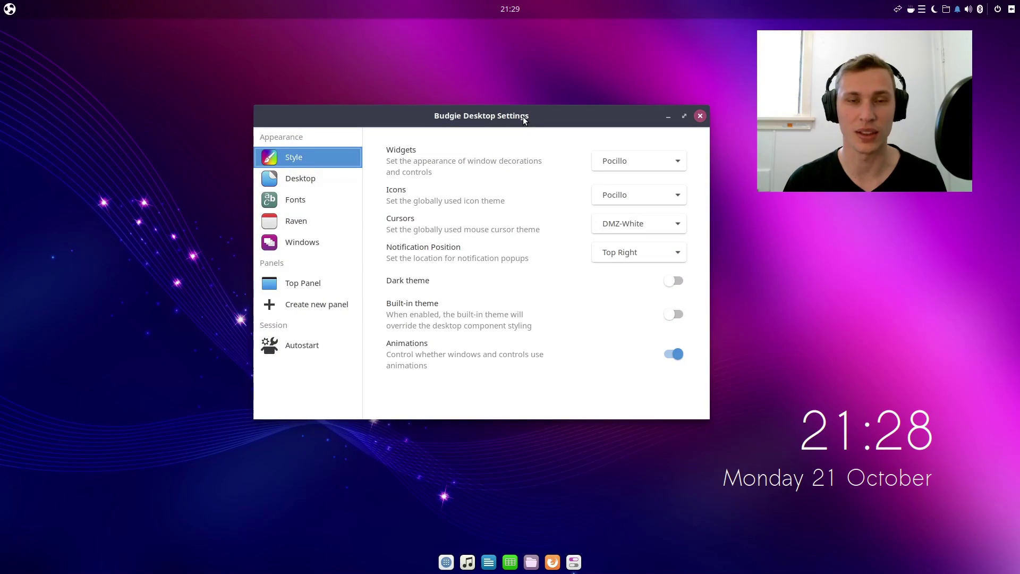
{"action": "left_click_drag", "start_coordinate": [523, 116], "coordinate": [542, 146]}
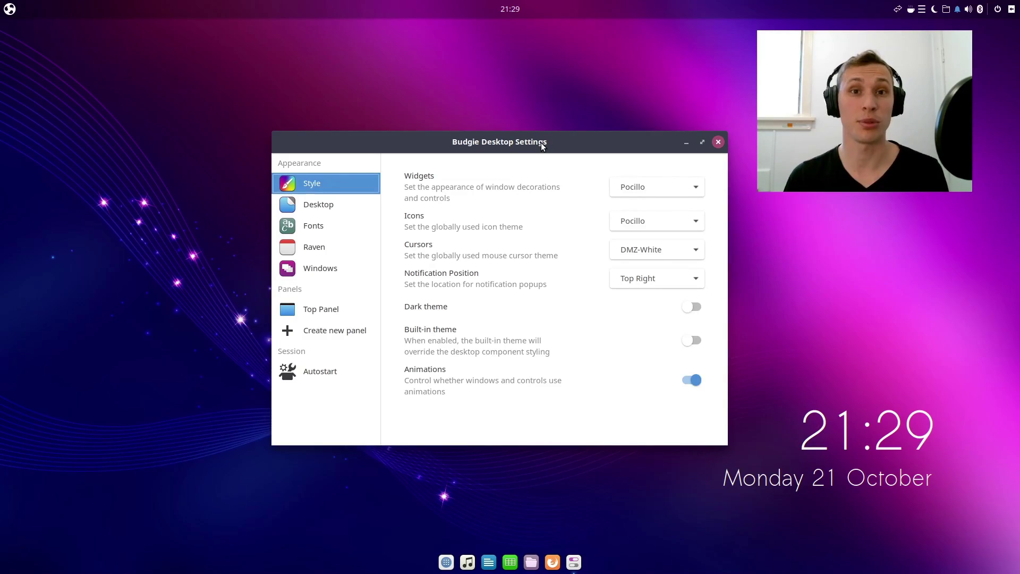
Review the Raven settings page, and check the Applets and Notifications views in the Raven sidebar before closing it
{"action": "left_click", "coordinate": [340, 246]}
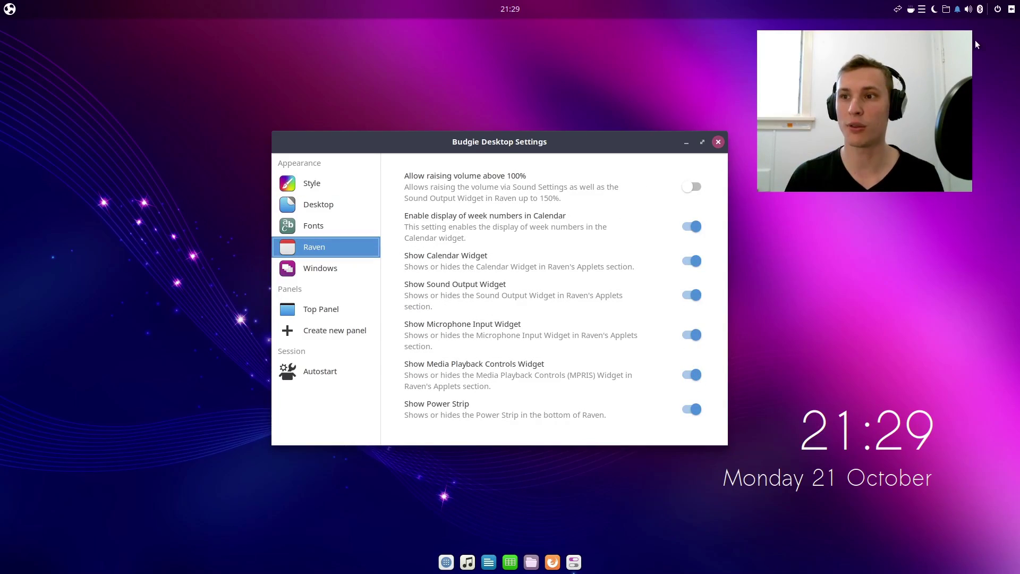
{"action": "left_click", "coordinate": [1012, 9]}
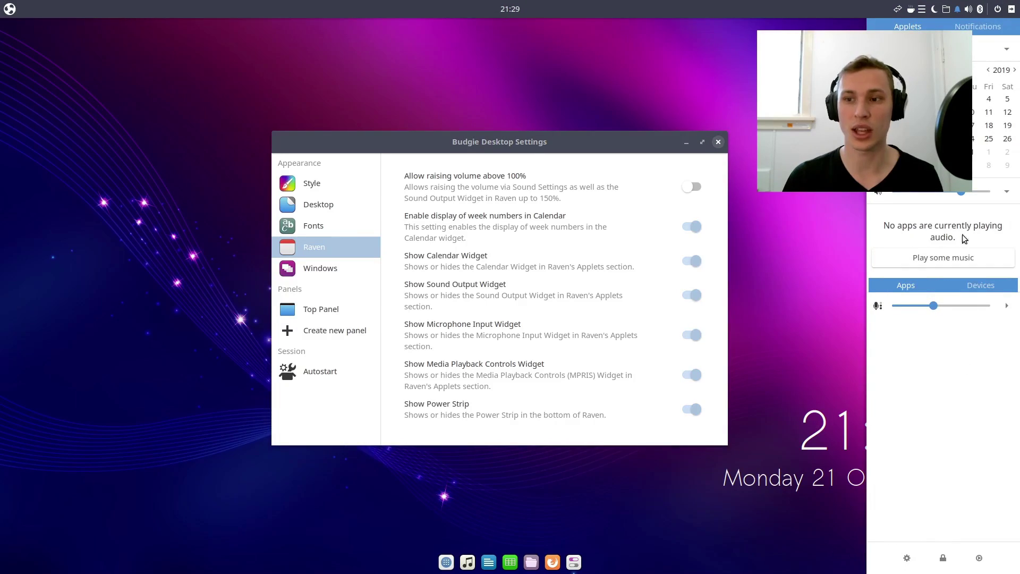
{"action": "left_click", "coordinate": [977, 26]}
{"action": "left_click", "coordinate": [918, 28]}
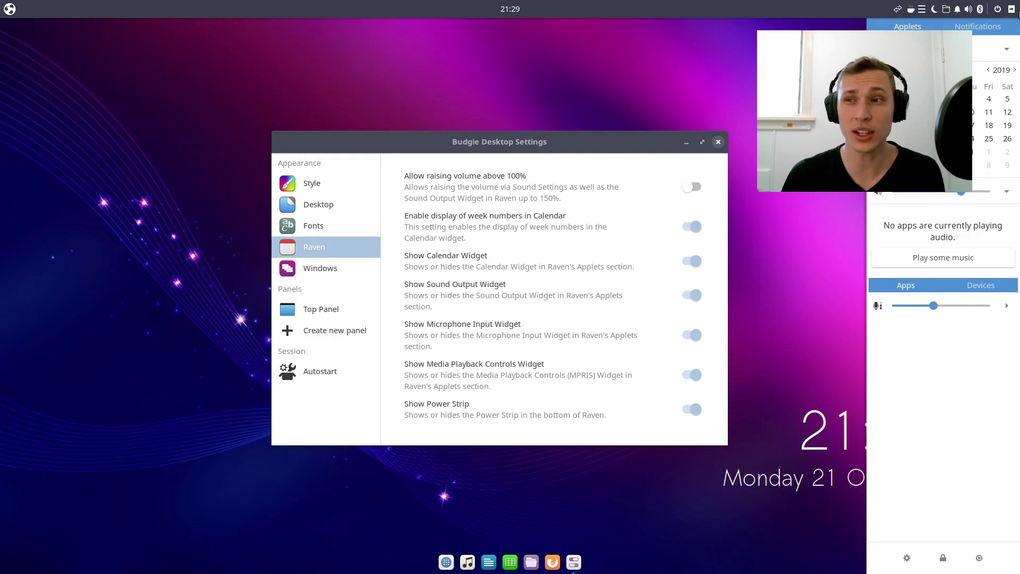
{"action": "left_click", "coordinate": [1012, 9]}
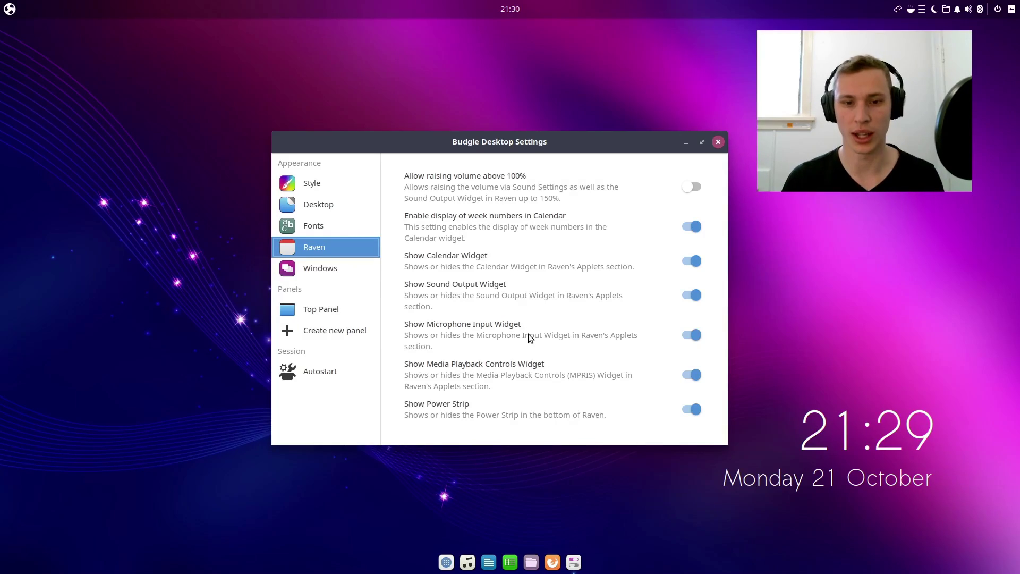
Examine all the window behaviour options on the Windows page, from modal dialogs and button layout to window unredirection
{"action": "left_click", "coordinate": [334, 271]}
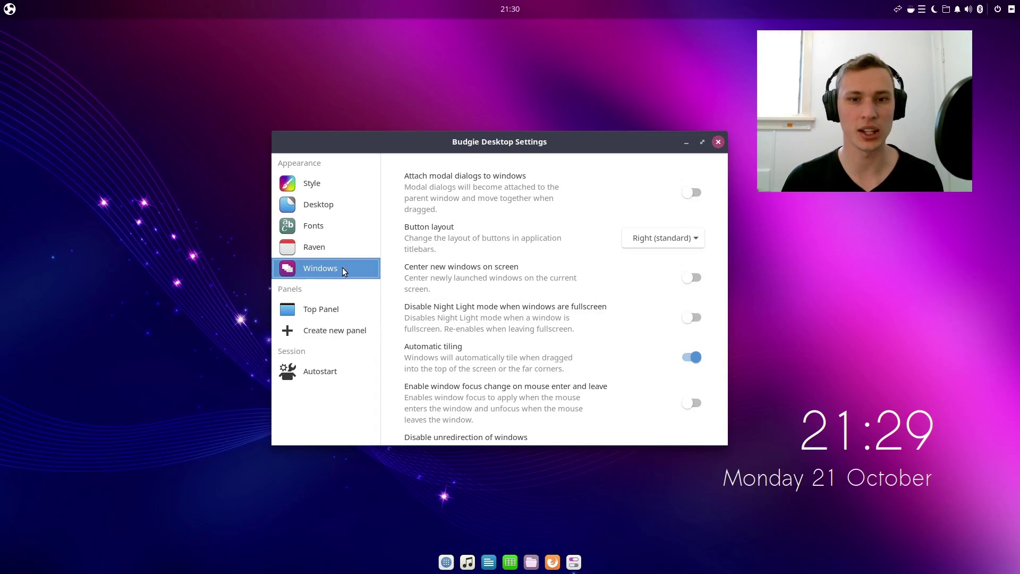
{"action": "scroll", "coordinate": [443, 288], "scroll_direction": "down", "scroll_amount": 2}
{"action": "scroll", "coordinate": [443, 288], "scroll_direction": "up", "scroll_amount": 2}
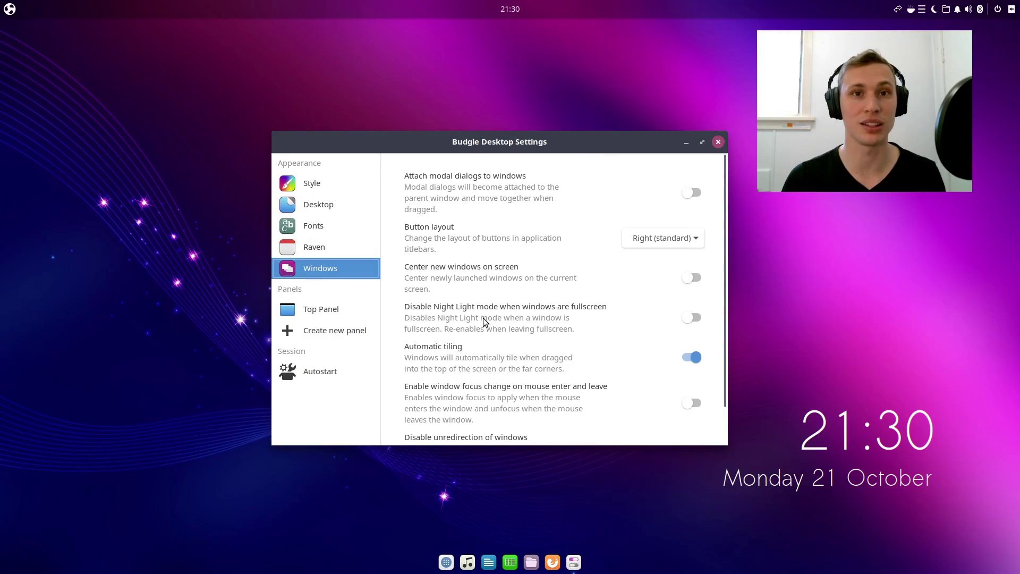
{"action": "scroll", "coordinate": [485, 322], "scroll_direction": "down", "scroll_amount": 1}
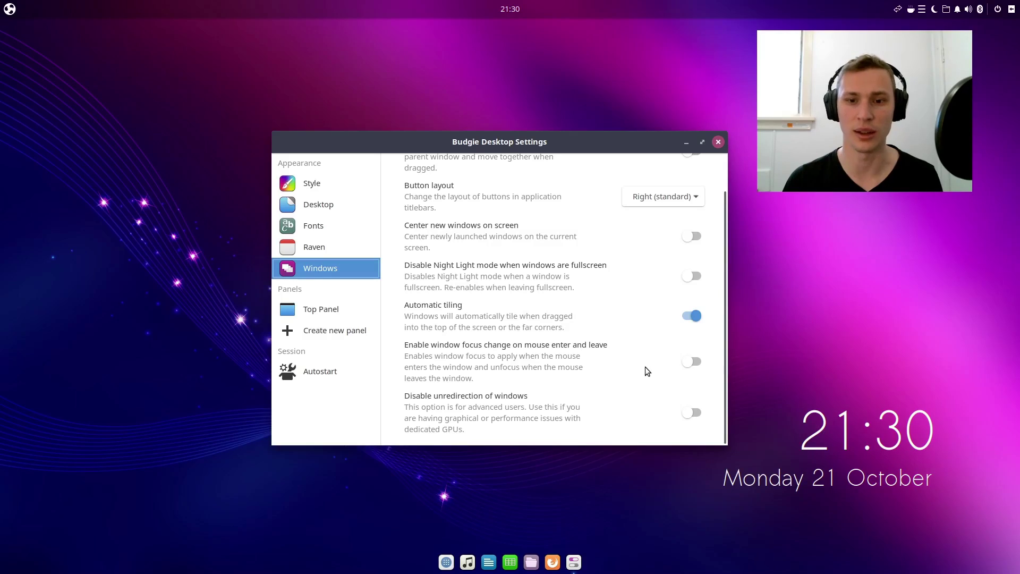
{"action": "scroll", "coordinate": [633, 357], "scroll_direction": "up", "scroll_amount": 1}
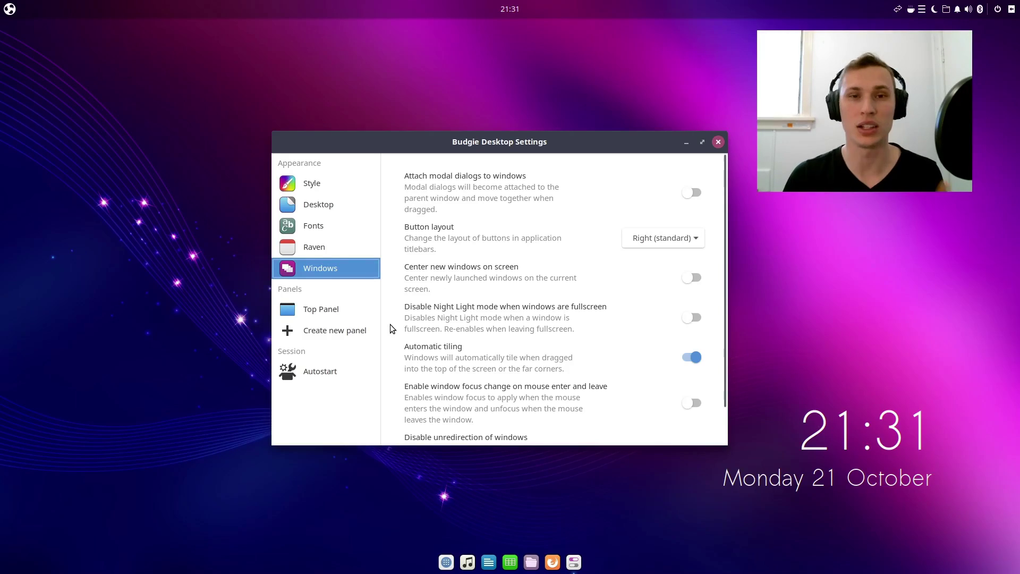
Examine the Top Panel's settings, including position, size, automatic hiding, transparency, shadow and dock mode
{"action": "left_click", "coordinate": [352, 311]}
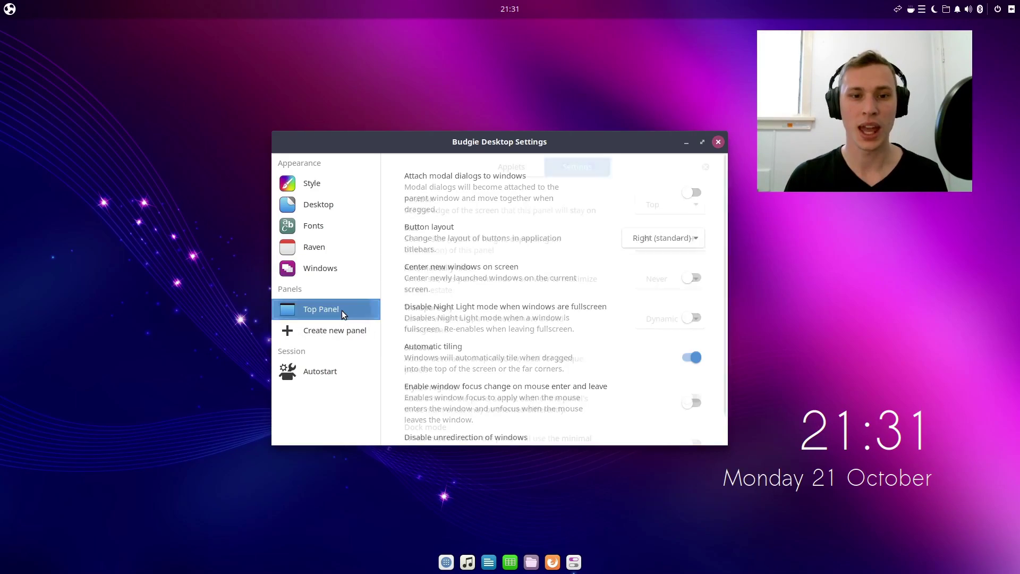
{"action": "scroll", "coordinate": [485, 294], "scroll_direction": "down", "scroll_amount": 1}
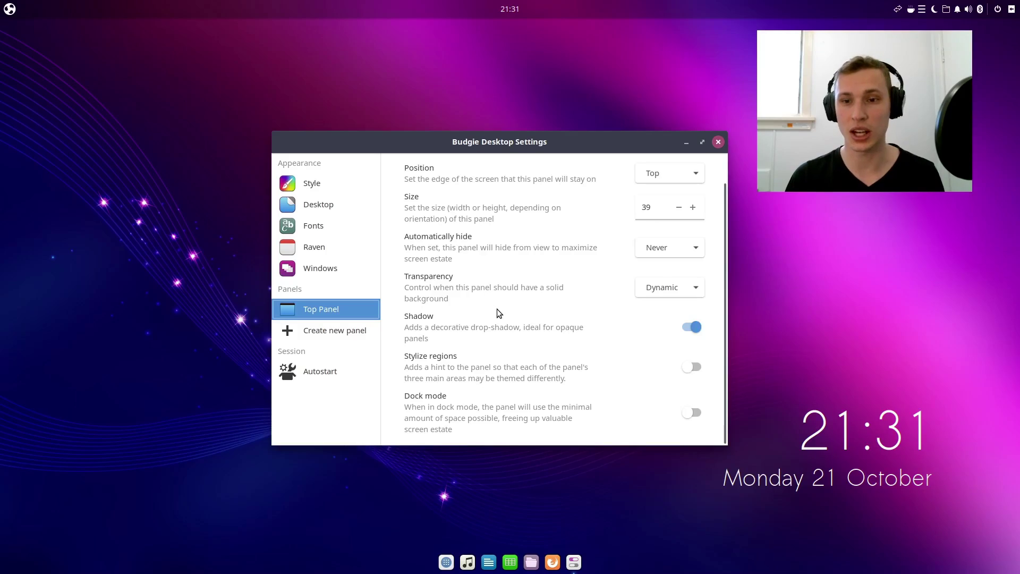
{"action": "scroll", "coordinate": [497, 312], "scroll_direction": "up", "scroll_amount": 1}
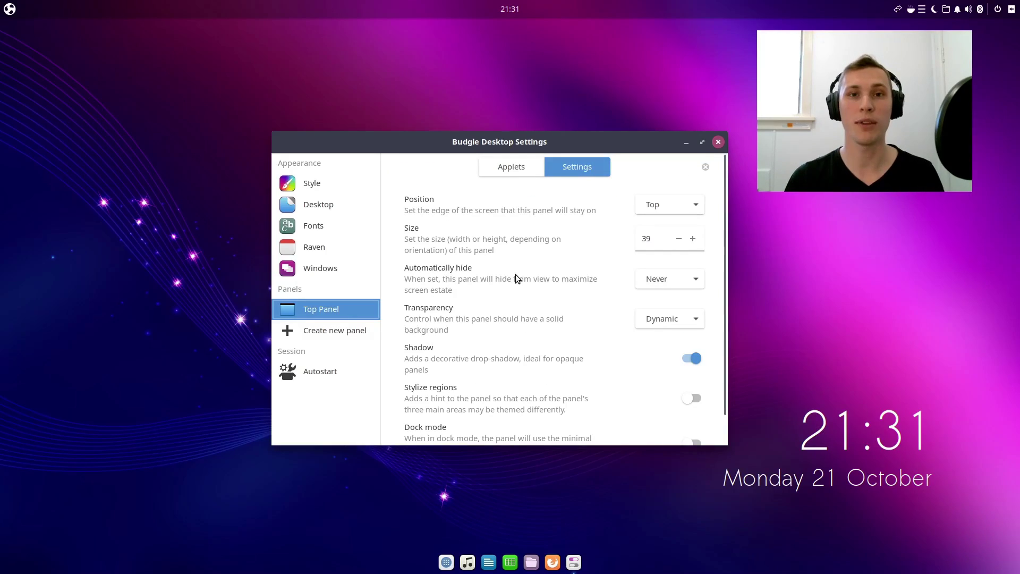
{"action": "scroll", "coordinate": [584, 318], "scroll_direction": "down", "scroll_amount": 1}
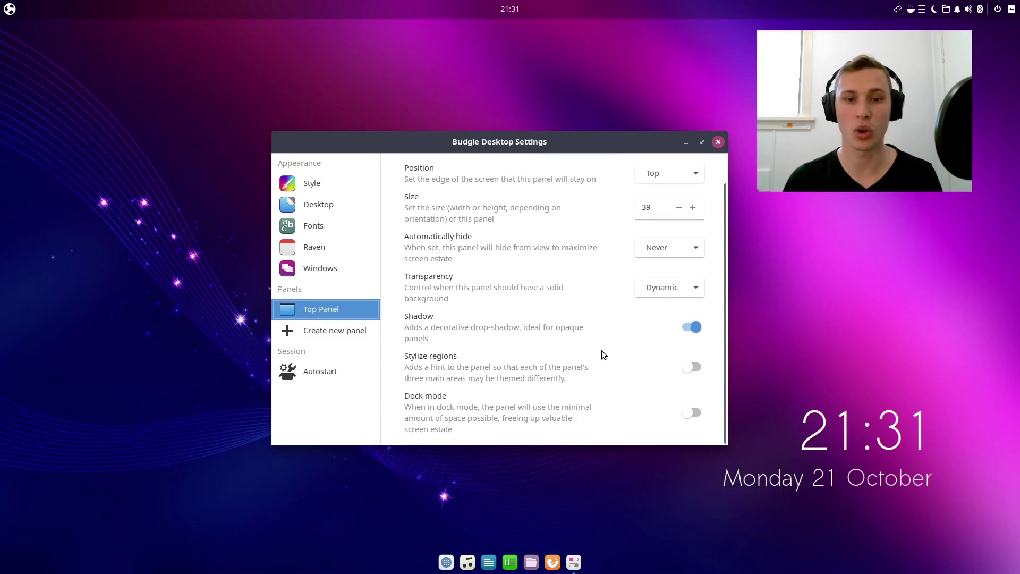
Try Dock mode on the top panel and turn it off again
{"action": "left_click", "coordinate": [690, 413]}
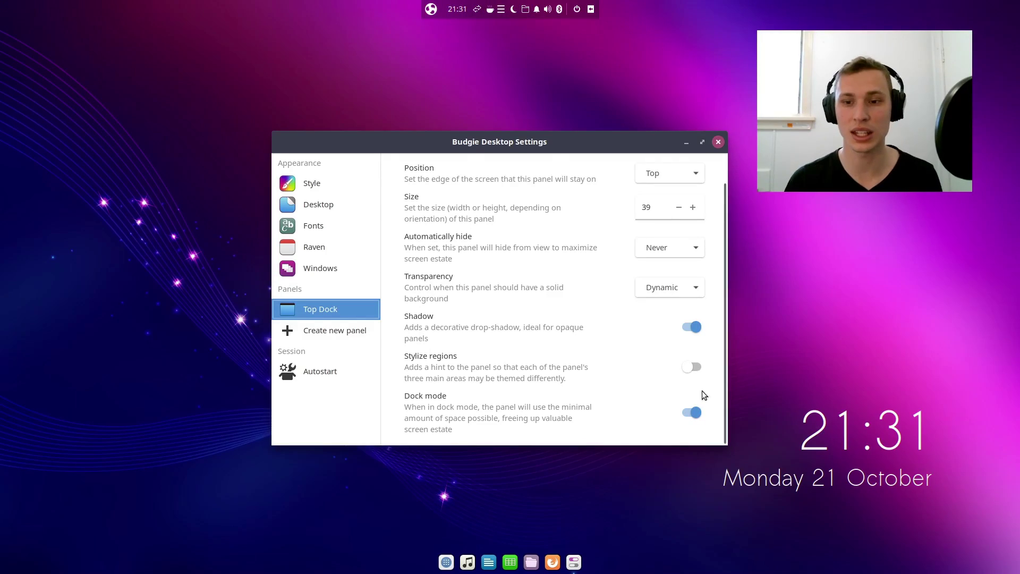
{"action": "left_click", "coordinate": [699, 414]}
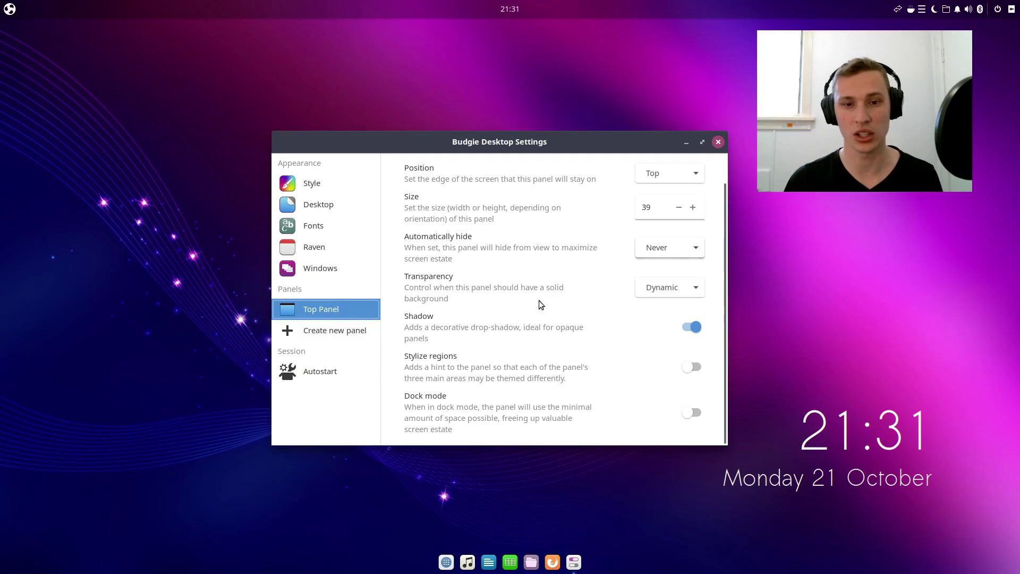
{"action": "scroll", "coordinate": [496, 322], "scroll_direction": "down", "scroll_amount": 2}
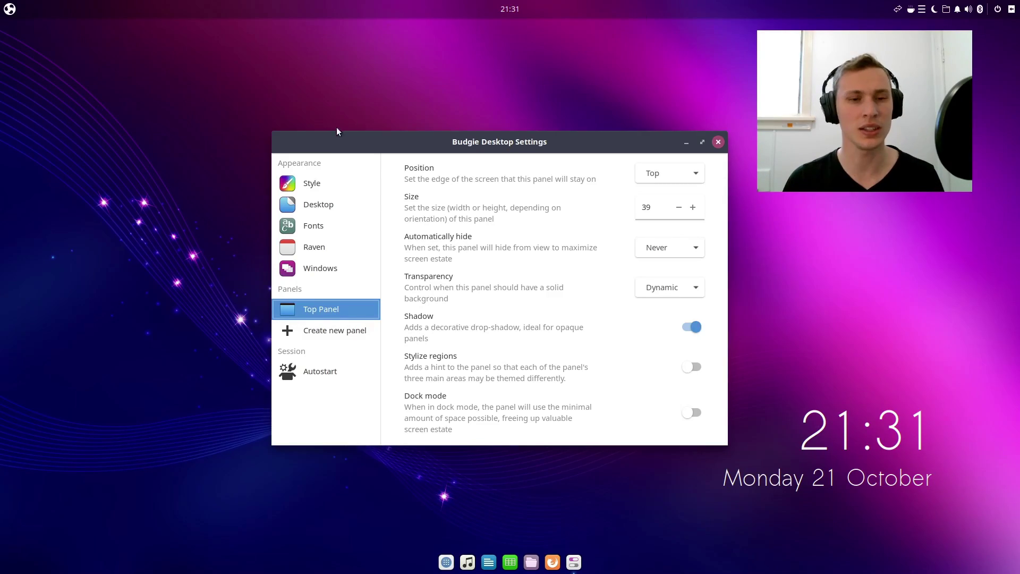
Review the Style, Desktop and Fonts pages of Budgie Desktop Settings, and close the settings window
{"action": "left_click", "coordinate": [312, 188]}
{"action": "left_click", "coordinate": [314, 205]}
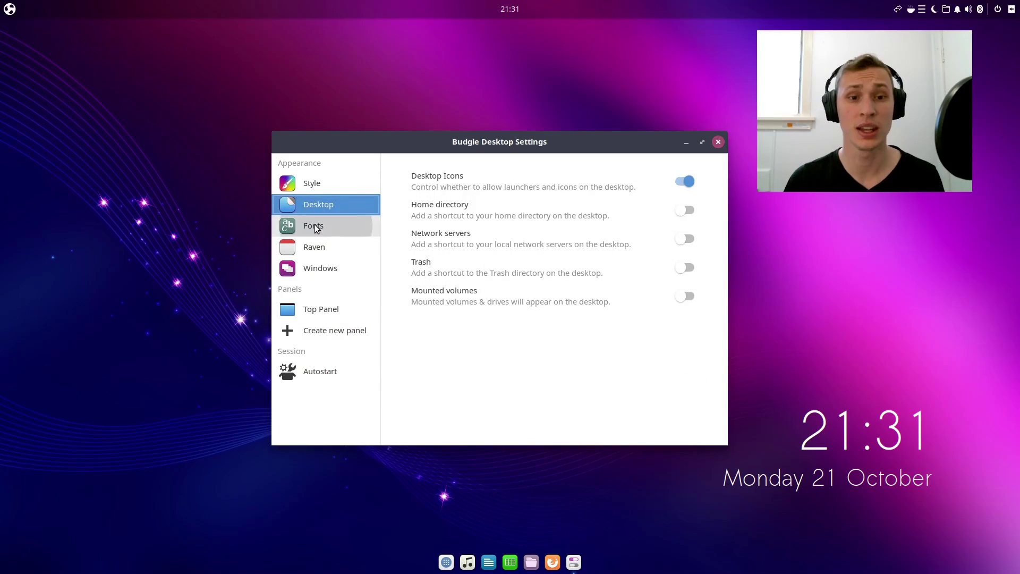
{"action": "left_click", "coordinate": [314, 224]}
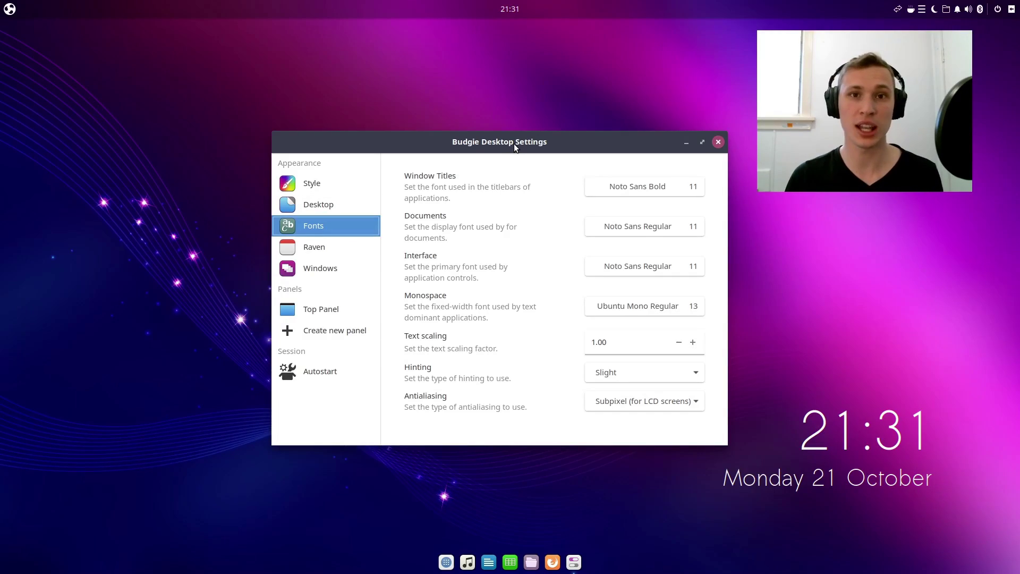
{"action": "left_click_drag", "start_coordinate": [515, 143], "coordinate": [511, 138]}
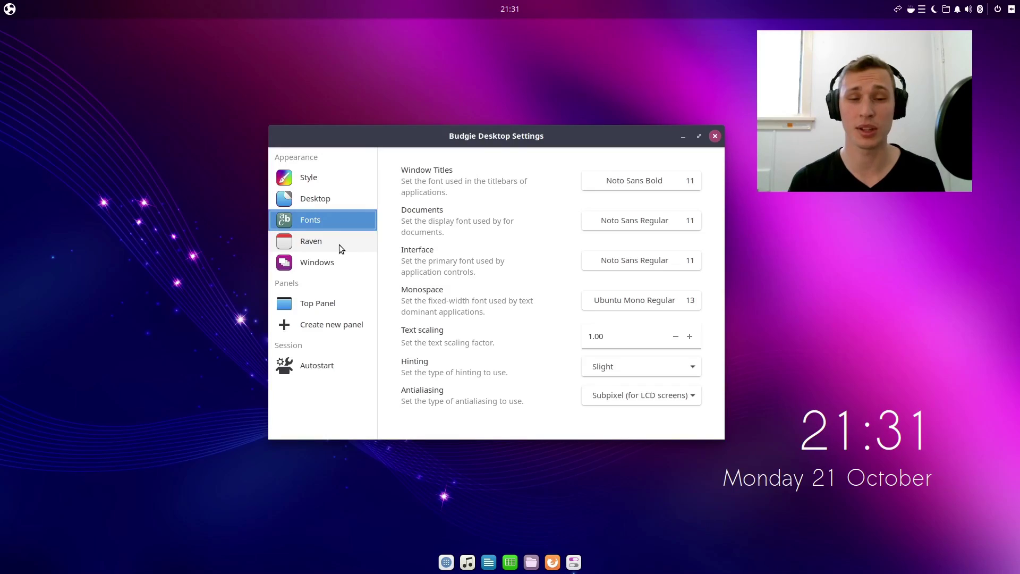
{"action": "left_click", "coordinate": [324, 367]}
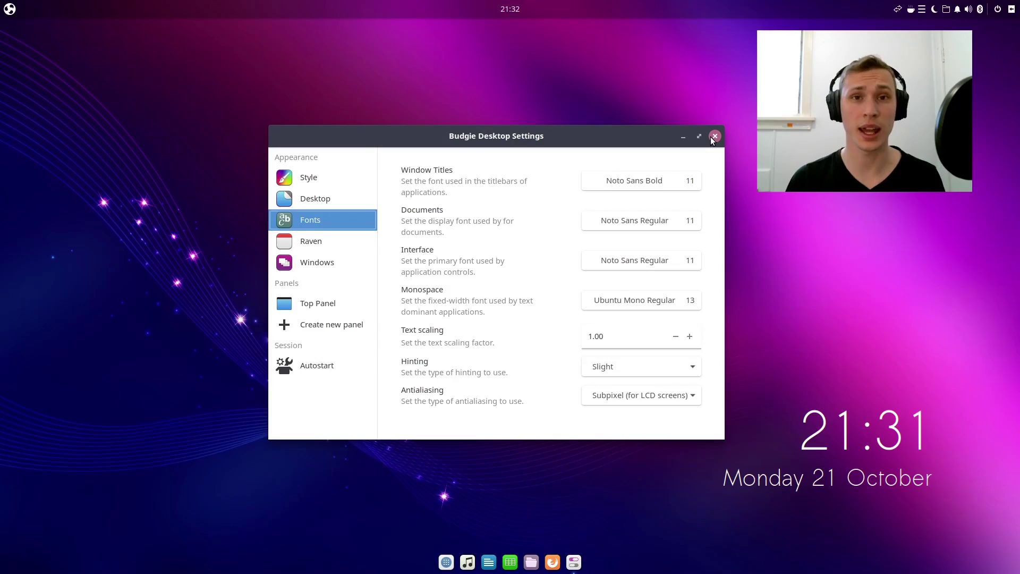
{"action": "left_click", "coordinate": [714, 137]}
Browse the Office, Games, Graphics and System Tools categories of the application menu to examine the preinstalled programs
{"action": "left_click", "coordinate": [11, 9]}
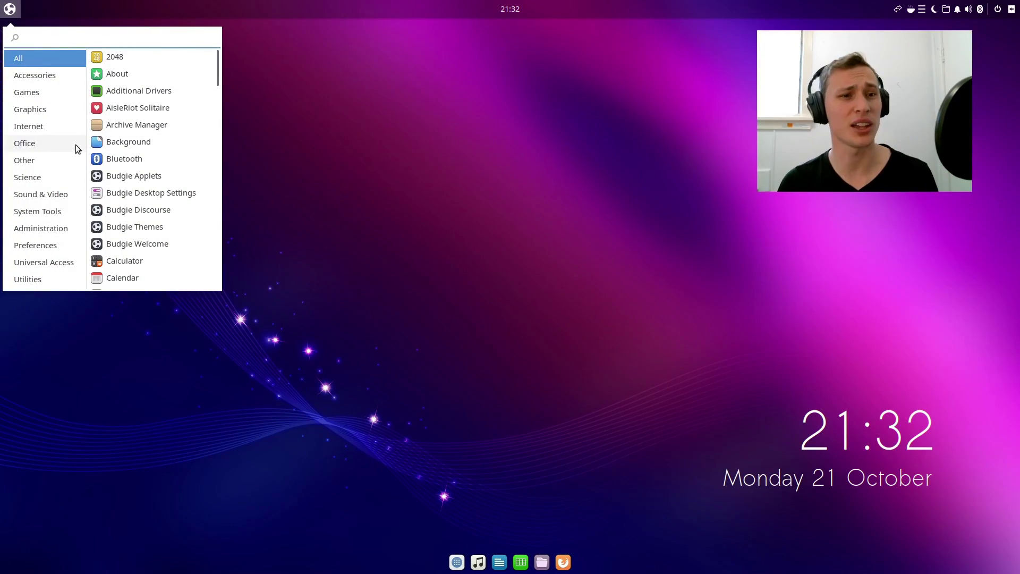
{"action": "left_click", "coordinate": [51, 145]}
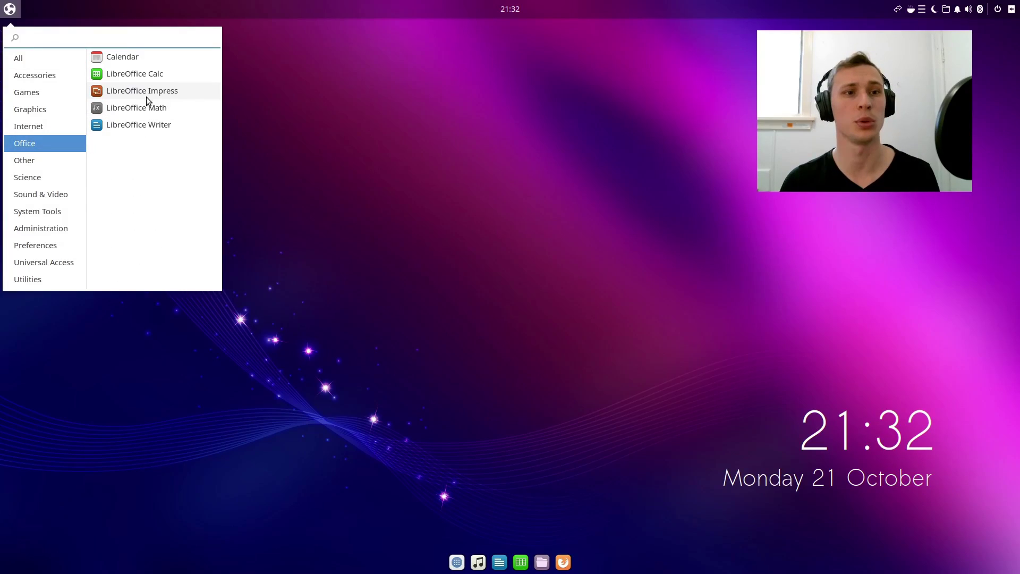
{"action": "left_click", "coordinate": [45, 97]}
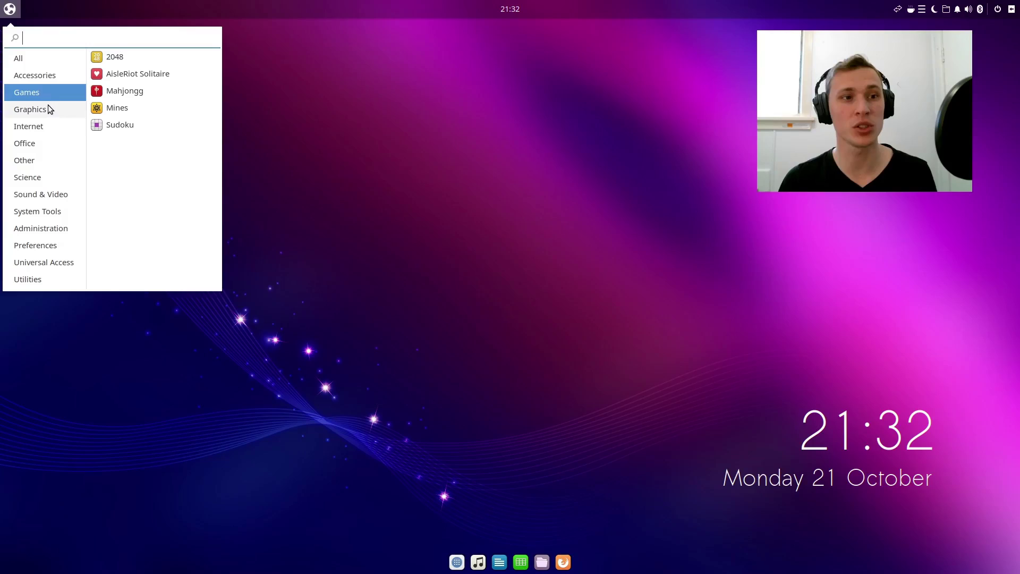
{"action": "left_click", "coordinate": [45, 109]}
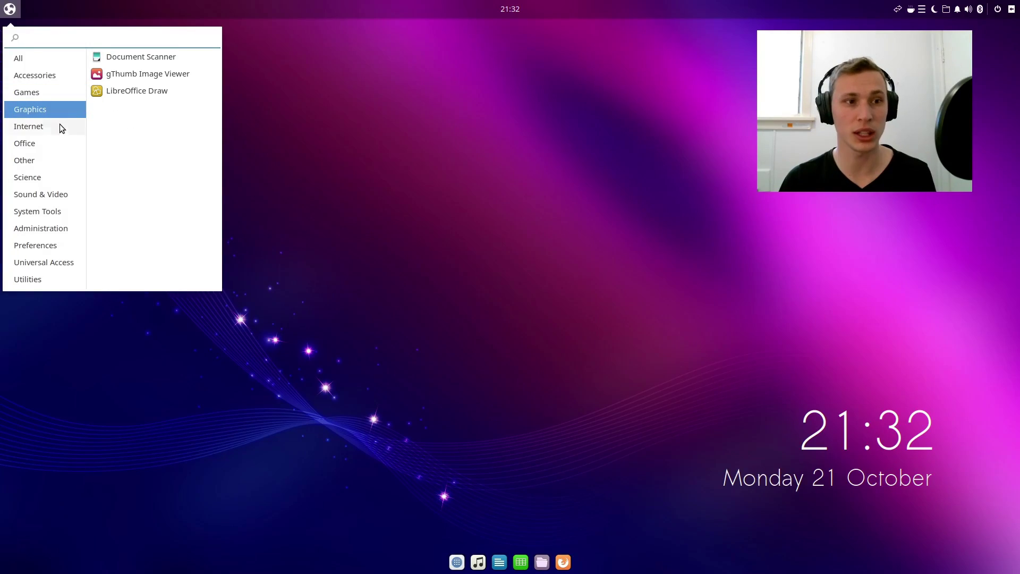
{"action": "left_click", "coordinate": [52, 210]}
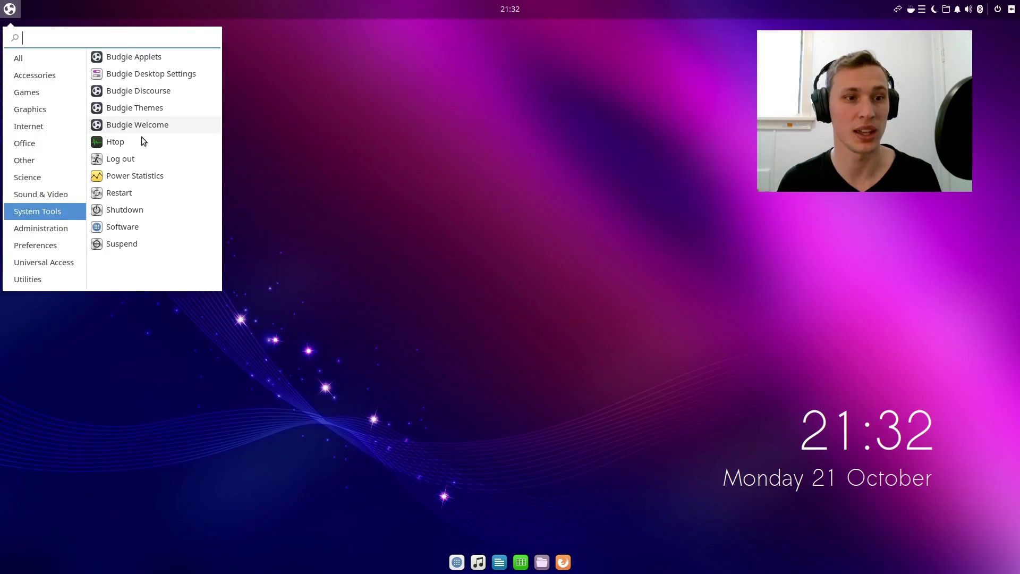
Look through the full application list, search it for "magn", and close the application menu
{"action": "left_click", "coordinate": [4, 5]}
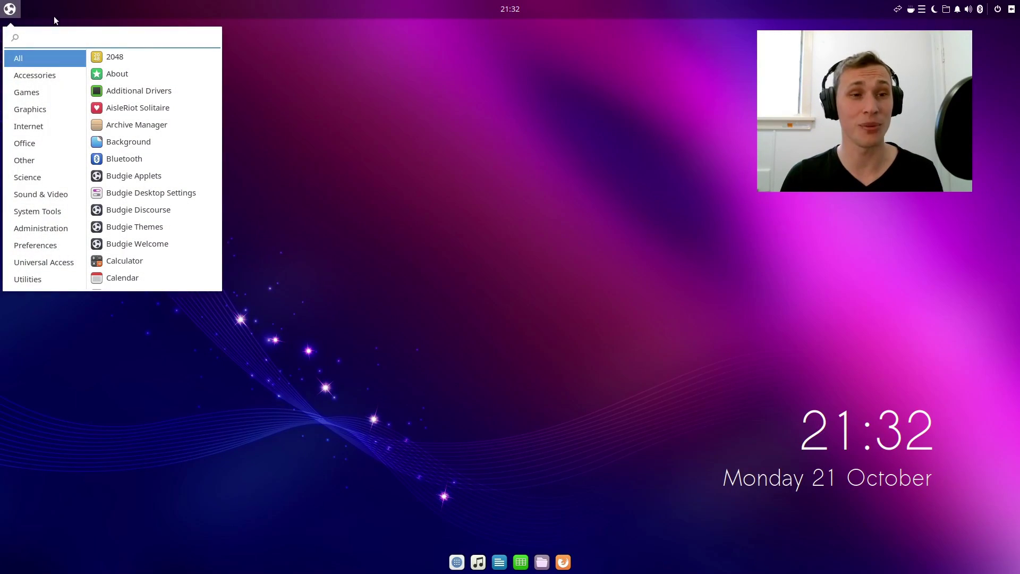
{"action": "scroll", "coordinate": [150, 178], "scroll_direction": "down", "scroll_amount": 5}
{"action": "scroll", "coordinate": [150, 178], "scroll_direction": "up", "scroll_amount": 4}
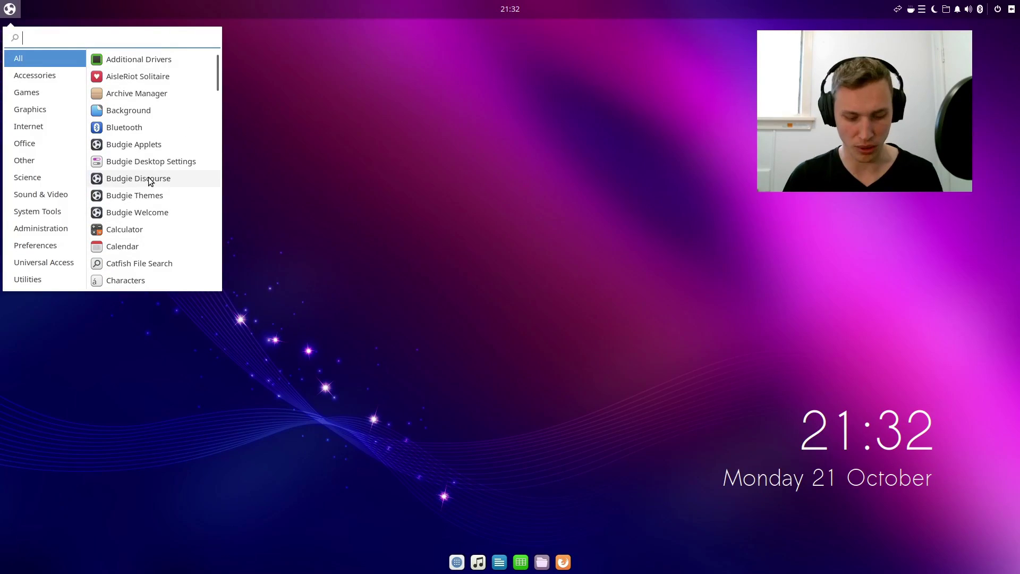
{"action": "type", "text": "magn"}
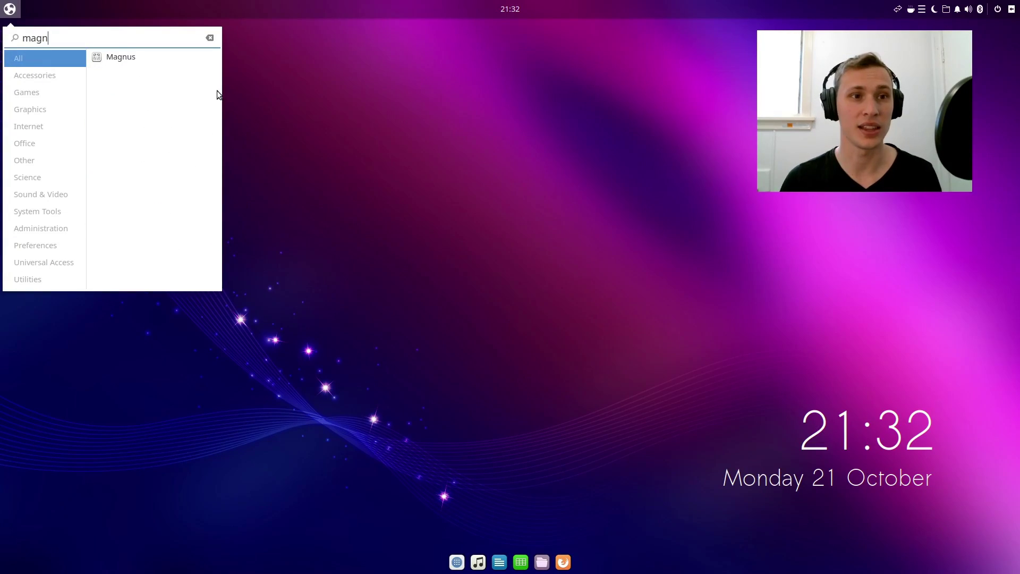
{"action": "left_click", "coordinate": [394, 70]}
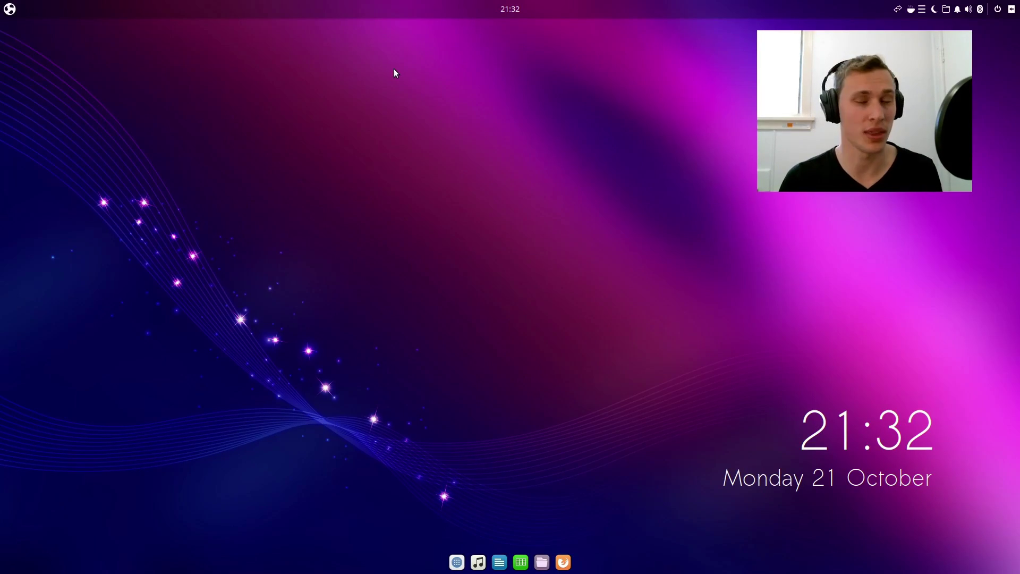
{"action": "left_click", "coordinate": [508, 12]}
{"action": "left_click", "coordinate": [509, 14]}
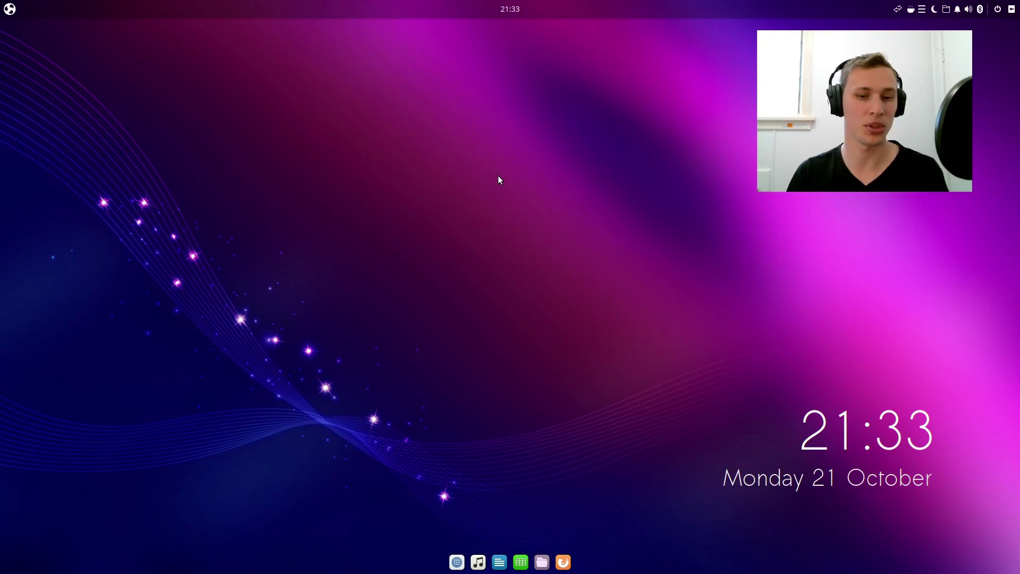
Open LibreOffice Writer, dismiss its tip of the day, unmaximize the window to inspect it, and close Writer
{"action": "left_click", "coordinate": [499, 562]}
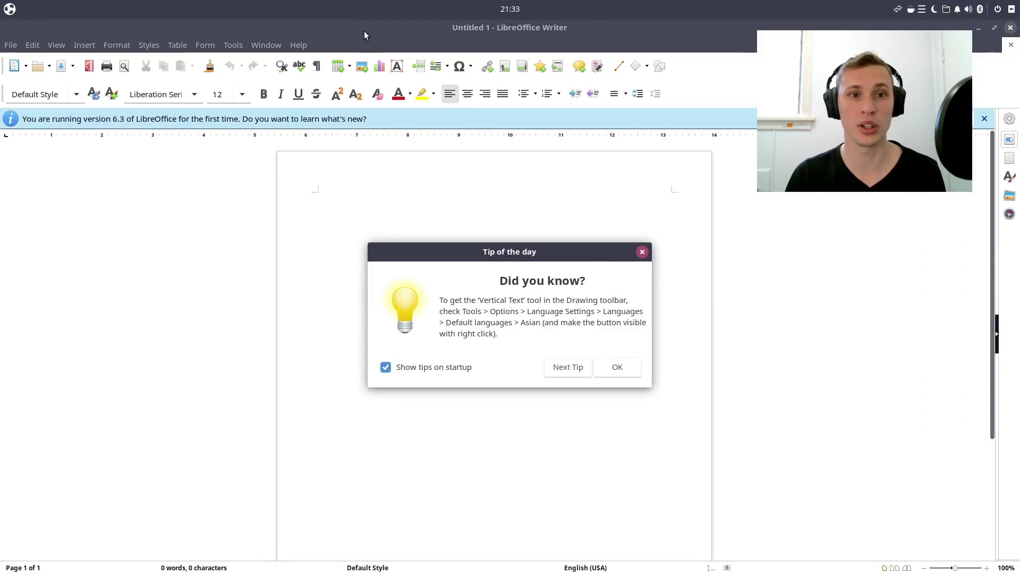
{"action": "left_click", "coordinate": [619, 365]}
{"action": "left_click_drag", "start_coordinate": [286, 28], "coordinate": [289, 74]}
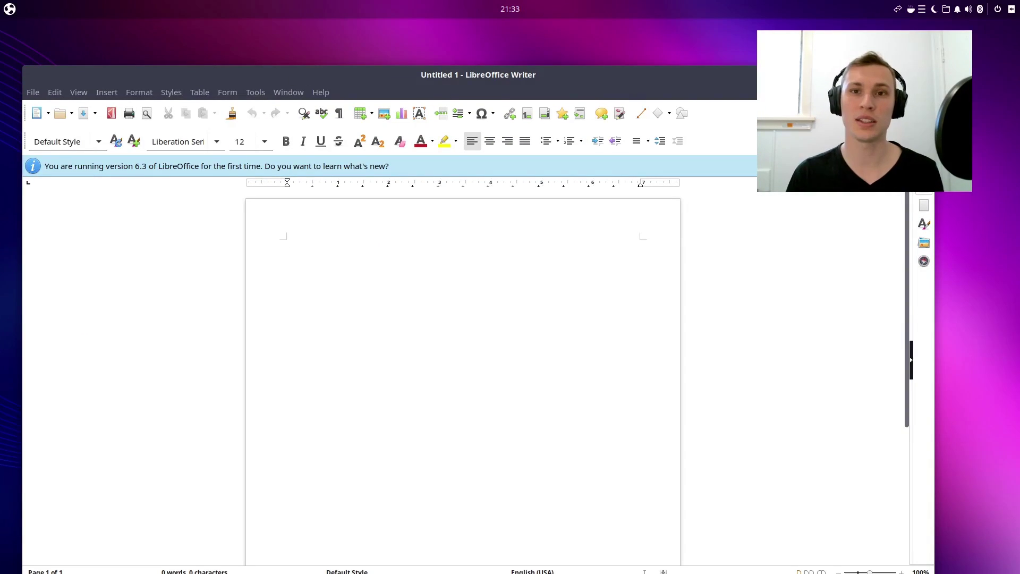
{"action": "left_click", "coordinate": [924, 75]}
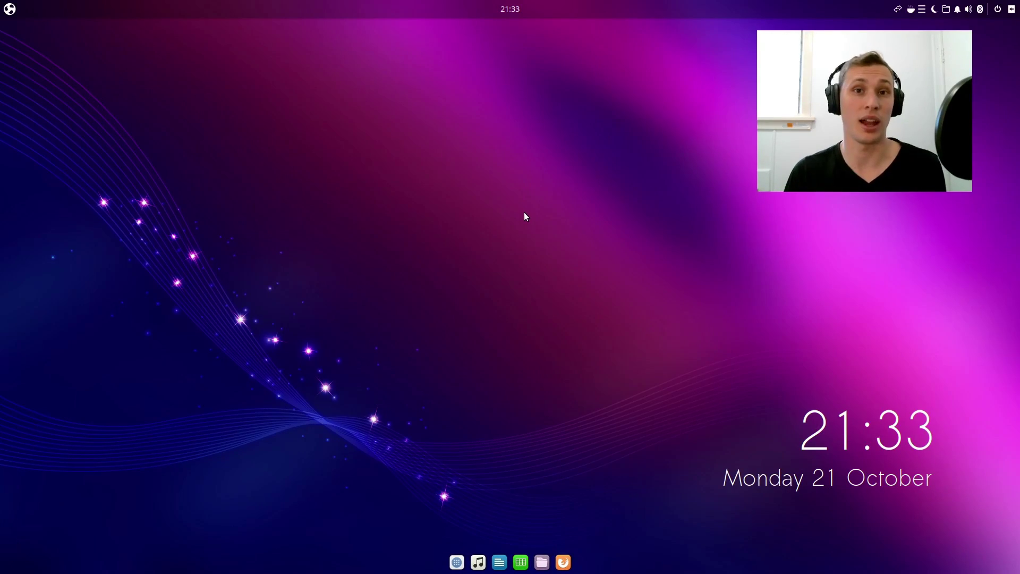
{"action": "left_click_drag", "start_coordinate": [157, 137], "coordinate": [691, 323]}
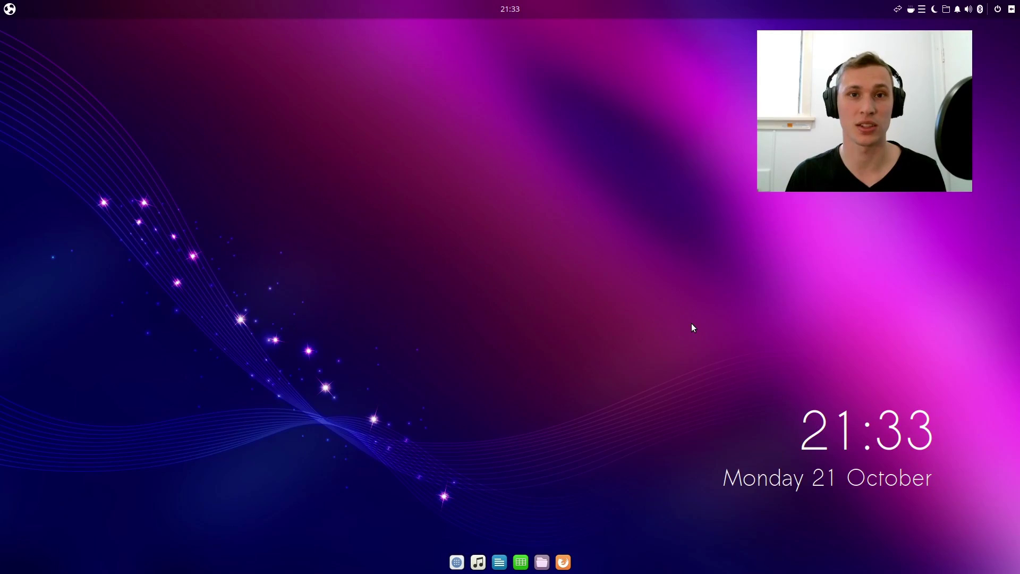
{"action": "right_click", "coordinate": [691, 323]}
{"action": "key", "text": "Escape"}
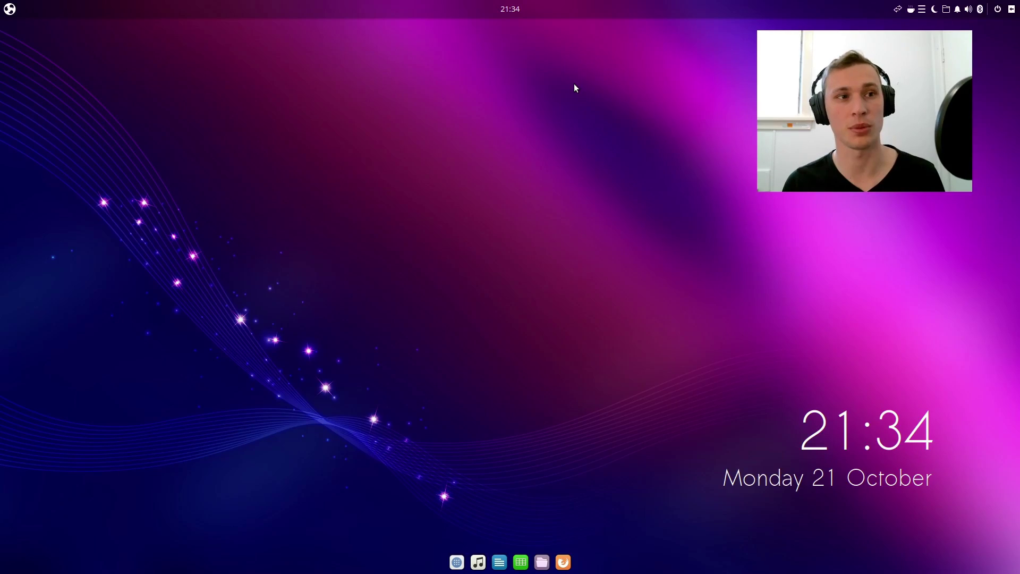
Check the programs under Accessories, Games and Graphics in the application menu, and close the menu
{"action": "left_click", "coordinate": [9, 10]}
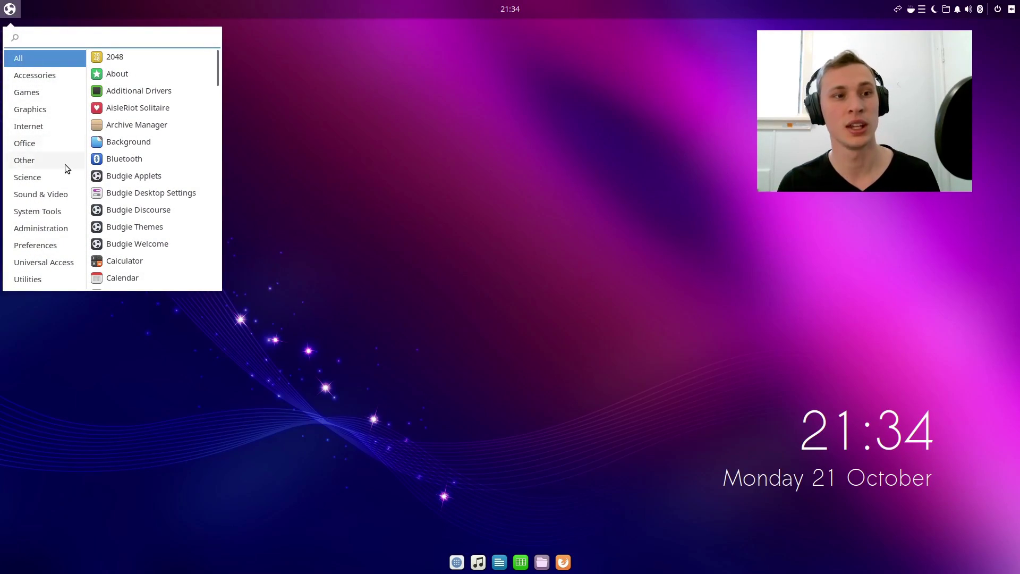
{"action": "left_click", "coordinate": [40, 78]}
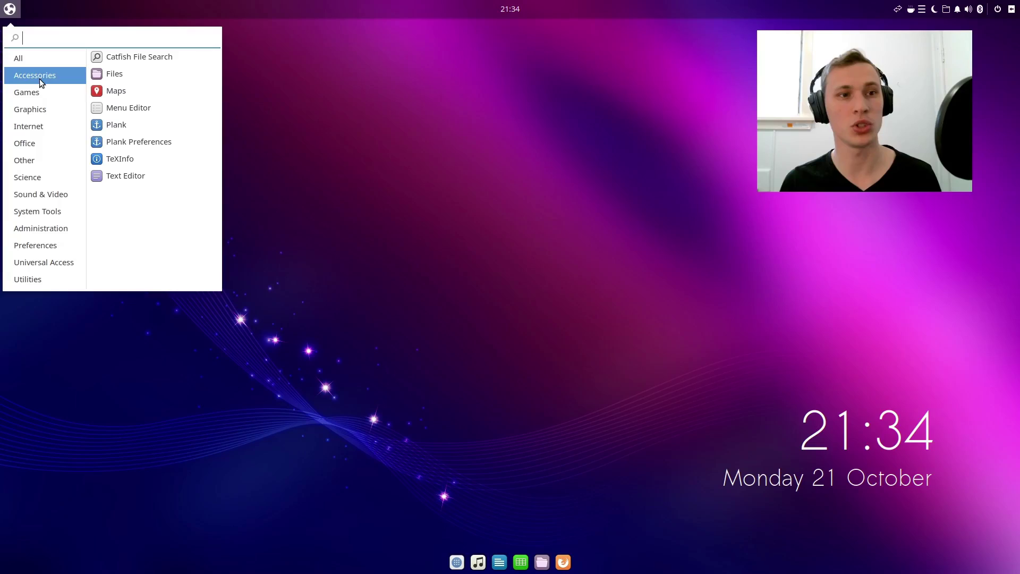
{"action": "left_click", "coordinate": [43, 92]}
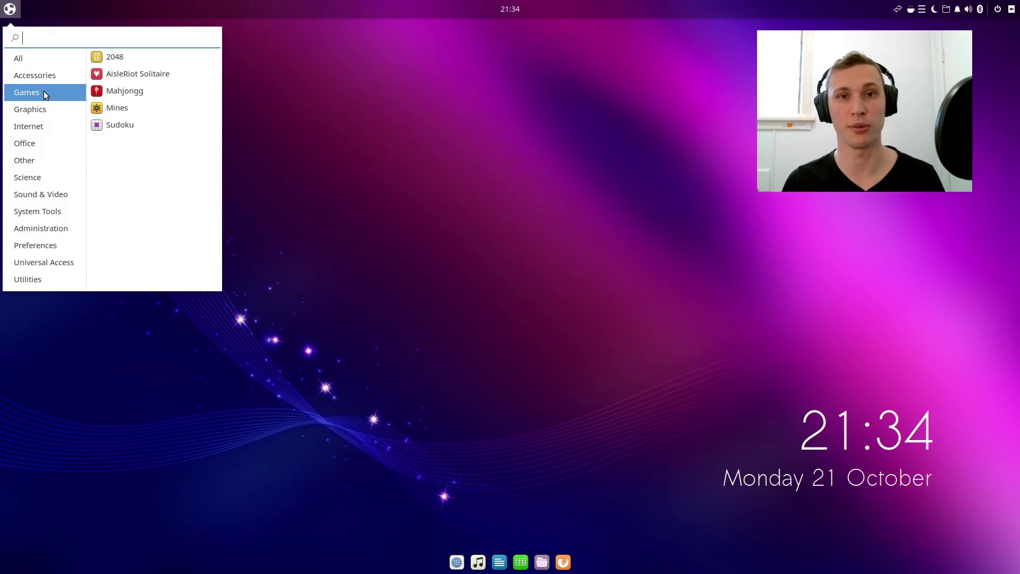
{"action": "left_click", "coordinate": [45, 111]}
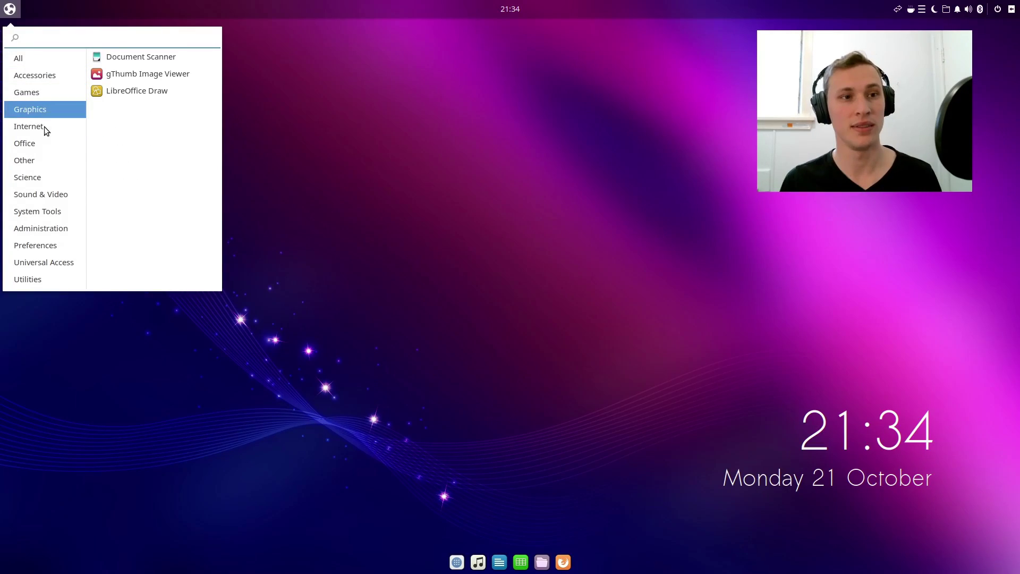
{"action": "left_click", "coordinate": [9, 9]}
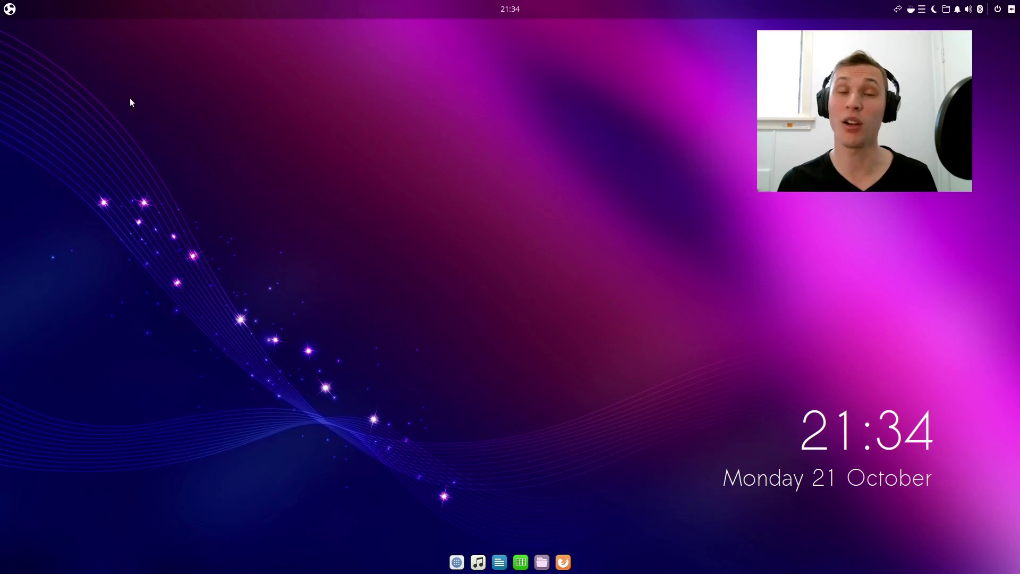